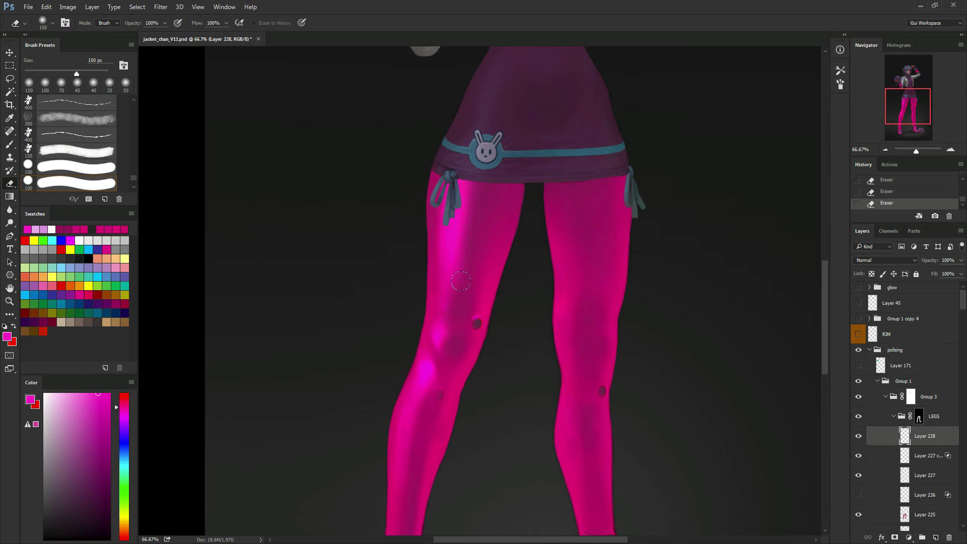
Sketch short magenta brush strokes on the dark background beside the legs, above the mask reference.
key(b)
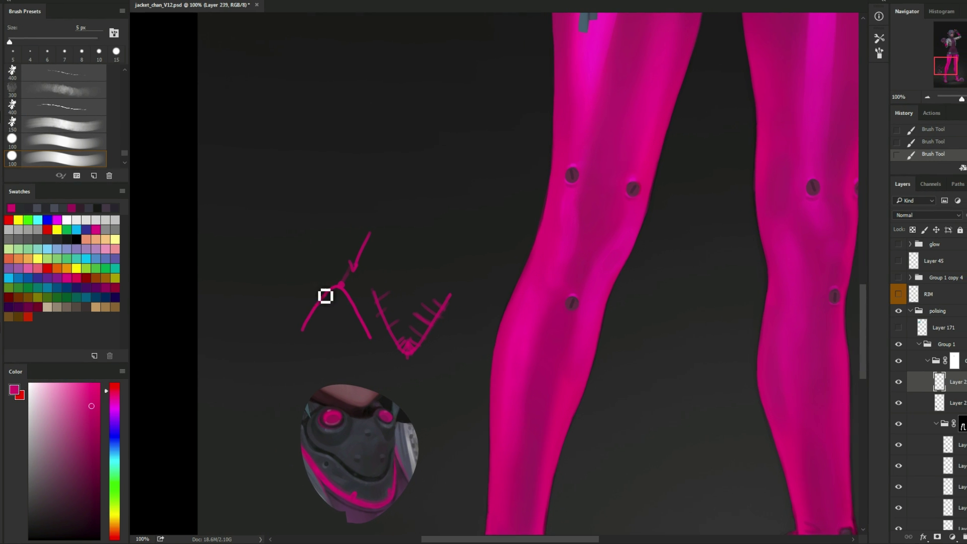
mouse_move(306, 321)
mouse_down()
mouse_move(298, 316)
mouse_move(314, 293)
mouse_up()
drag(323, 293, 319, 284)
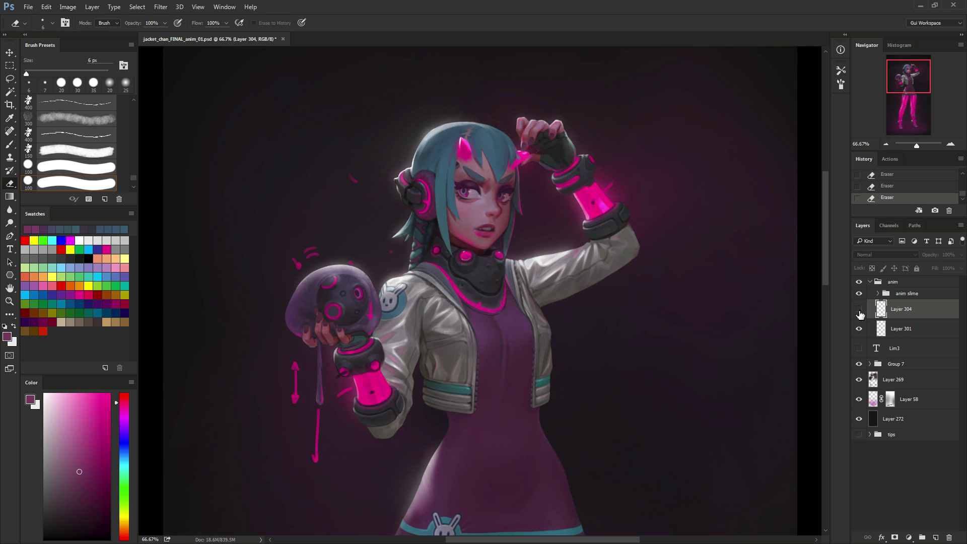
Compare the artwork with Layer 304 hidden and shown to review the movement marks around the character.
click(858, 309)
click(858, 309)
click(859, 309)
click(858, 309)
click(949, 141)
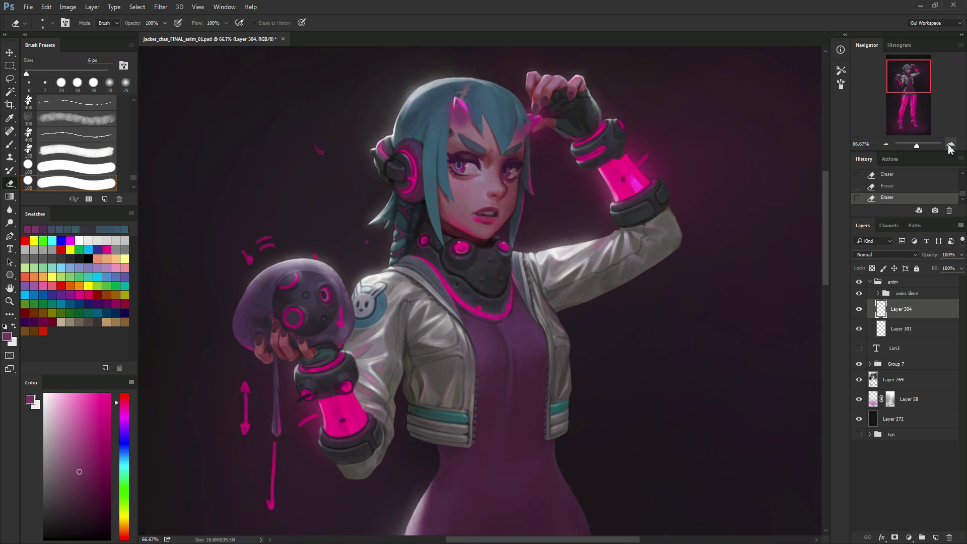
key(b)
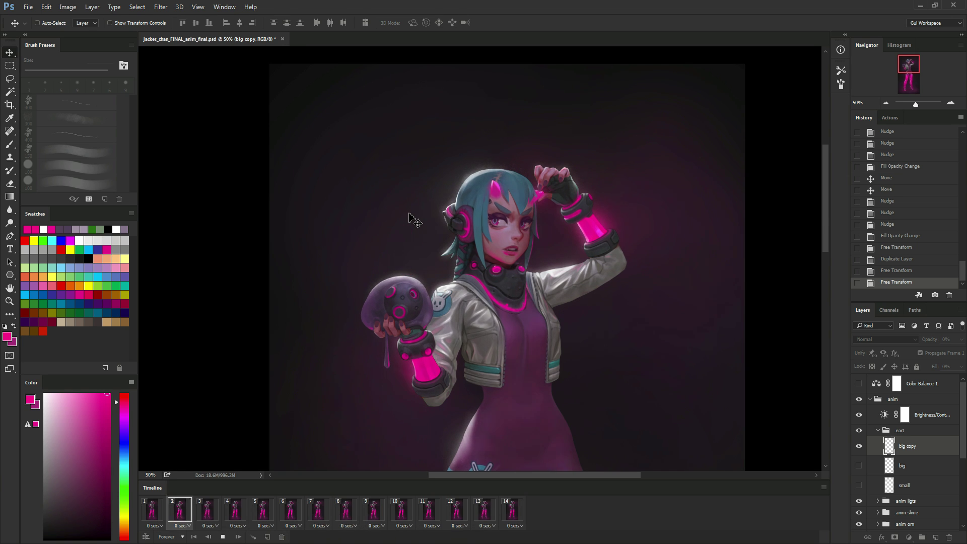
Stop the animation, compare the heart in frames 13 and 14, and open the fill setting of the layer "small".
key(space)
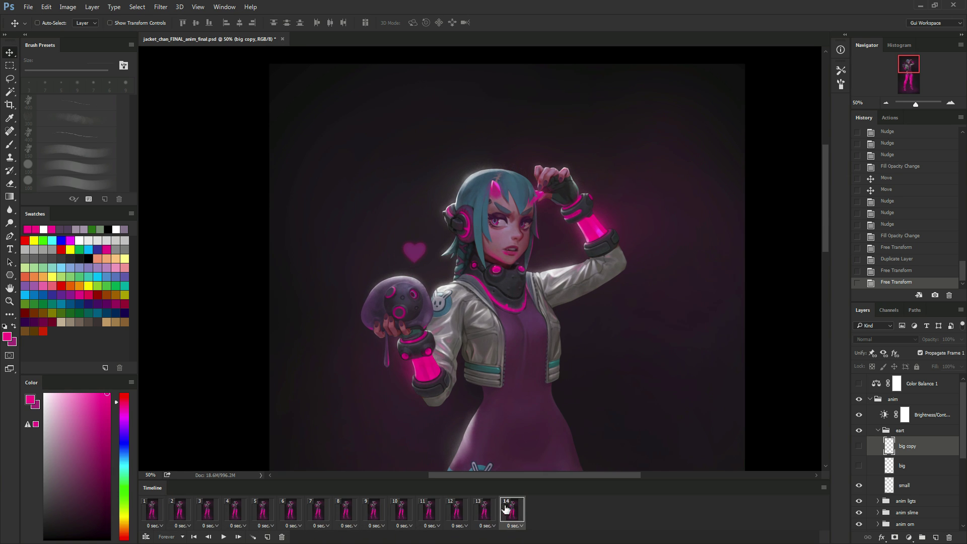
click(485, 509)
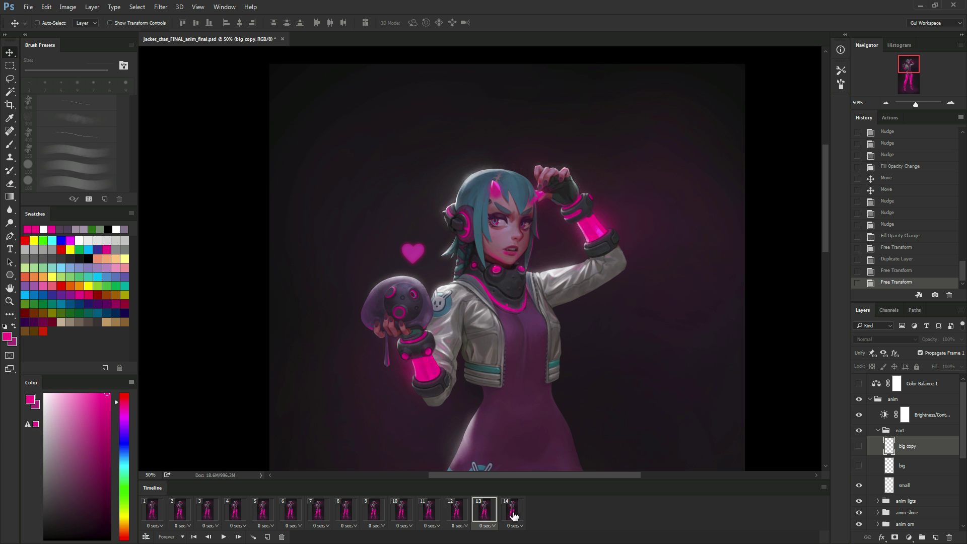
click(512, 510)
click(906, 485)
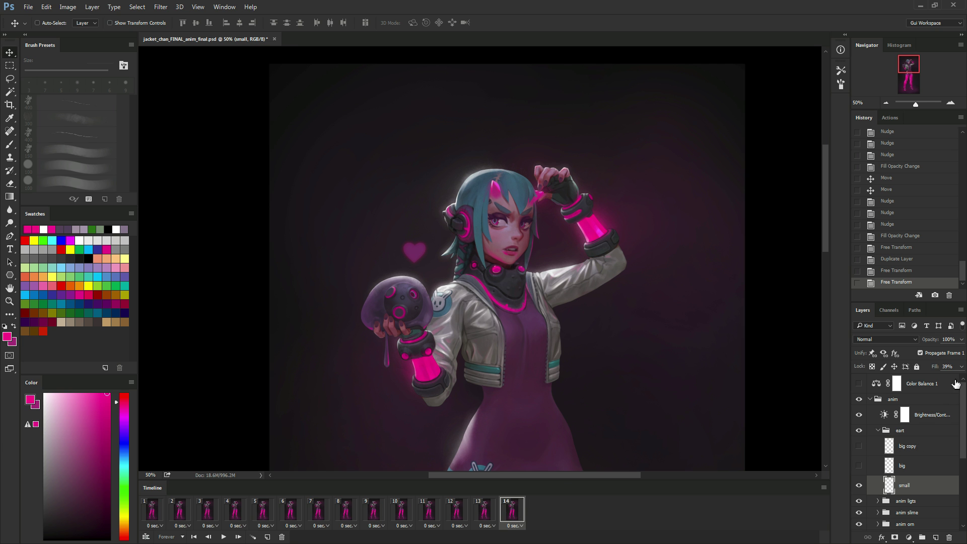
click(960, 366)
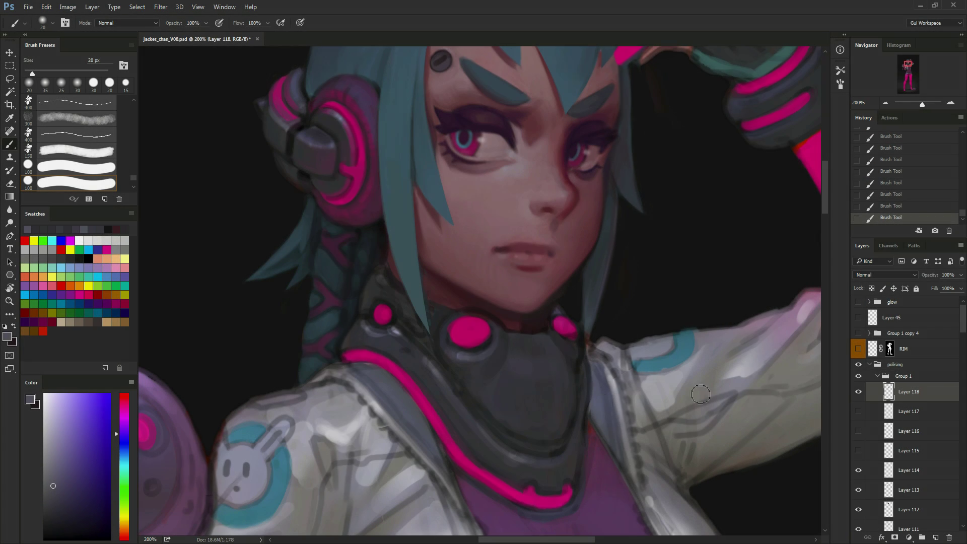
Compare the collar with Layer 118 hidden and shown, and blend its upper front using sampled dark greys.
click(858, 393)
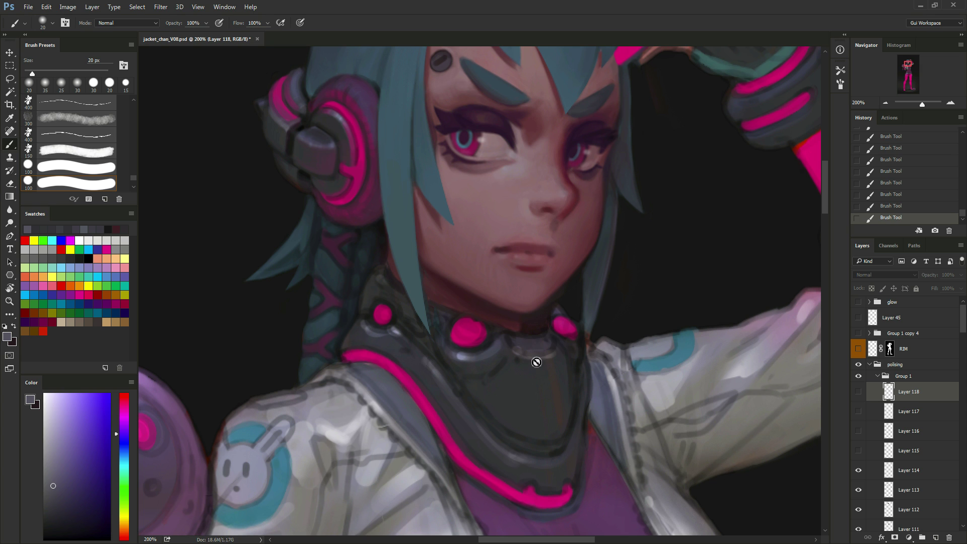
click(858, 393)
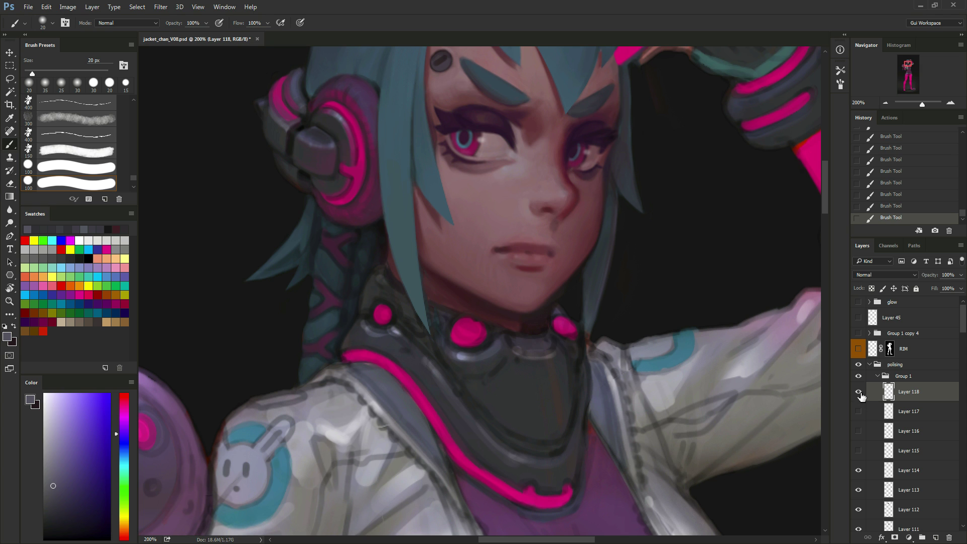
alt+click(517, 375)
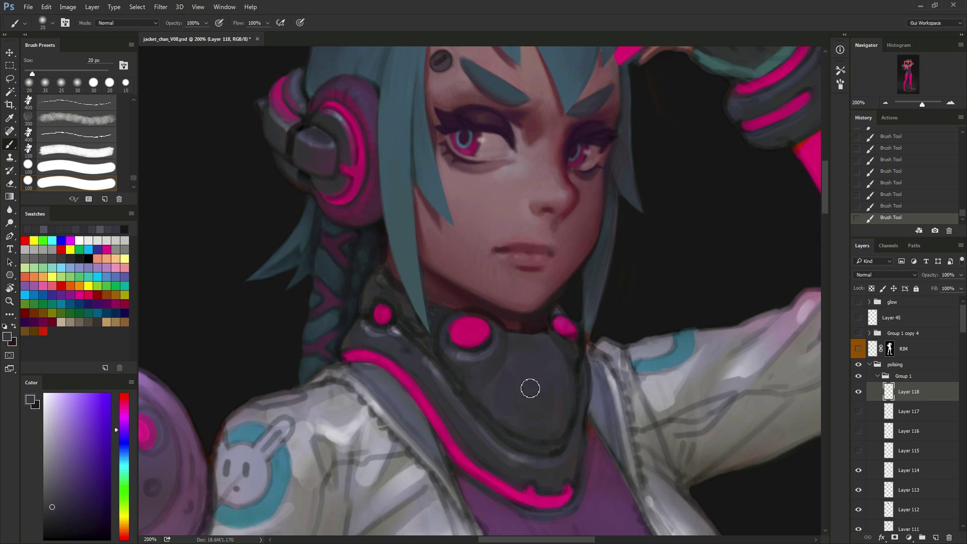
alt+click(518, 355)
key(bracketleft)
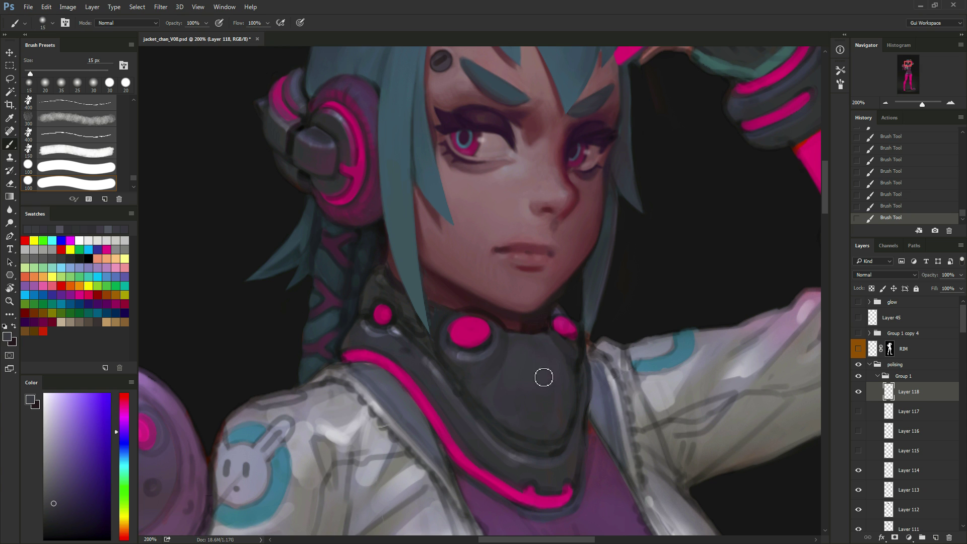
Define the dark edge of the collar's front panel with a sampled near-black tone and an 8 px brush.
alt+click(577, 355)
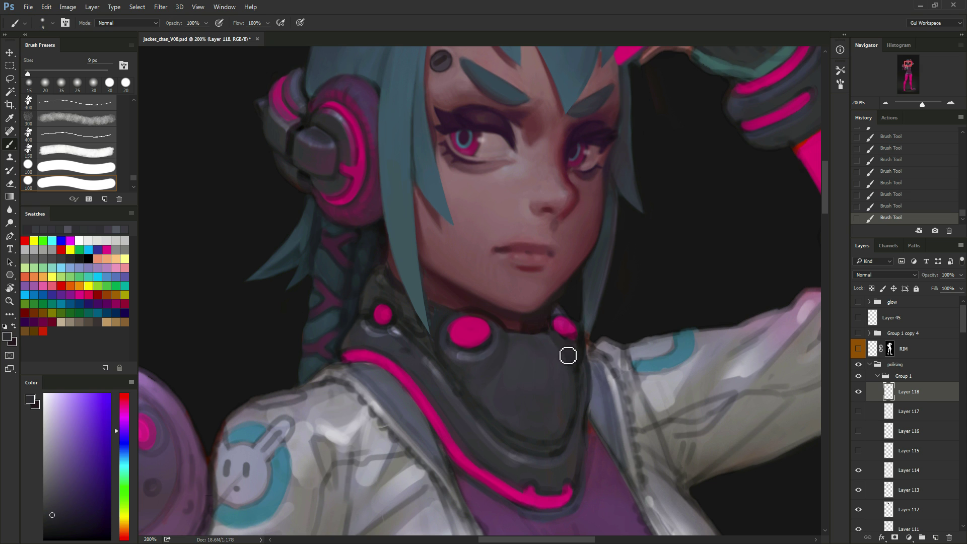
key(bracketleft)
key(bracketleft)
key(bracketleft)
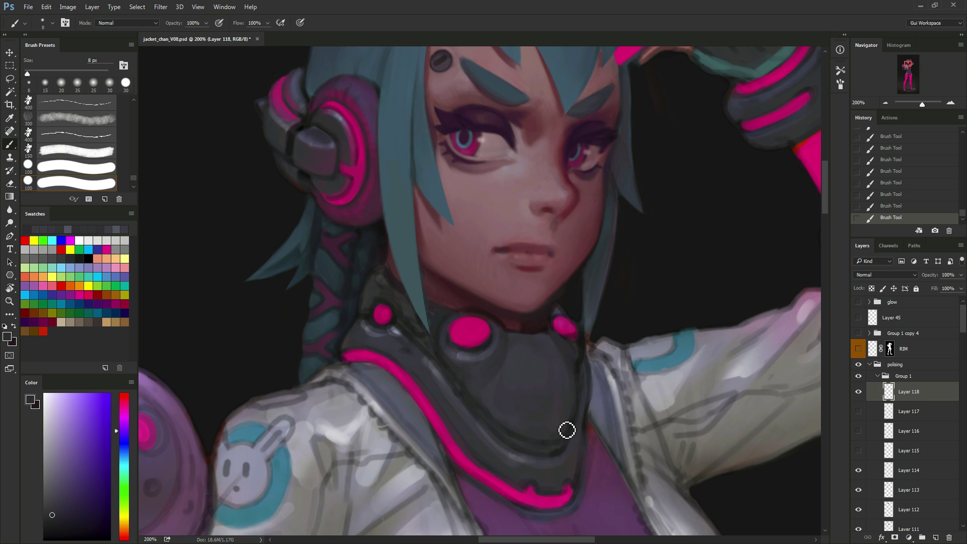
Smooth the shading of the collar's lower and central front panel with sampled greys and a 20 px brush.
alt+click(507, 430)
key(bracketright)
key(bracketright)
key(bracketright)
key(bracketright)
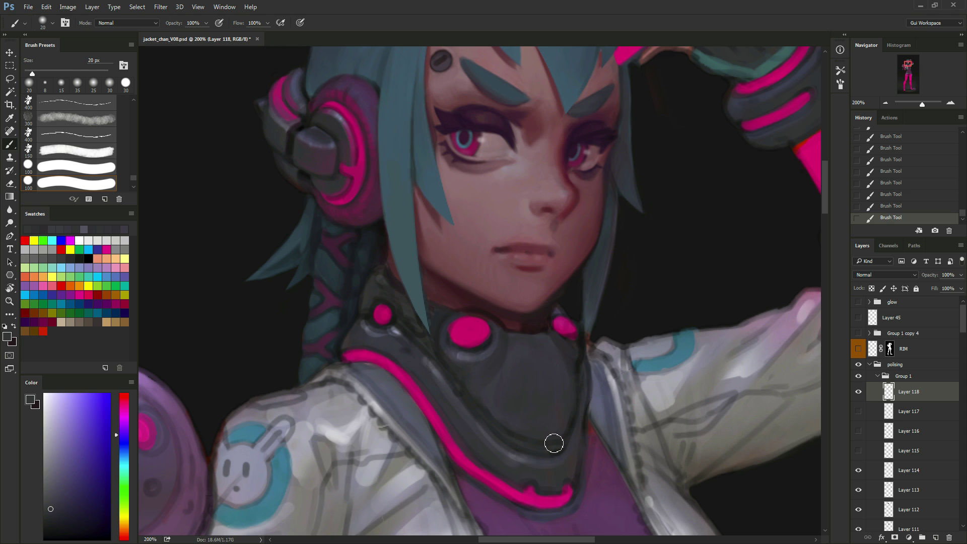
alt+click(517, 373)
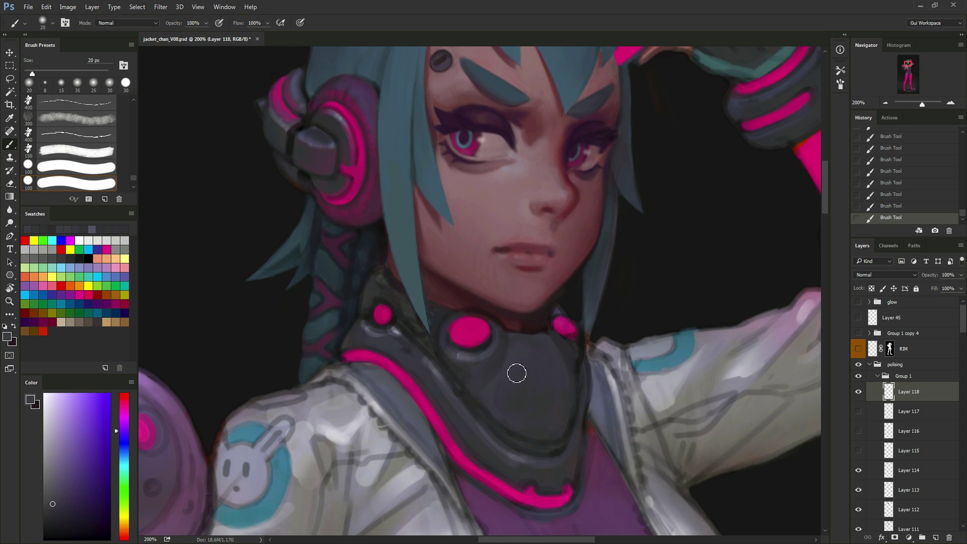
alt+click(506, 401)
Clean up the collar's upper rim under the chin using a sampled grey at 10 px and the dark neck shadow at 8 px.
mouse_move(596, 459)
mouse_down()
mouse_move(658, 399)
mouse_move(688, 473)
mouse_up()
alt+click(617, 360)
key(bracketleft)
key(bracketleft)
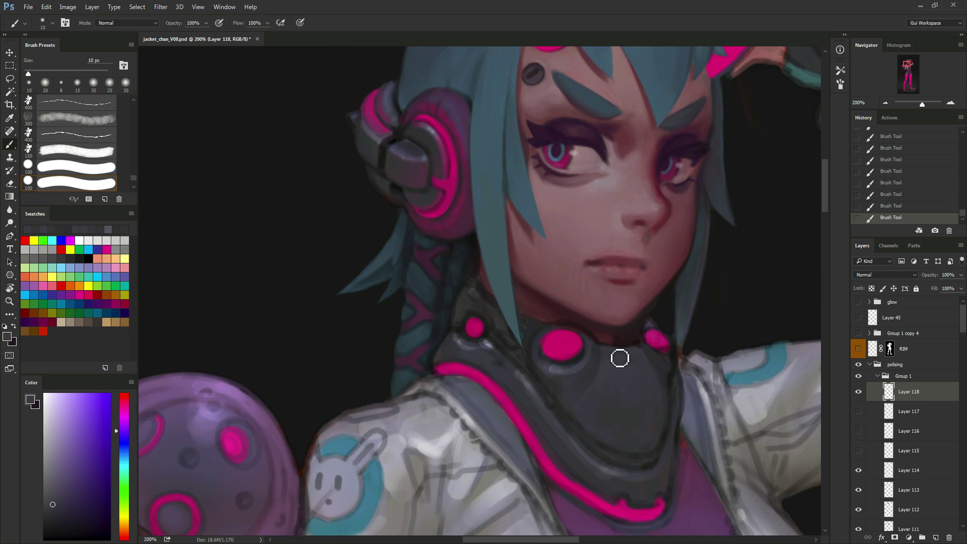
alt+click(602, 345)
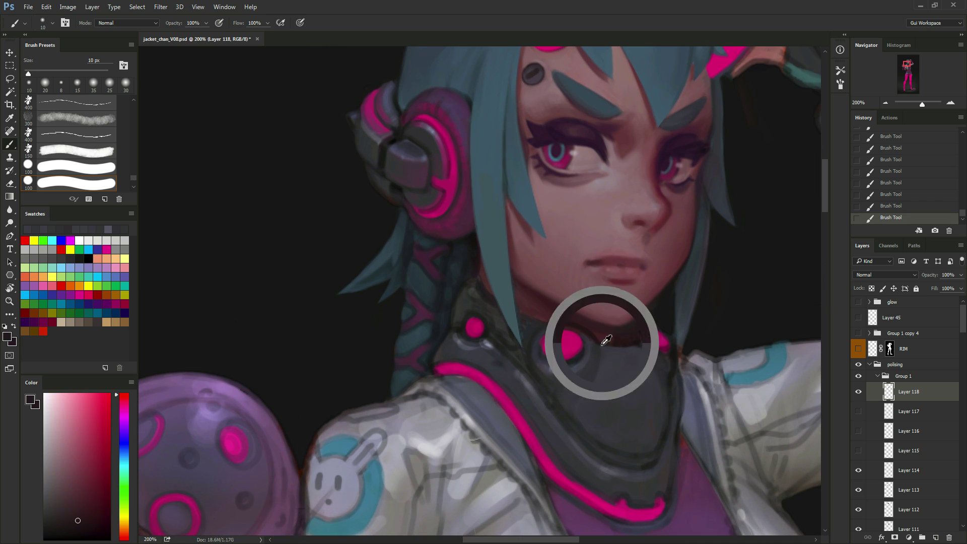
key(bracketleft)
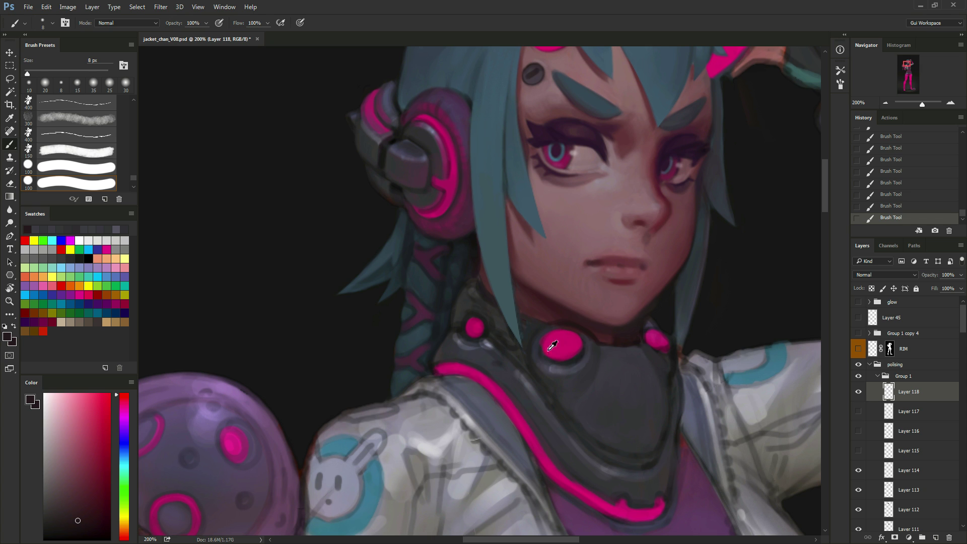
Refine the collar's large round pink light and its shaded rim with sampled dark and pink tones, using 4 to 6 px brushes.
alt+click(574, 351)
key(bracketleft)
key(bracketleft)
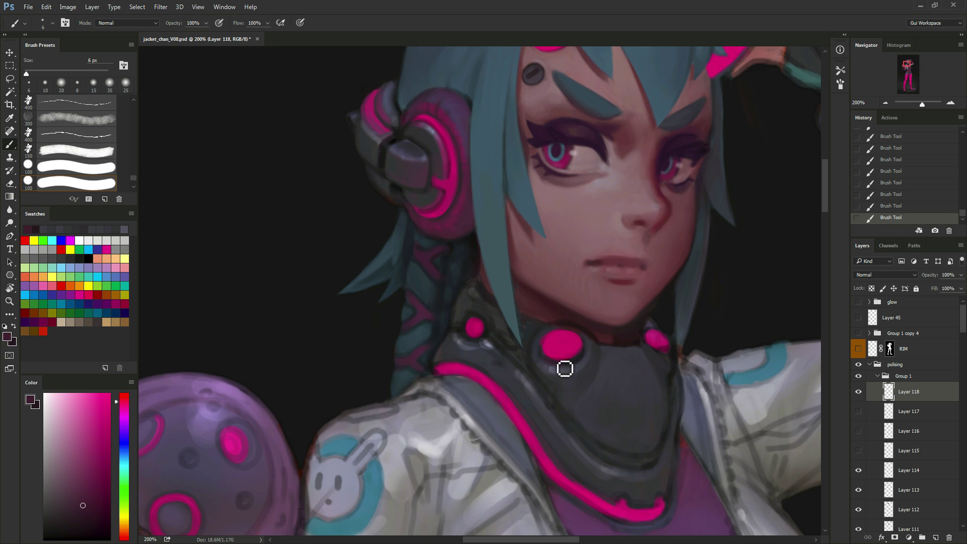
alt+click(567, 363)
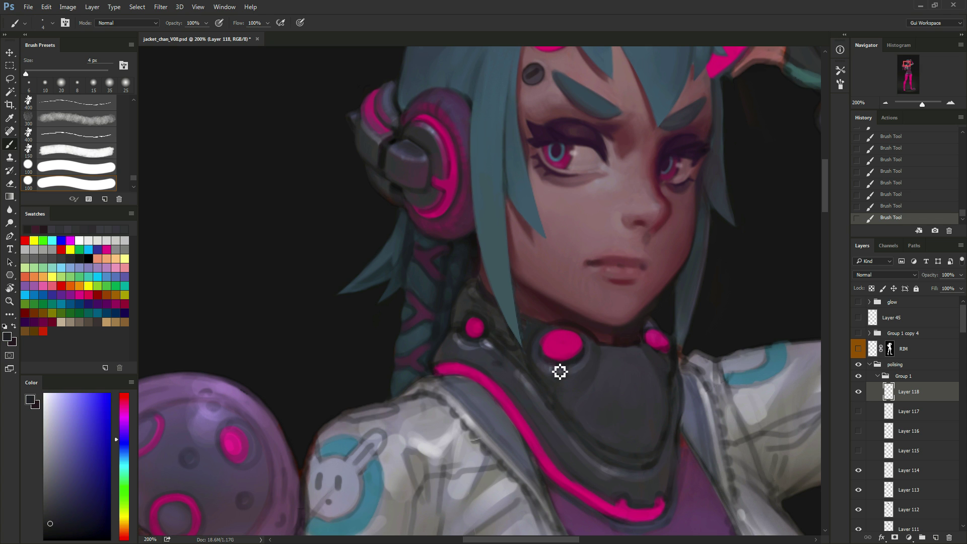
key(bracketleft)
key(bracketleft)
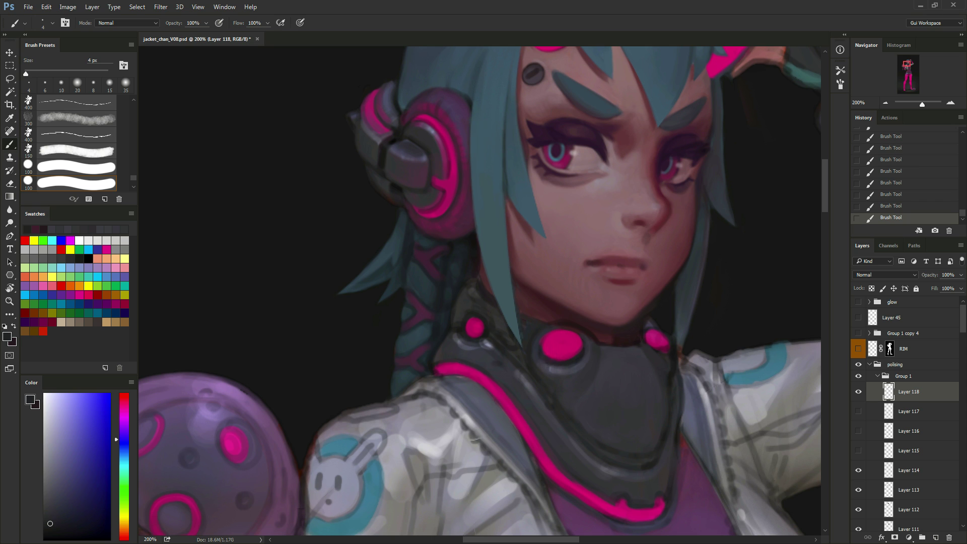
alt+click(563, 341)
key(bracketright)
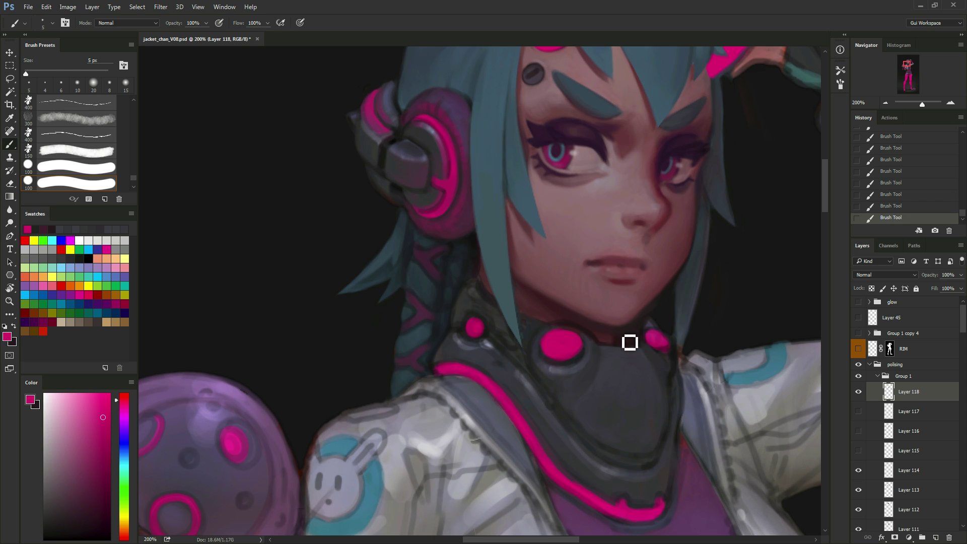
Try a magenta plus-shaped emblem on the collar's front panel.
key(bracketright)
key(bracketright)
key(bracketright)
key(bracketright)
key(bracketright)
key(bracketright)
key(bracketright)
key(bracketright)
key(bracketright)
key(bracketright)
key(bracketright)
key(bracketright)
key(bracketright)
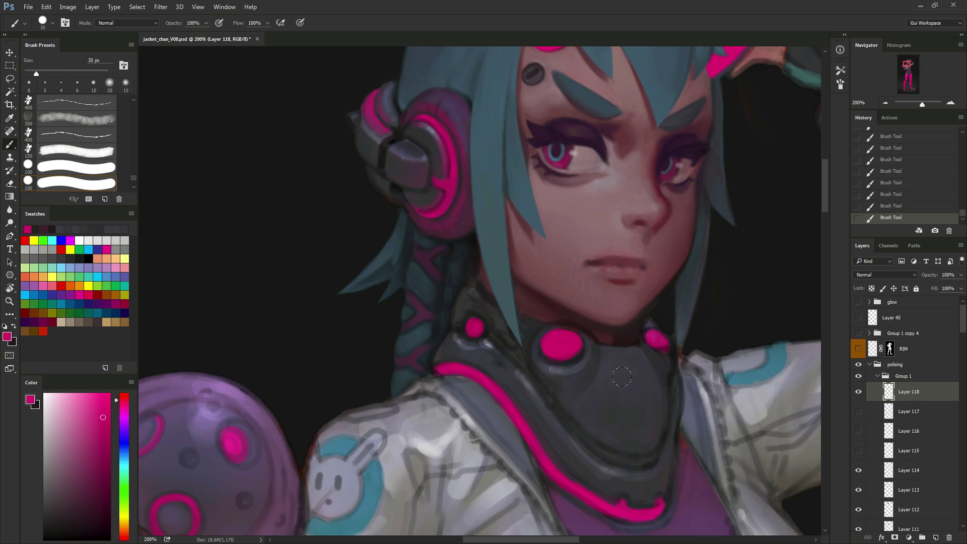
drag(613, 375, 644, 375)
drag(628, 364, 629, 396)
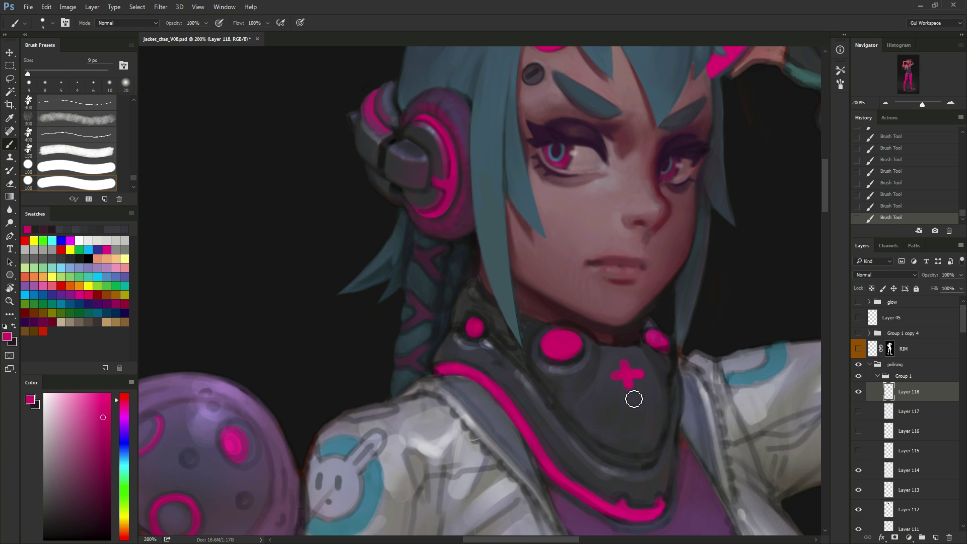
key(bracketleft)
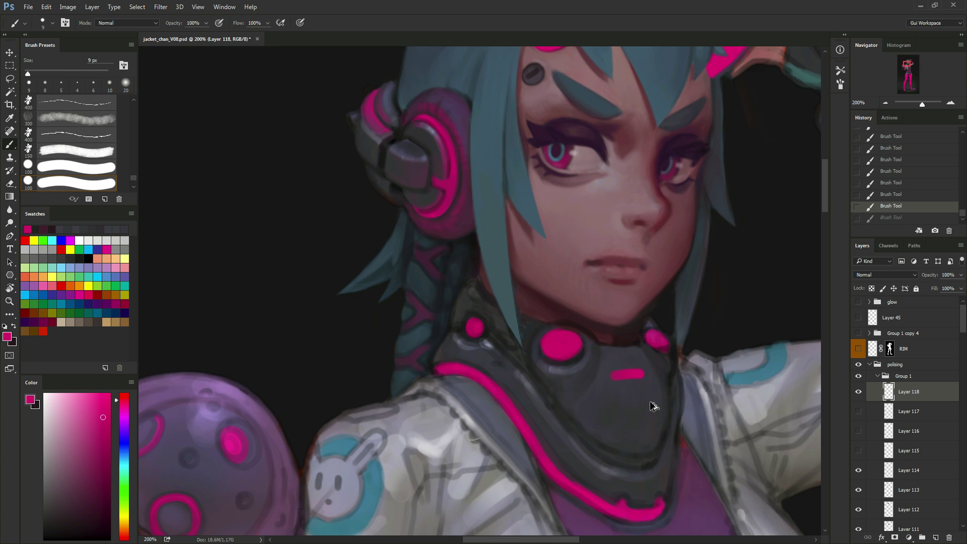
Try a magenta X-shaped mark on the collar's front panel with a 6 px brush, and undo it.
mouse_move(637, 398)
mouse_down()
mouse_move(624, 396)
mouse_move(653, 390)
mouse_move(633, 410)
mouse_move(646, 407)
mouse_move(642, 376)
mouse_up()
key(bracketleft)
key(bracketleft)
key(ctrl+z)
key(ctrl+z)
key(ctrl+z)
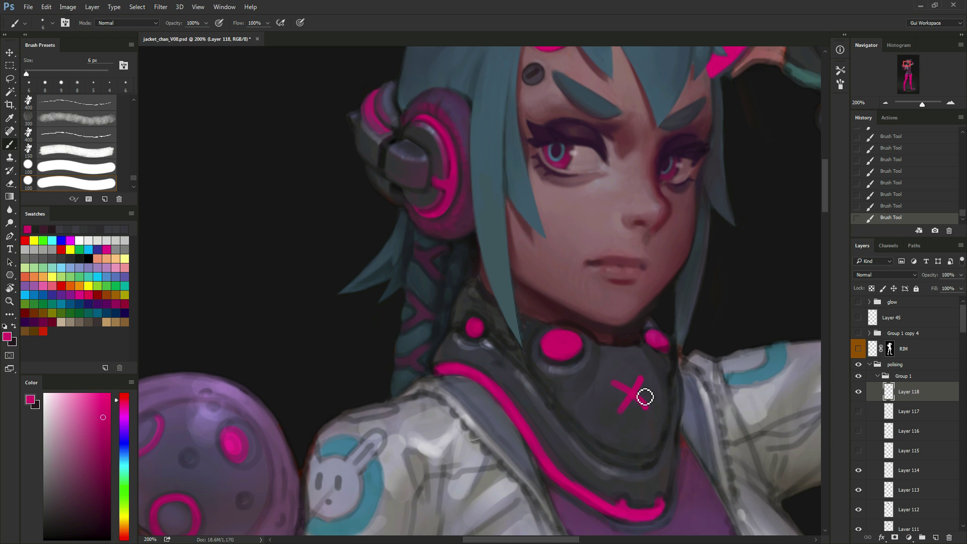
key(ctrl+z)
key(ctrl+z)
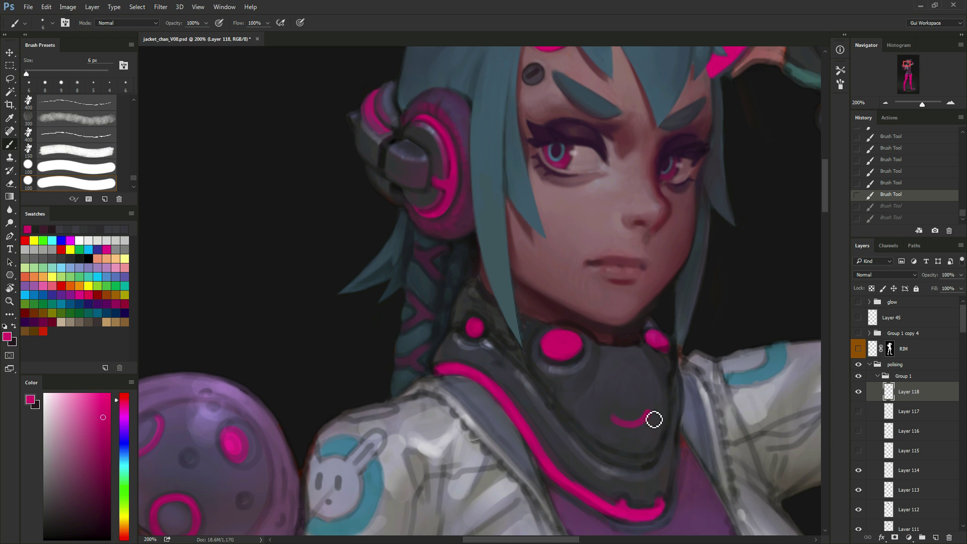
Try a horned-face outline and an 8 px vertical stripe in magenta on the collar's front panel, undoing both.
mouse_move(652, 419)
mouse_down()
mouse_move(618, 408)
mouse_move(608, 388)
mouse_move(637, 399)
mouse_move(650, 387)
mouse_move(648, 410)
mouse_up()
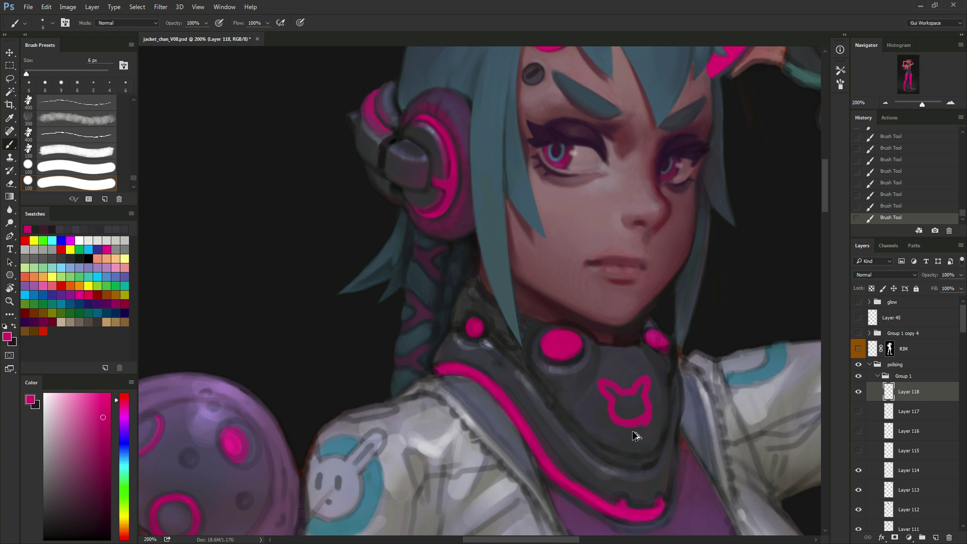
key(ctrl+z)
key(bracketright)
key(bracketright)
drag(630, 373, 635, 431)
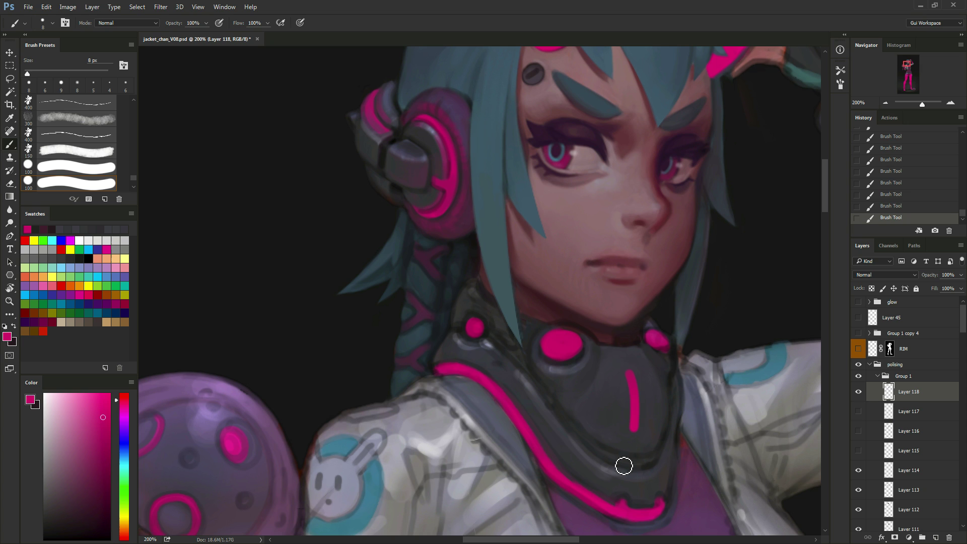
key(ctrl+z)
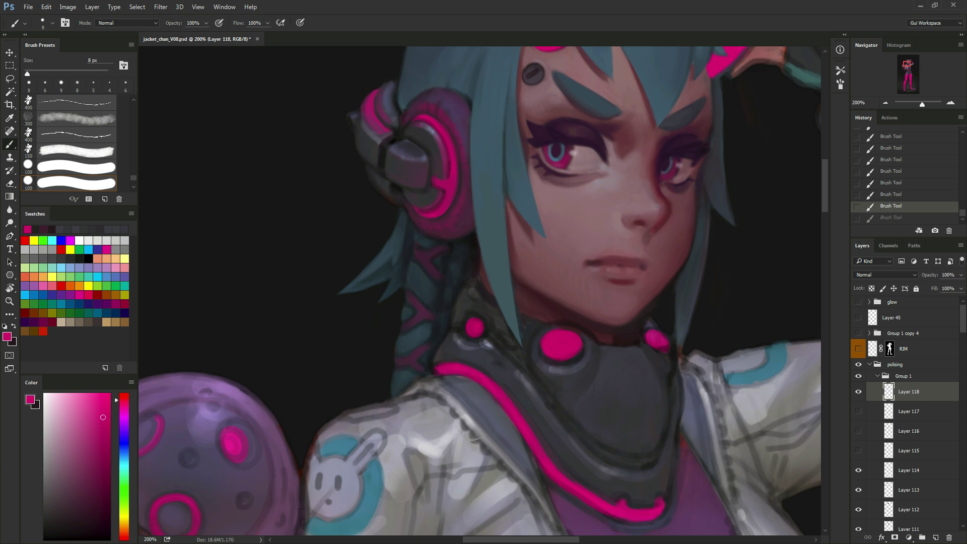
Reshape the small pink light at the collar's far edge with sampled pink and dark tones, reducing the brush to 3 px.
alt+click(667, 347)
key(bracketleft)
key(bracketleft)
drag(667, 353, 666, 345)
alt+click(667, 359)
key(bracketleft)
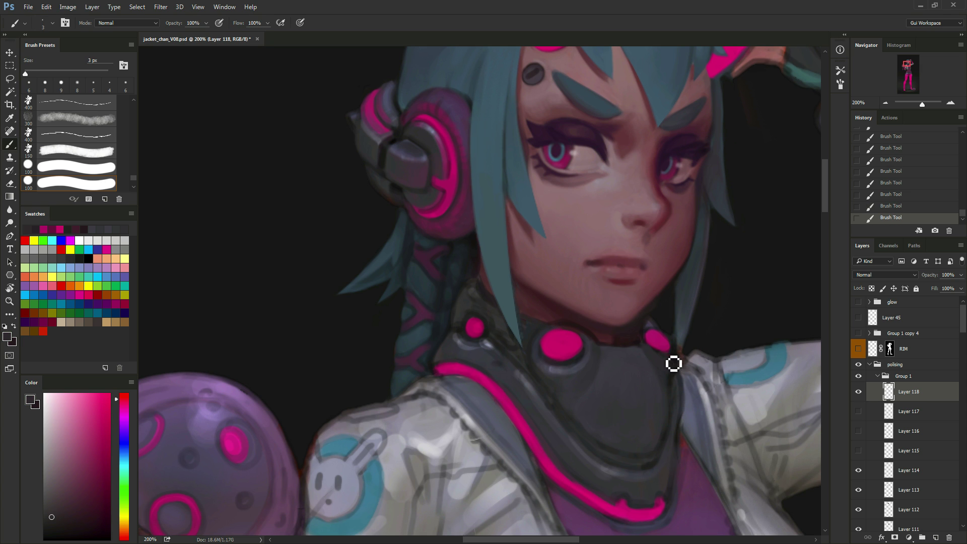
Paint a sampled grey rim around the small far-side collar light and tidy its contour with pink and dark tones at up to 5 px.
alt+click(576, 369)
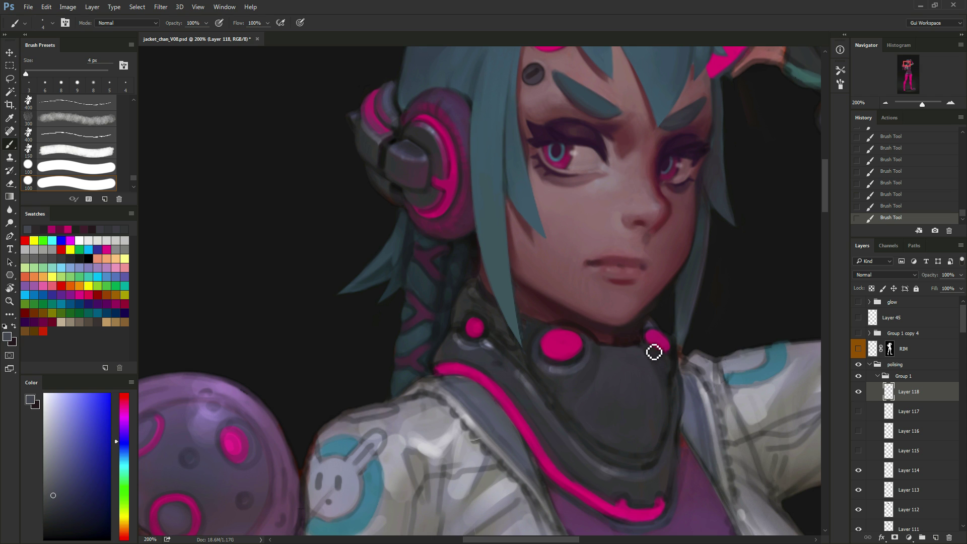
mouse_move(654, 351)
mouse_down()
mouse_move(673, 363)
mouse_move(651, 350)
mouse_move(673, 363)
mouse_move(672, 342)
mouse_up()
key(bracketright)
alt+click(649, 327)
key(bracketright)
alt+click(665, 343)
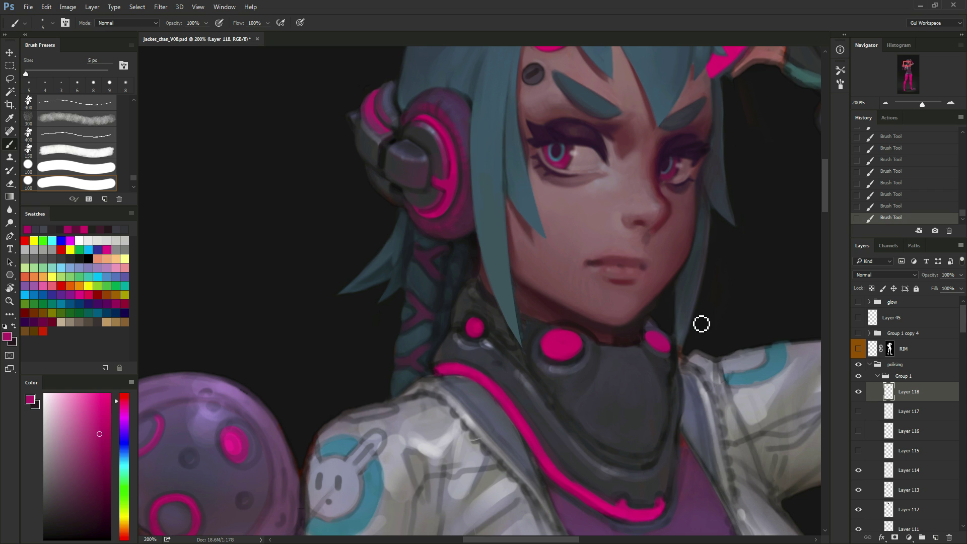
alt+click(668, 362)
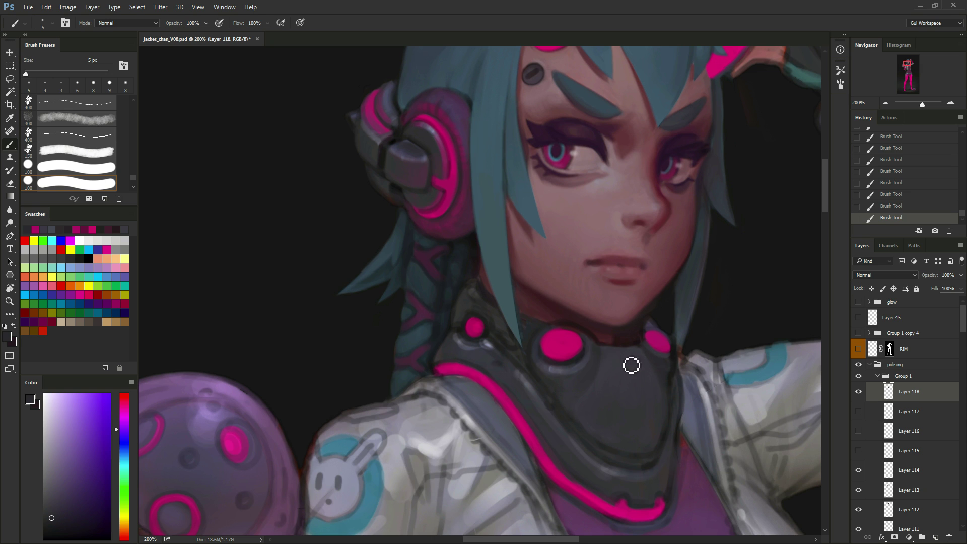
Compare the collar variants by toggling the visibility of Layers 118, 117 and 116, leaving only Layer 118 of them shown.
click(858, 392)
click(858, 410)
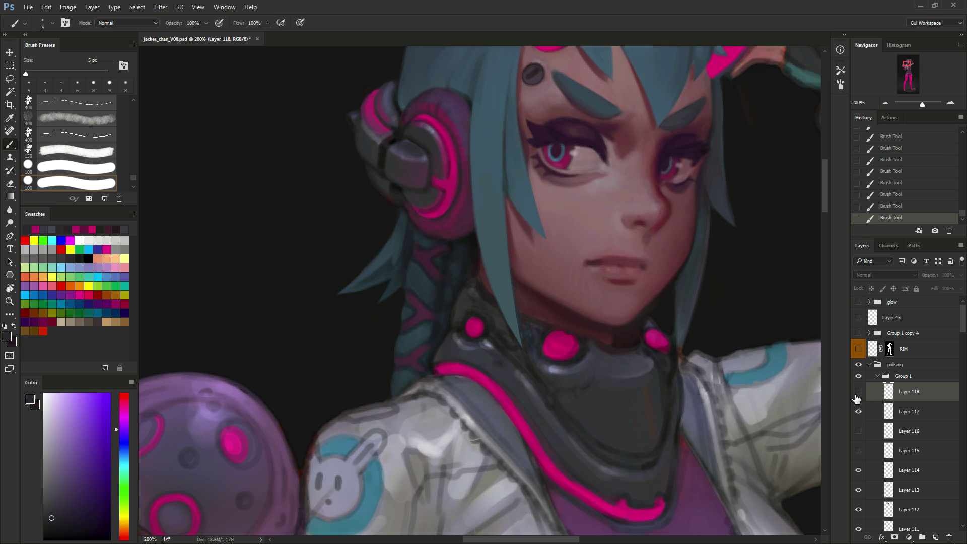
click(859, 431)
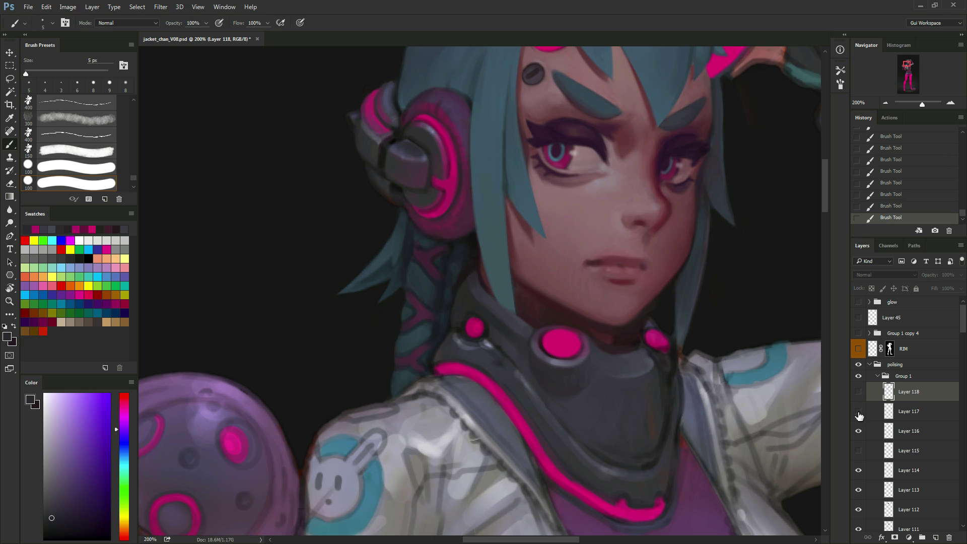
drag(858, 431, 858, 411)
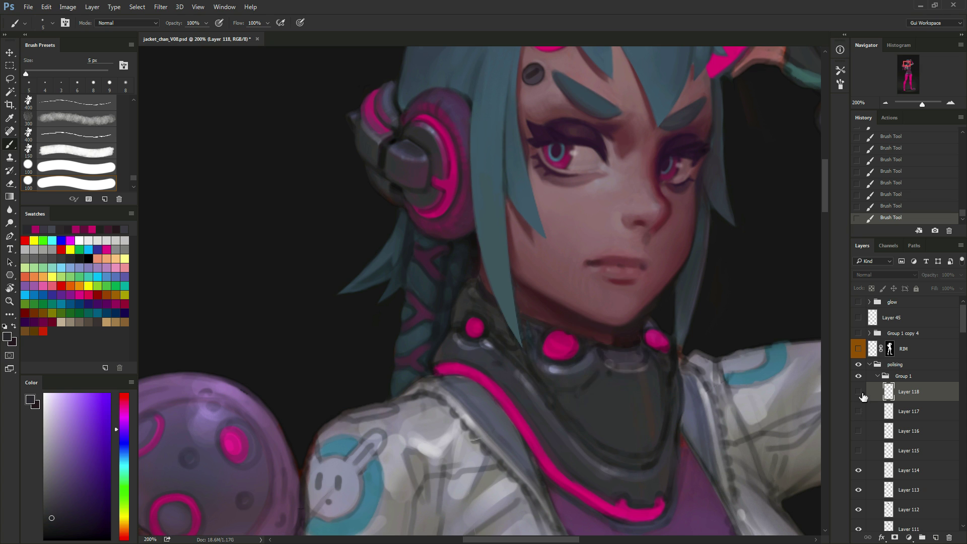
click(858, 391)
Paint sampled dark greys over the hair tip and collar section between the near-side small light and large light, using up to 15 px.
key(bracketright)
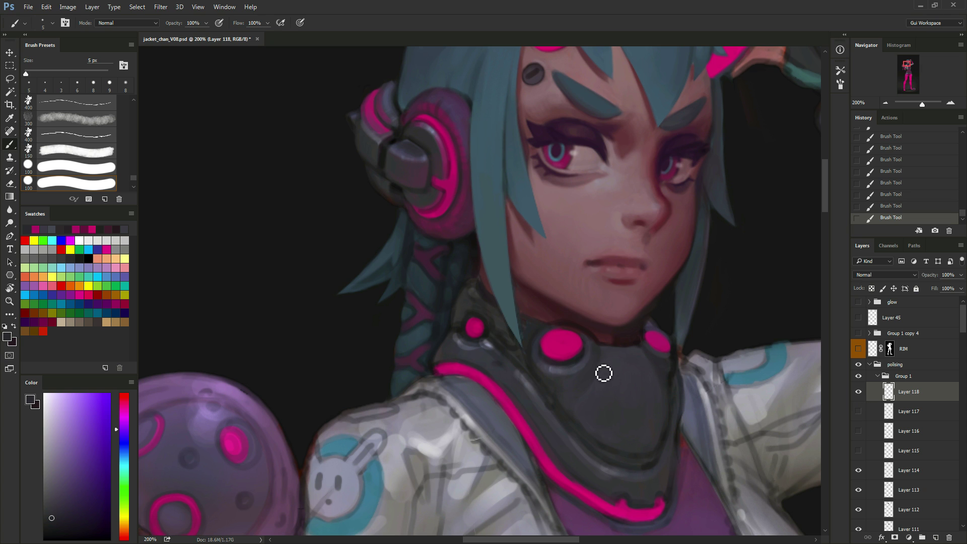
alt+click(614, 358)
key(bracketright)
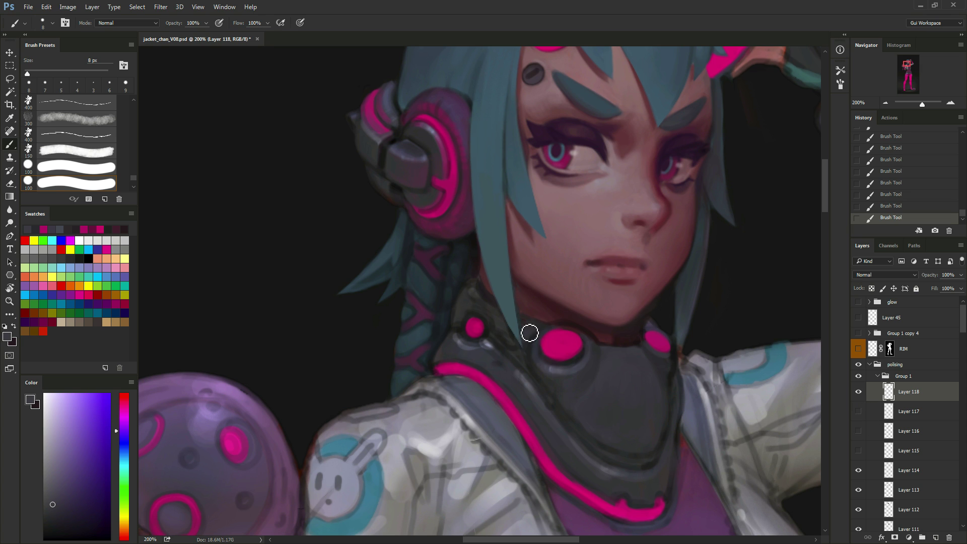
alt+click(524, 327)
key(bracketright)
key(bracketright)
key(bracketright)
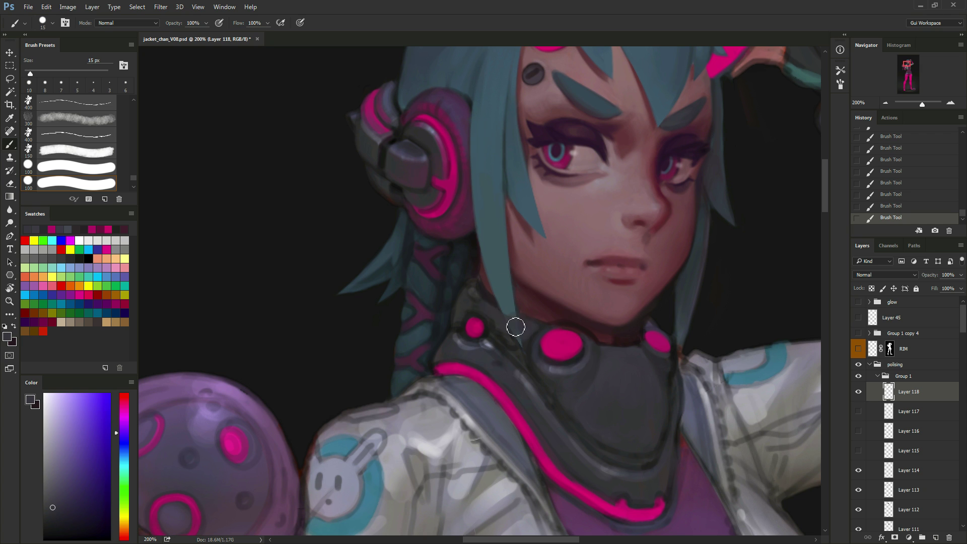
drag(515, 327, 492, 311)
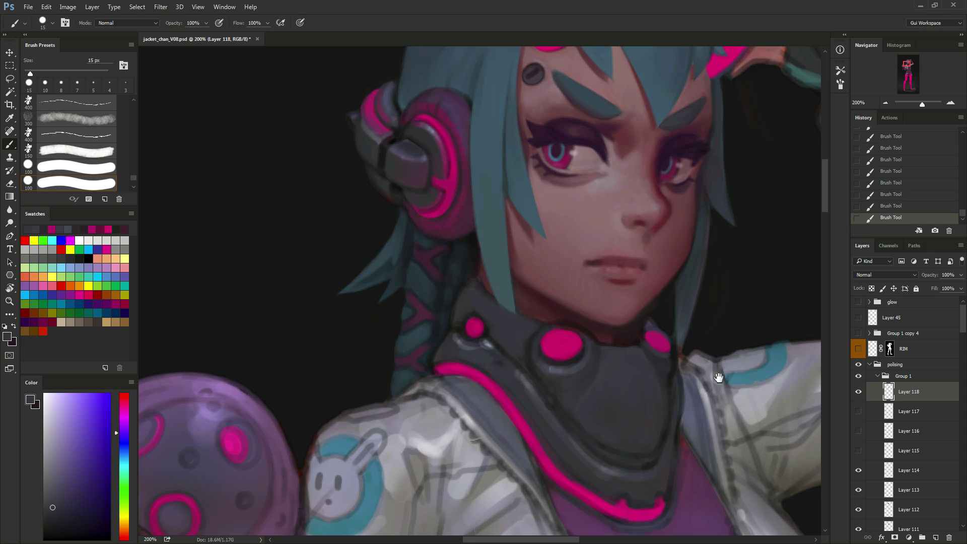
Sample a light grey from the jacket and sketch an angular bent line on the empty background beside the face at 4 px.
mouse_move(718, 377)
mouse_down()
mouse_move(605, 376)
mouse_move(459, 404)
mouse_up()
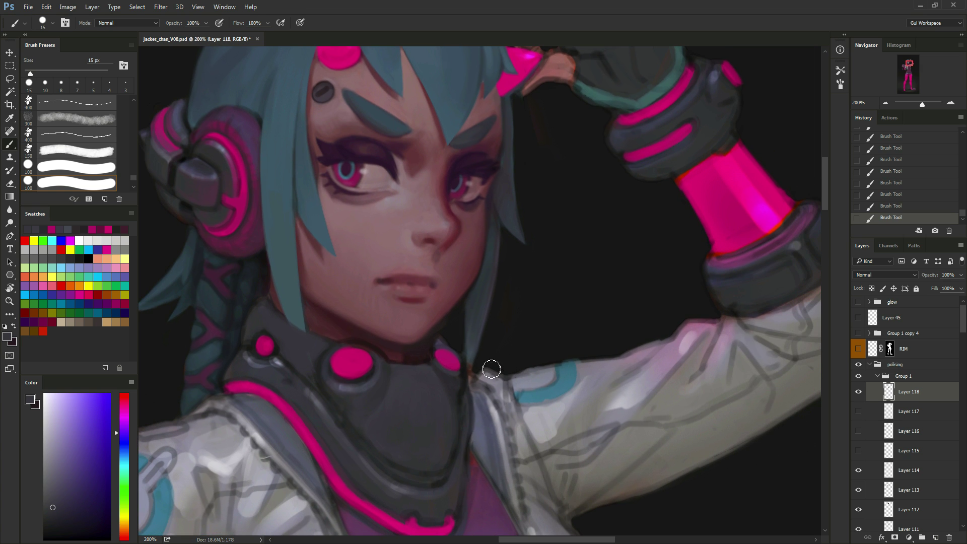
alt+click(524, 390)
key(bracketleft)
key(bracketleft)
key(bracketleft)
key(bracketleft)
key(bracketleft)
key(bracketleft)
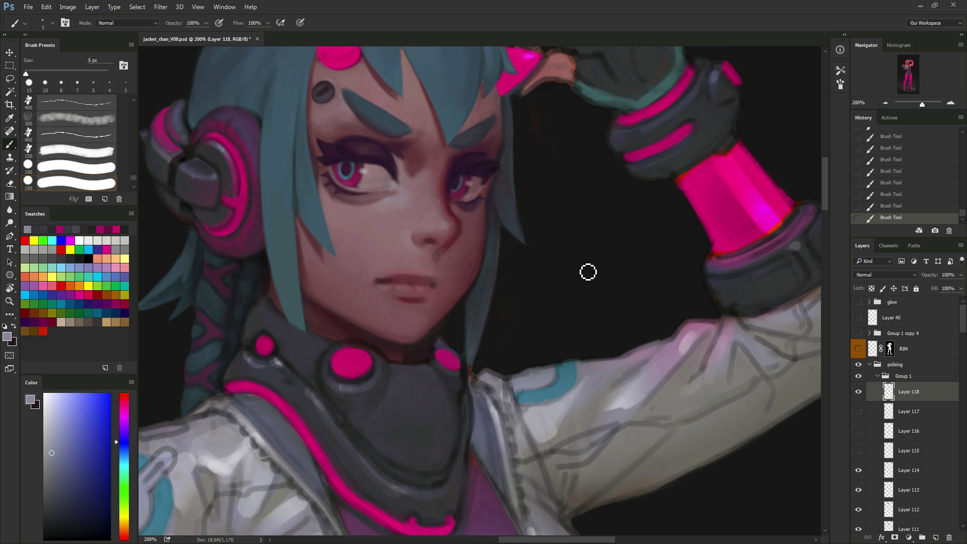
mouse_move(562, 255)
mouse_down()
mouse_move(590, 260)
mouse_move(584, 285)
mouse_up()
key(ctrl+z)
drag(583, 253, 607, 305)
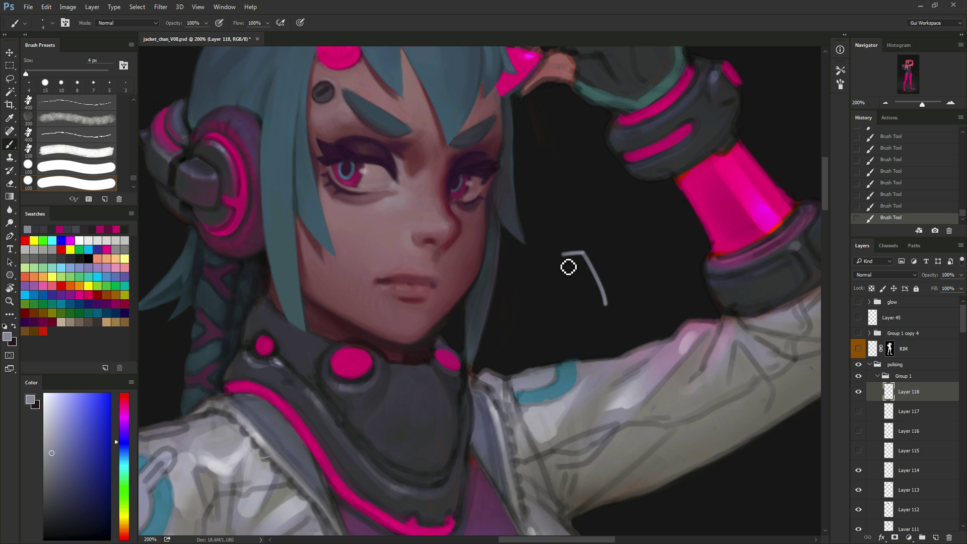
Add more bent grey strokes around the background sketch and erase all of them with a 40 px eraser.
drag(563, 254, 563, 301)
drag(549, 205, 537, 262)
drag(635, 295, 545, 323)
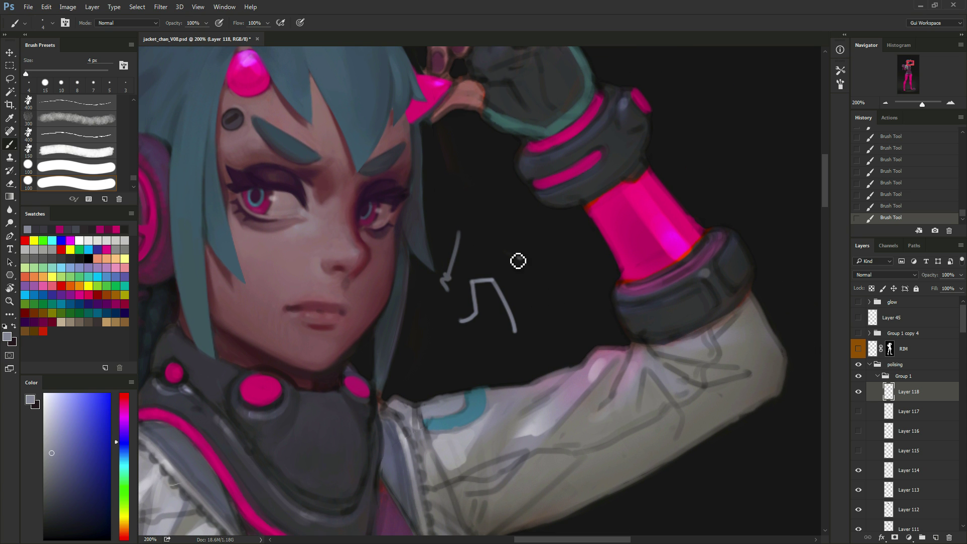
drag(520, 259, 478, 260)
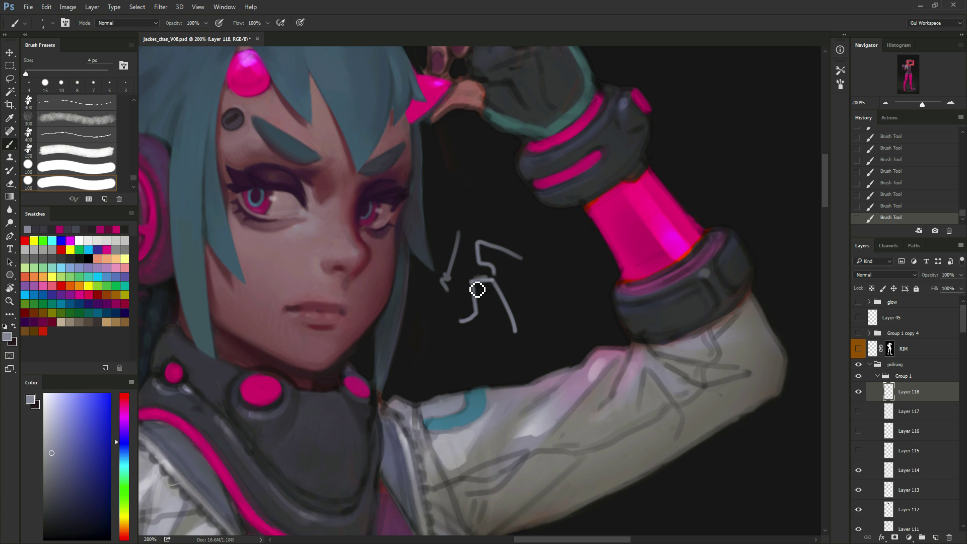
drag(471, 281, 494, 279)
drag(470, 244, 471, 256)
key(e)
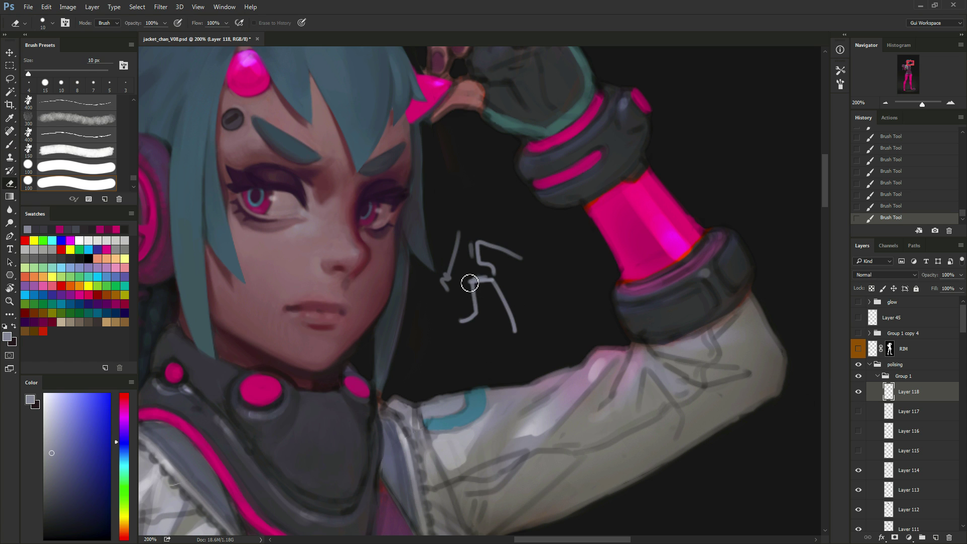
mouse_move(466, 276)
mouse_down()
mouse_move(458, 251)
mouse_move(443, 309)
mouse_move(473, 302)
mouse_move(514, 257)
mouse_up()
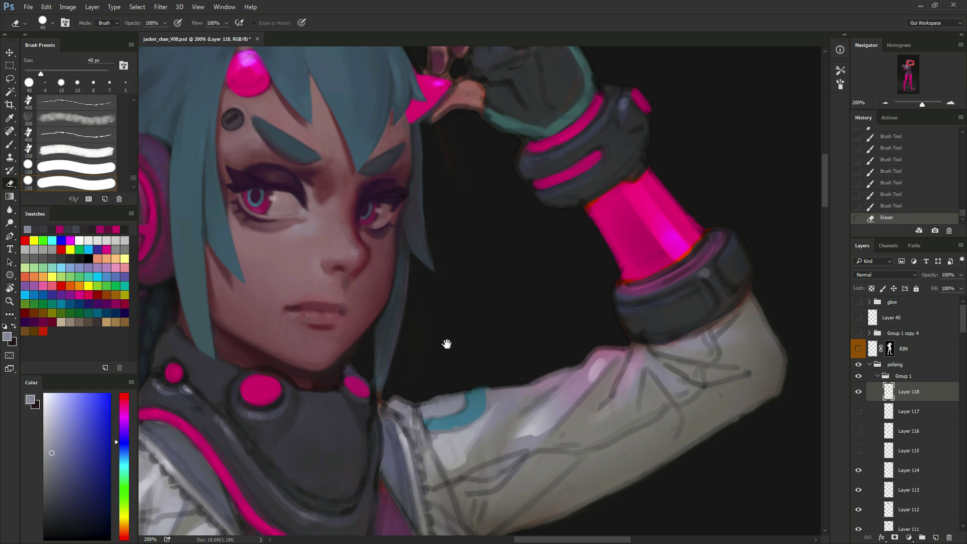
Darken the collar seam below the large pink light with a sampled near-black at 5 px, and compare Layer 118 on and off.
drag(442, 339, 626, 295)
key(b)
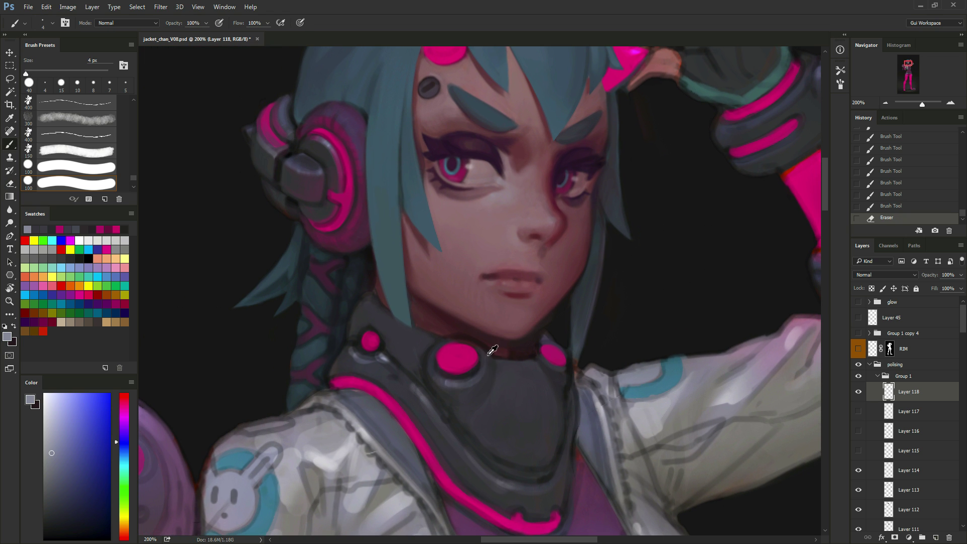
alt+click(474, 375)
drag(495, 388, 480, 338)
key(bracketright)
alt+click(368, 298)
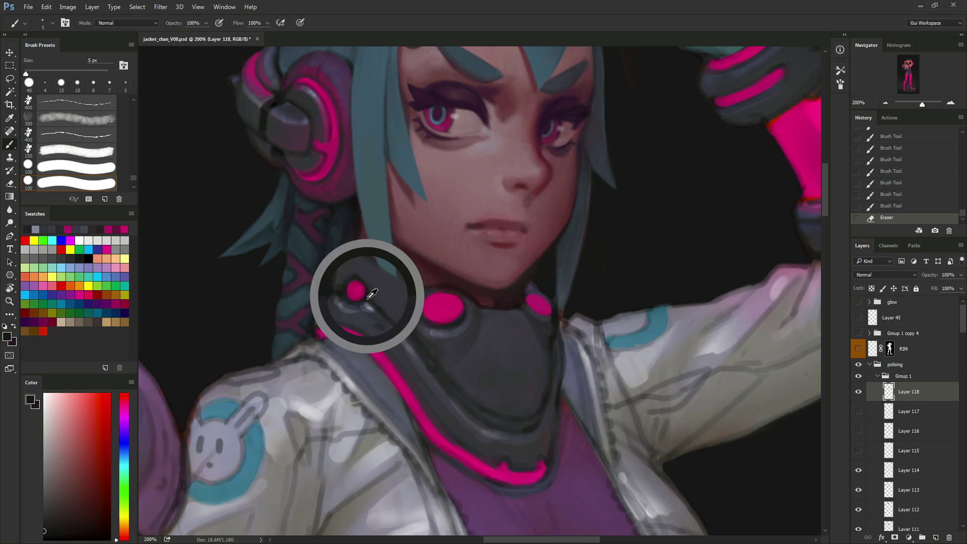
drag(427, 358, 438, 373)
click(858, 397)
click(859, 397)
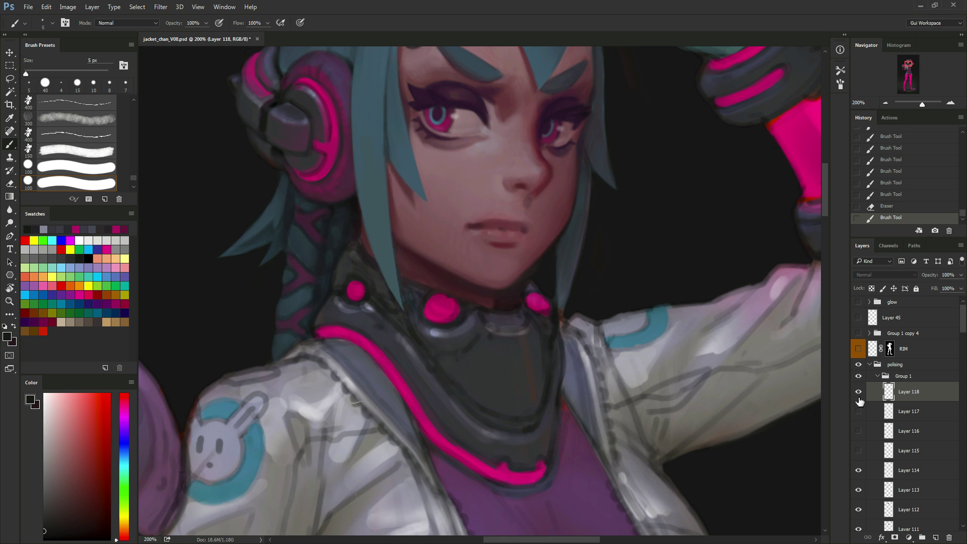
click(859, 397)
On a new layer above Layer 118, paint a thick near-black line along the front panel's lower seam at 6 to 7 px.
key(bracketright)
mouse_move(428, 360)
mouse_down()
mouse_move(493, 425)
mouse_move(479, 415)
mouse_move(543, 425)
mouse_up()
key(bracketright)
mouse_move(530, 431)
mouse_down()
mouse_move(556, 367)
mouse_move(543, 425)
mouse_move(550, 382)
mouse_up()
key([)
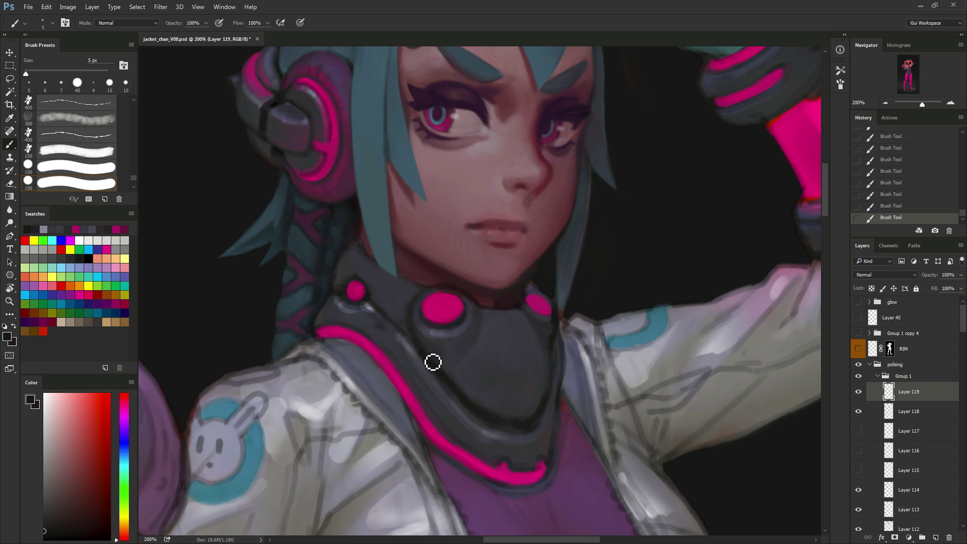
Extend the dark seam around the large pink light's housing with sampled near-black tones at 5 to 6 px.
alt+click(418, 291)
alt+click(414, 337)
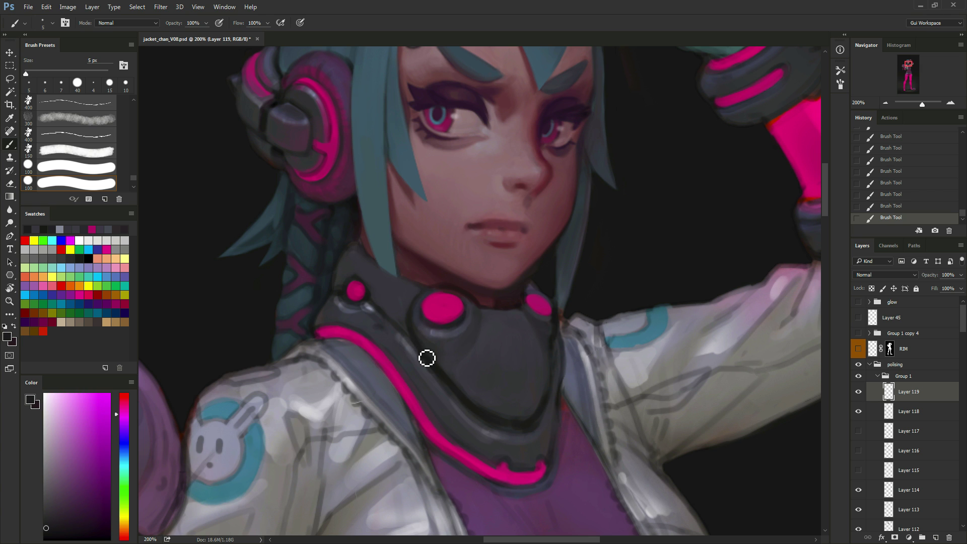
alt+click(414, 340)
key(])
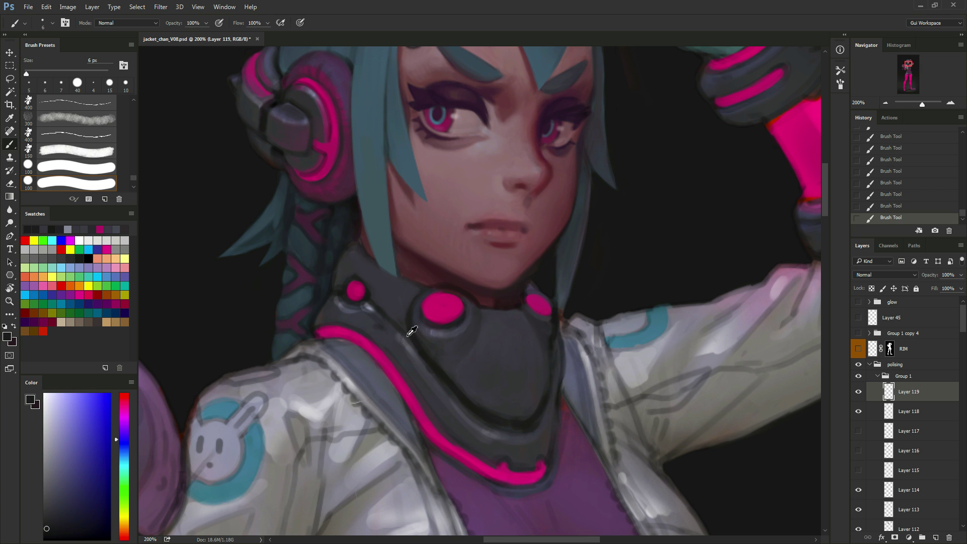
alt+click(408, 335)
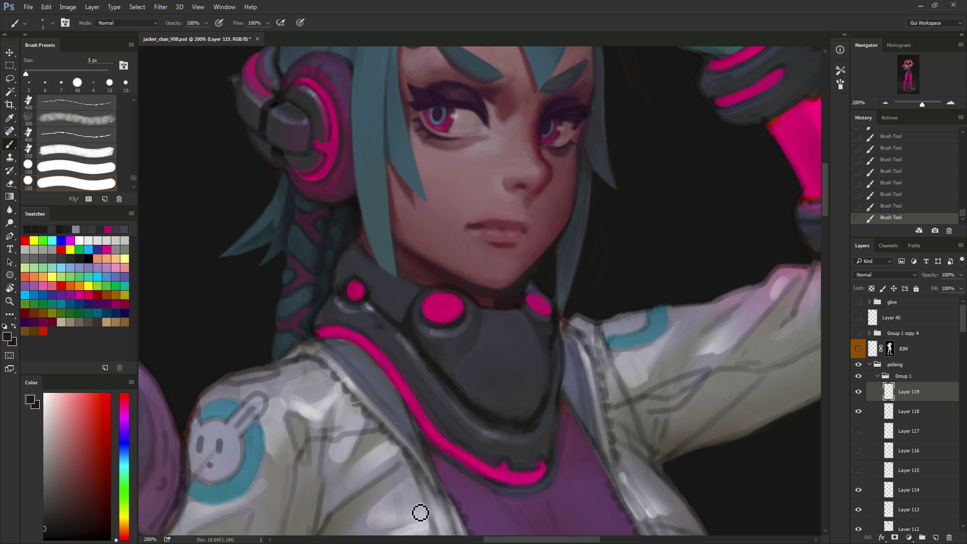
Refine the rim and underside of the large light's housing with sampled dark greys at 5 px.
alt+click(404, 307)
alt+click(433, 347)
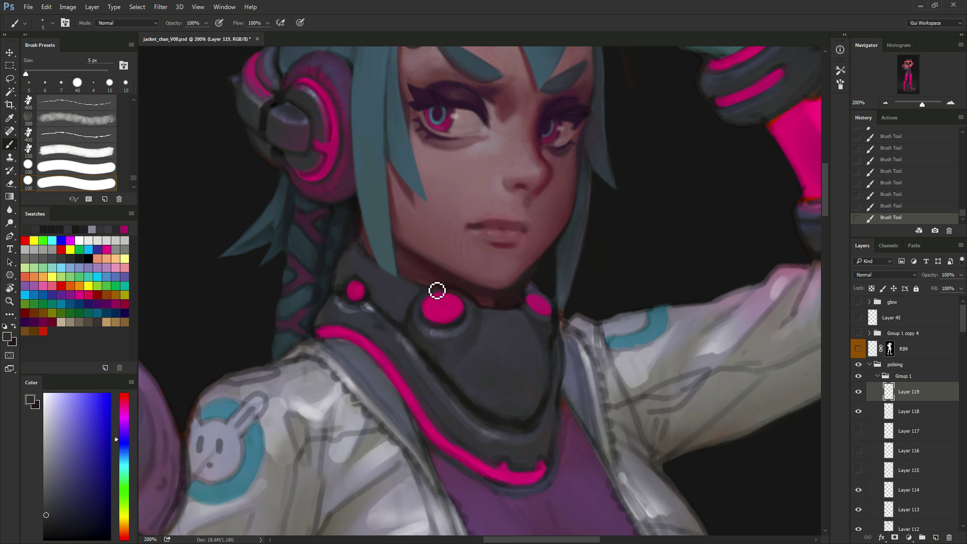
alt+click(430, 343)
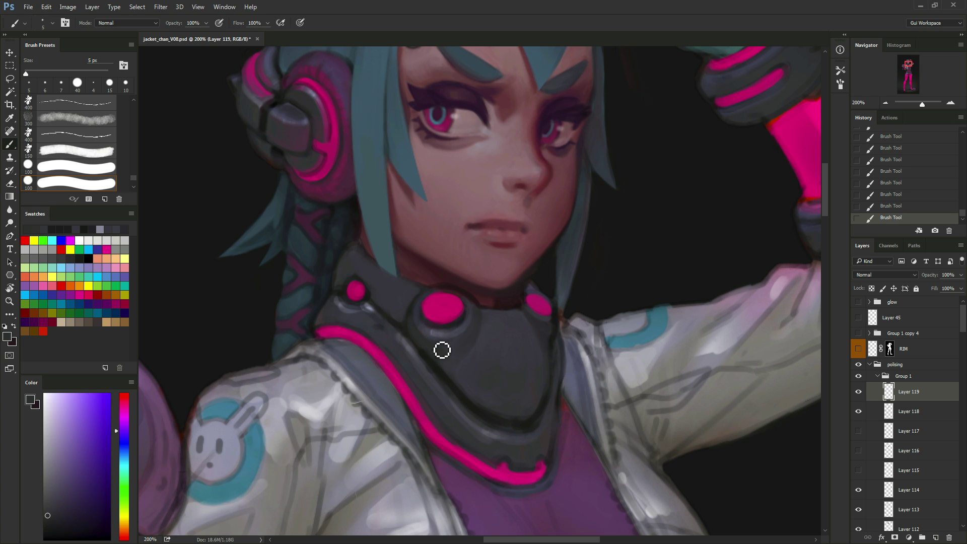
alt+click(437, 354)
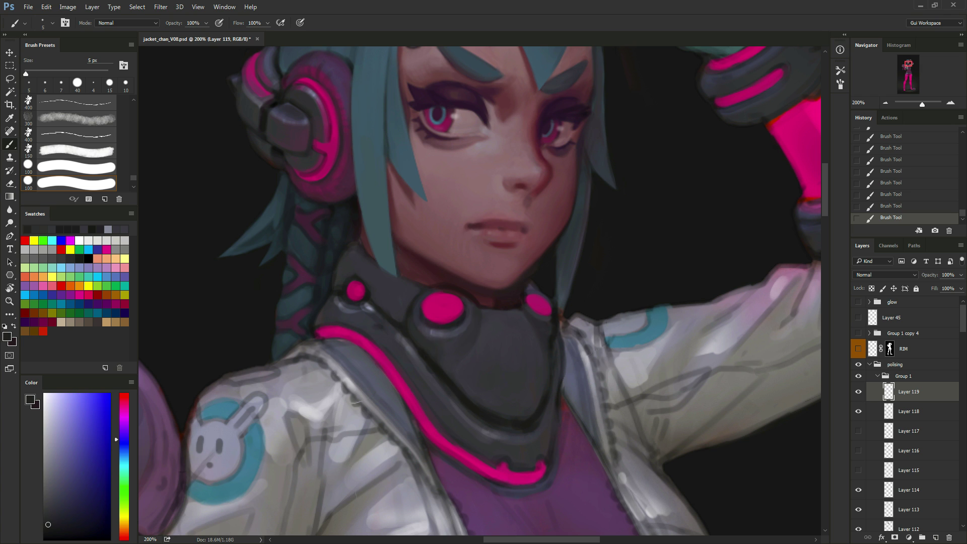
alt+click(425, 325)
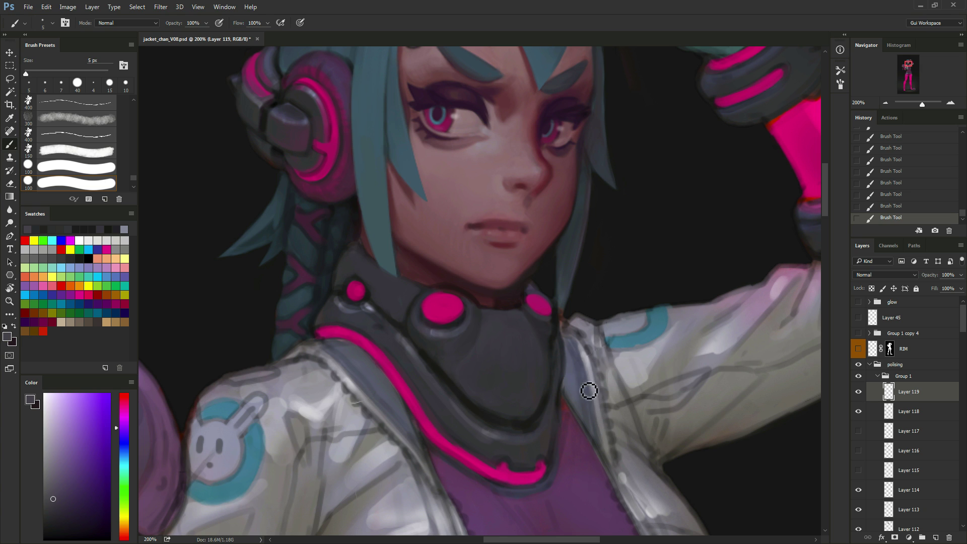
Tidy the seam and panel edge just below the large light with sampled near-black and grey tones at 5 to 6 px.
alt+click(425, 339)
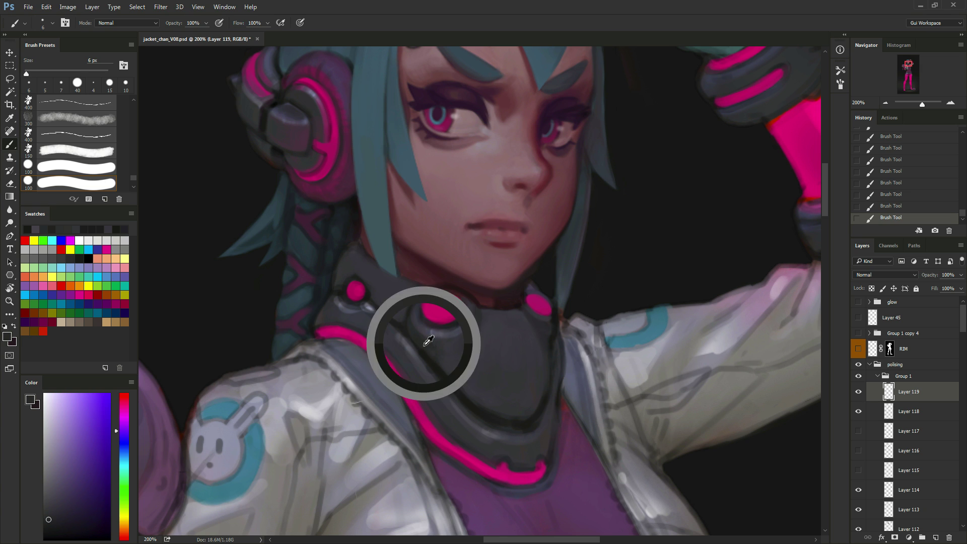
key(bracketright)
alt+click(428, 358)
key(bracketleft)
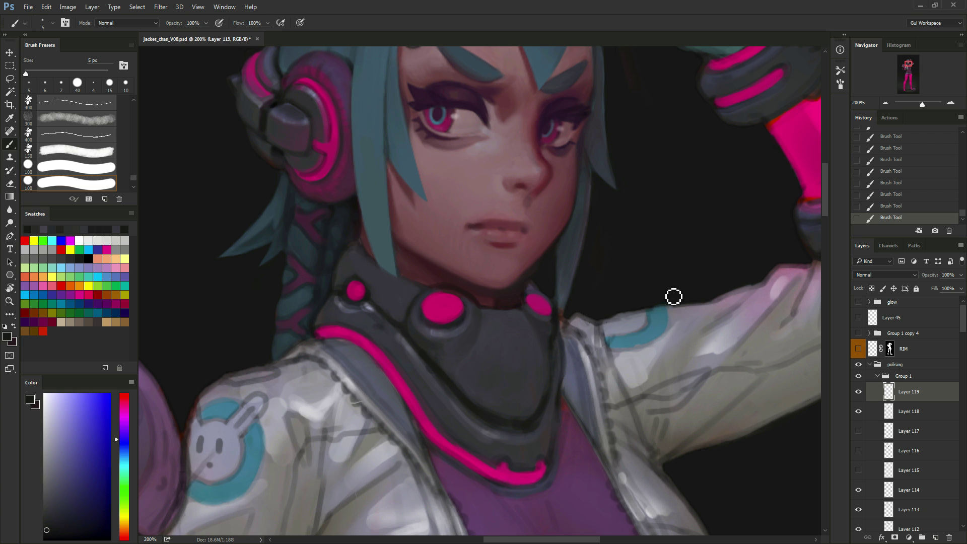
alt+click(448, 351)
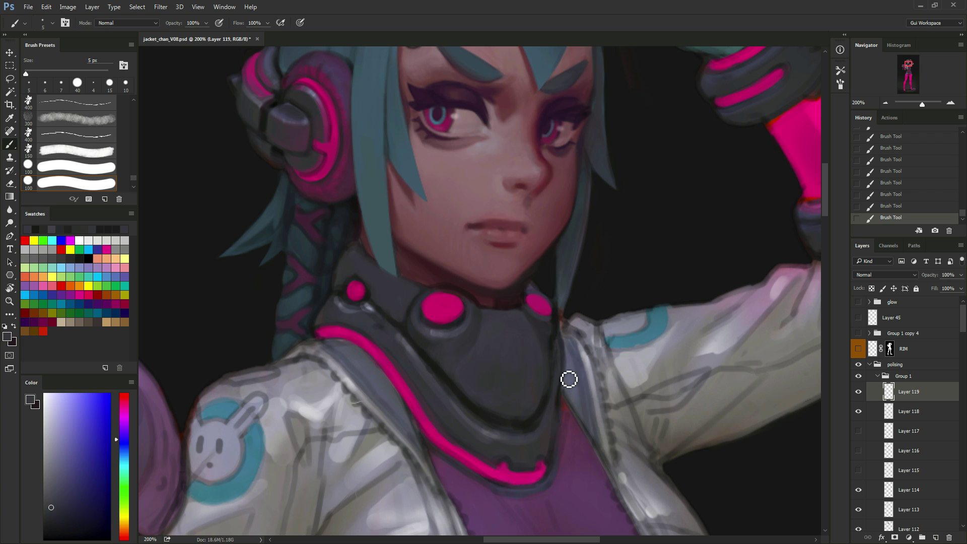
alt+click(436, 347)
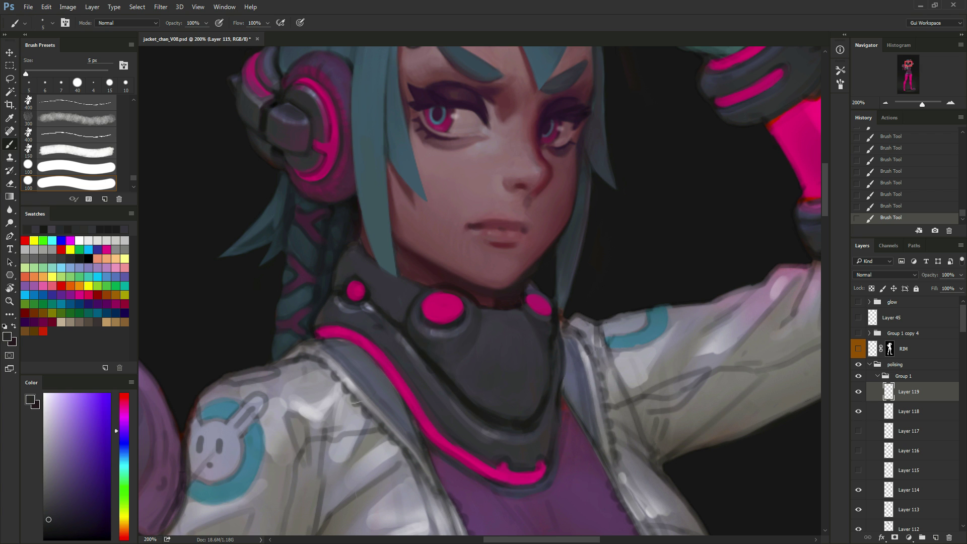
Blend the front panel's shading beside the diagonal seam with sampled dark greys at 7 to 8 px.
alt+click(445, 360)
key(bracketright)
alt+click(444, 362)
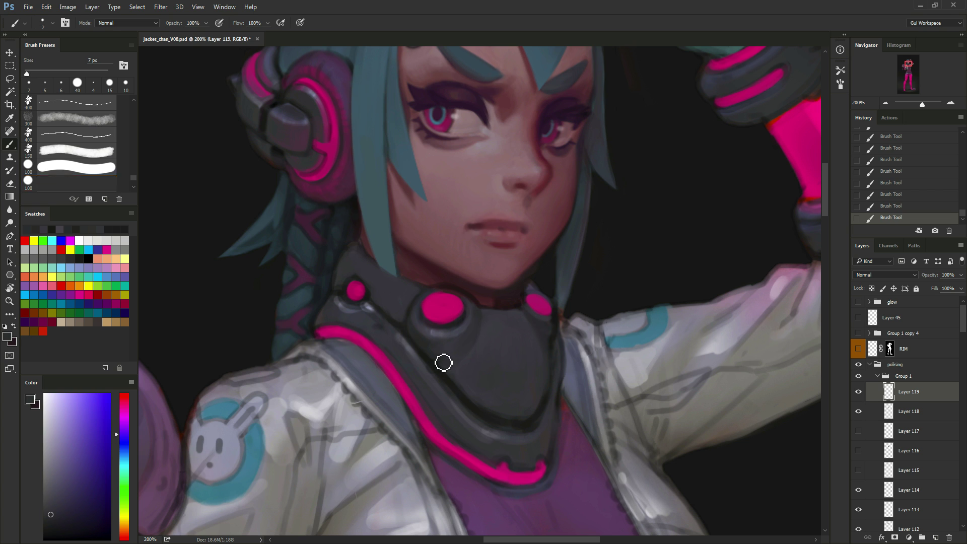
key(bracketright)
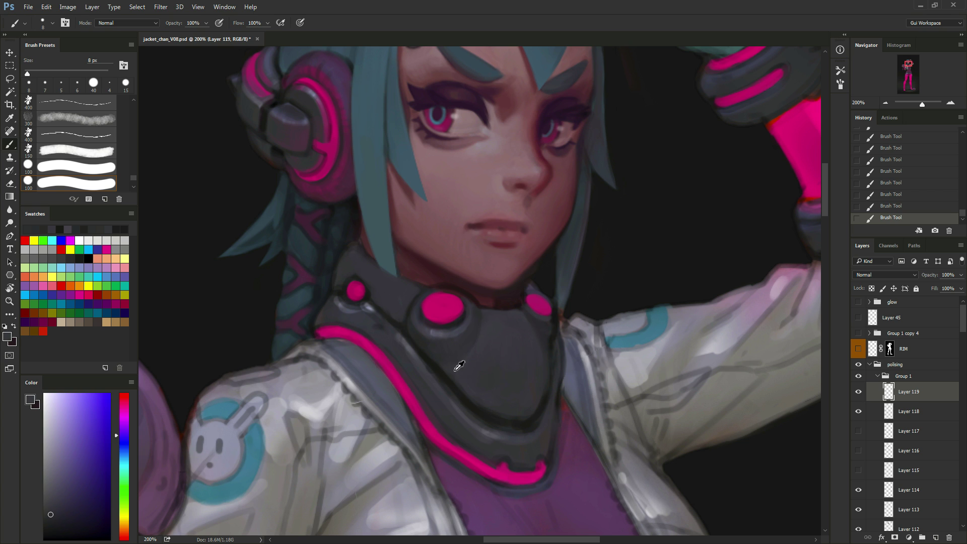
alt+click(457, 363)
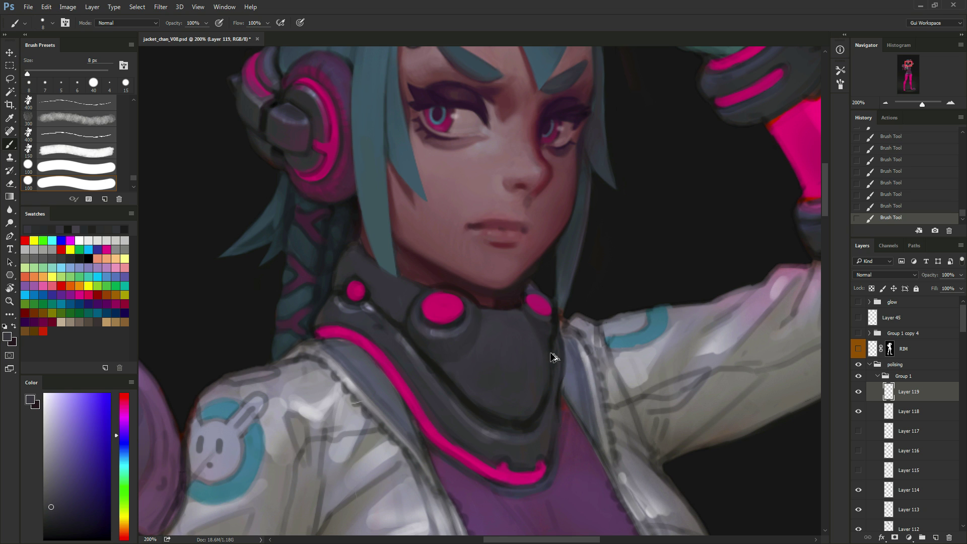
alt+click(452, 373)
alt+click(457, 368)
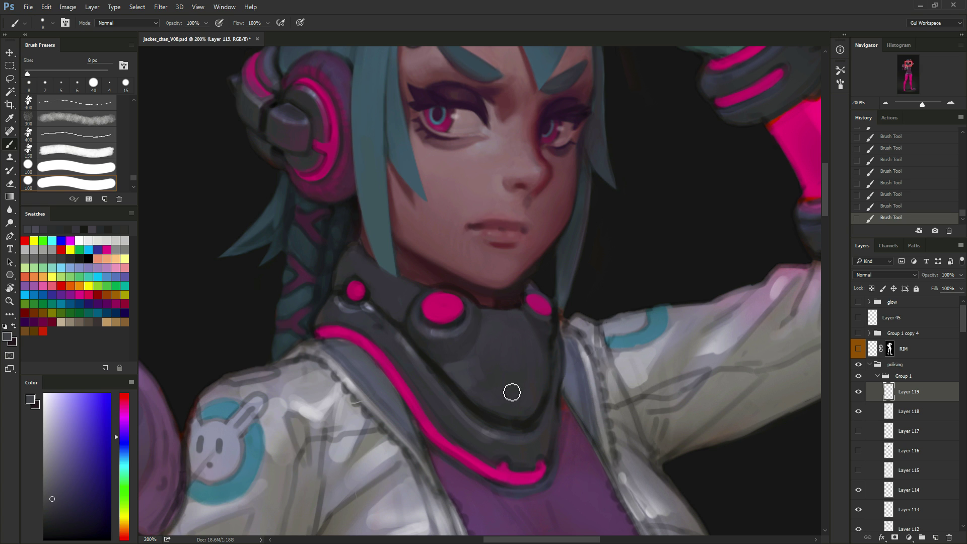
Smooth the front panel's lower shading down to the dark seam with sampled greys at 7 to 9 px.
alt+click(453, 374)
key(bracketleft)
key(bracketleft)
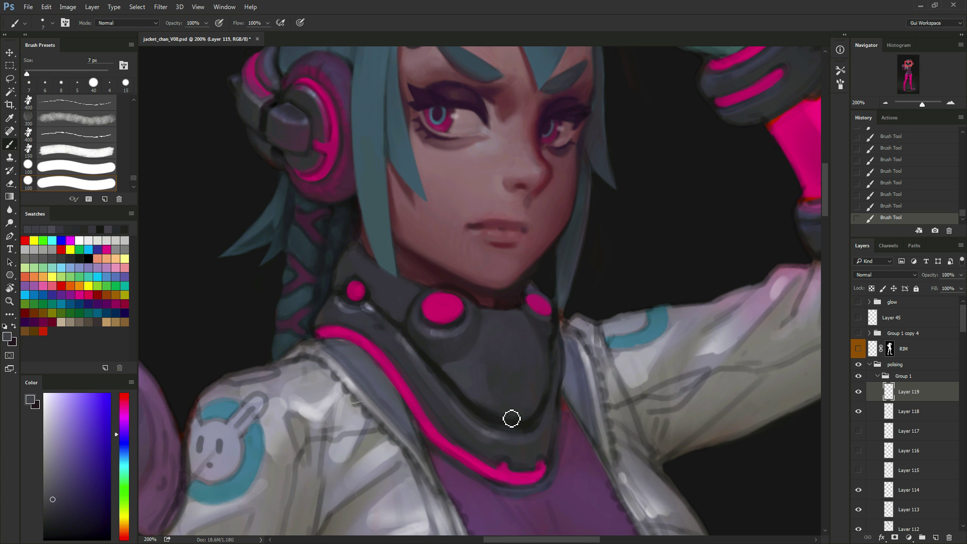
alt+click(481, 371)
key(bracketright)
key(bracketright)
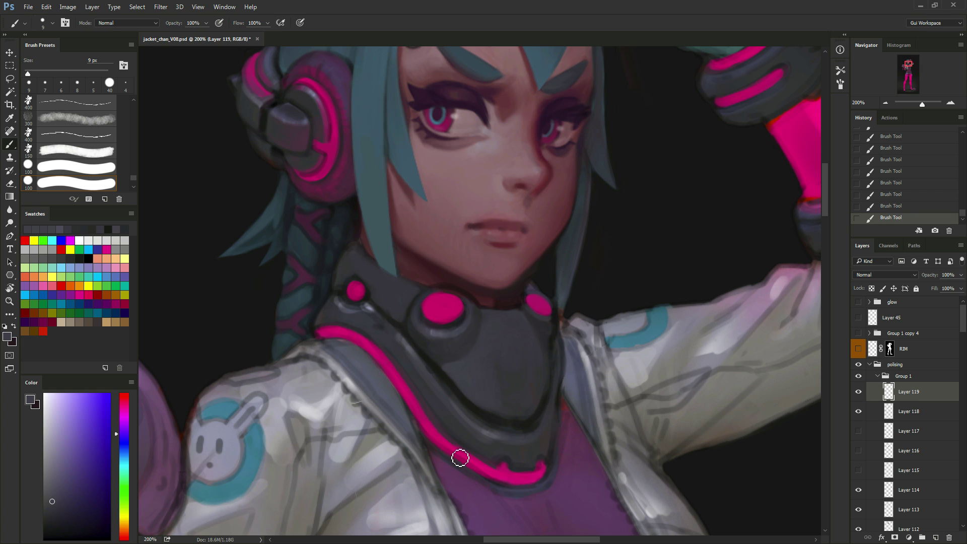
Refine the diagonal seam below the large light and its adjoining panel edge with sampled near-black and grey at 5 to 6 px.
alt+click(443, 358)
key(bracketleft)
key(bracketleft)
key(bracketleft)
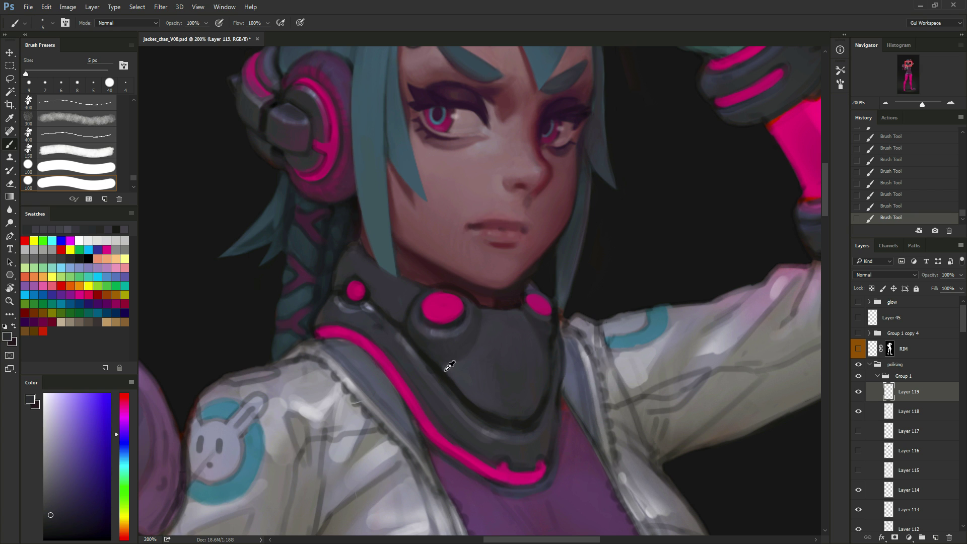
alt+click(446, 367)
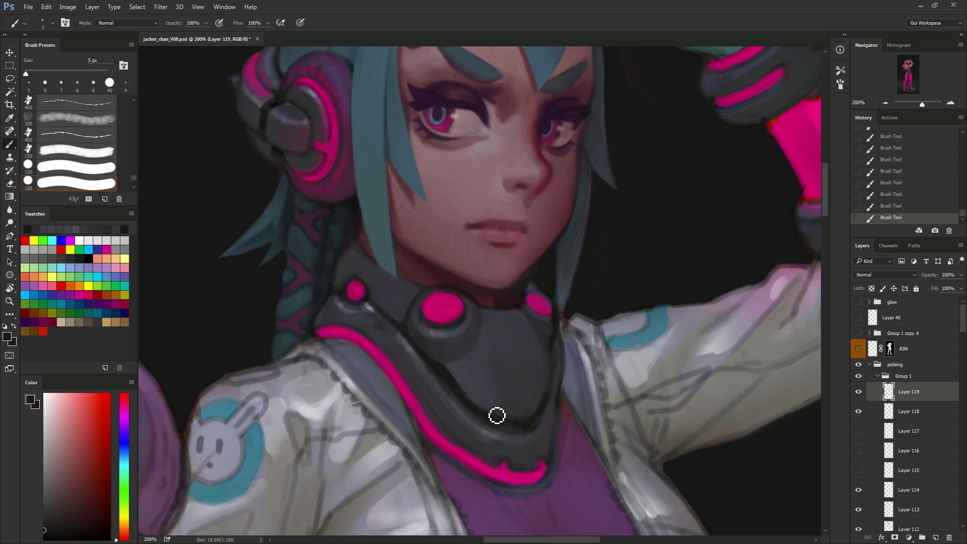
alt+click(412, 349)
alt+click(411, 344)
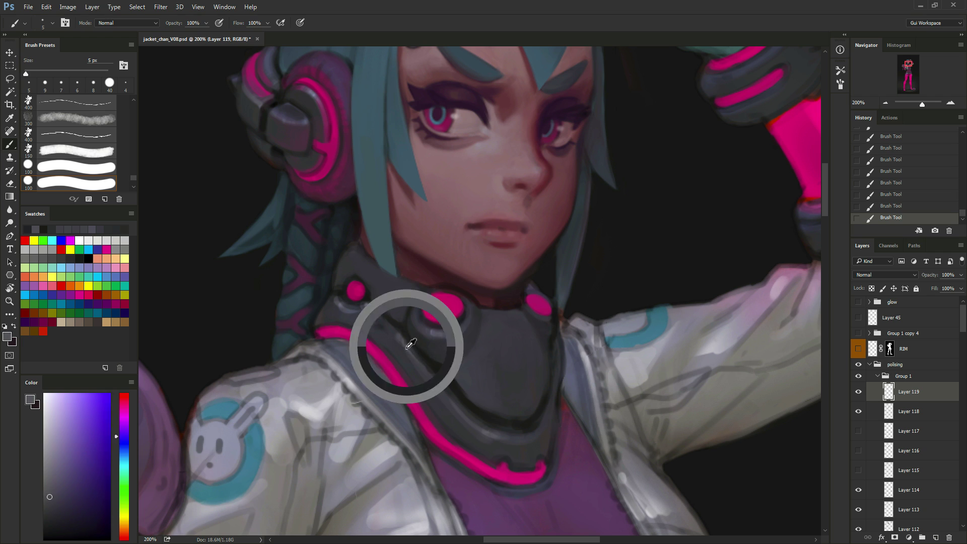
key(])
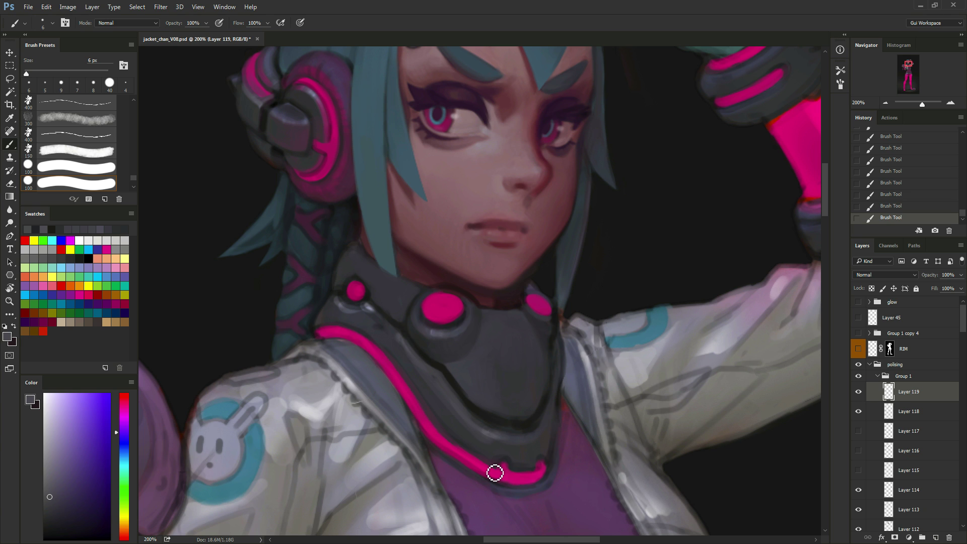
Shape the seam's stepped bend beneath the large light's housing with sampled near-black and dark greys at 6 px.
alt+click(427, 355)
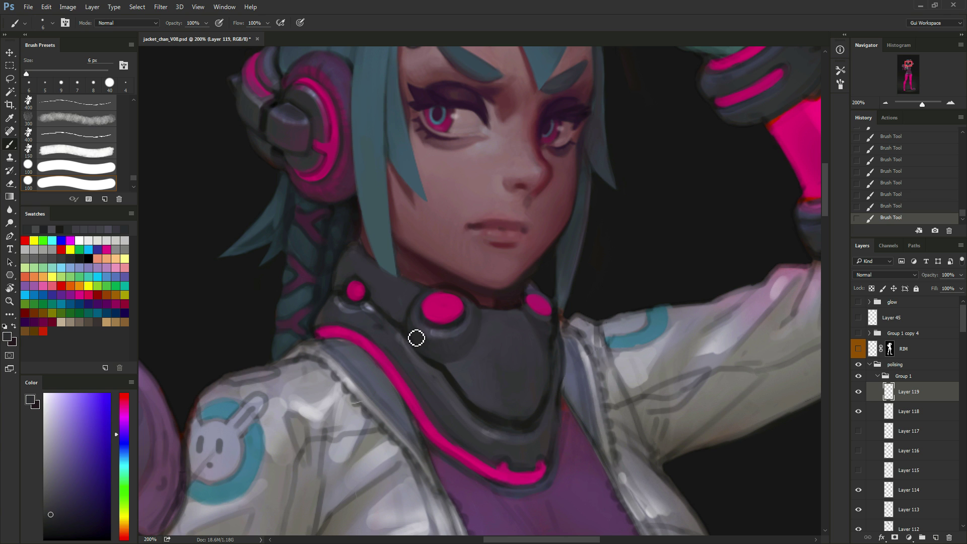
alt+click(436, 367)
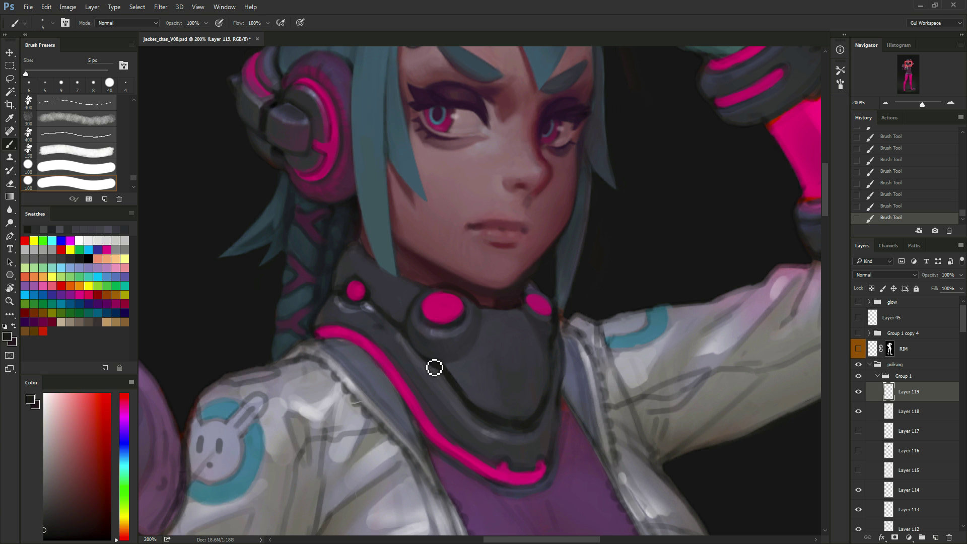
mouse_move(438, 369)
mouse_down()
mouse_move(407, 336)
mouse_move(435, 370)
mouse_up()
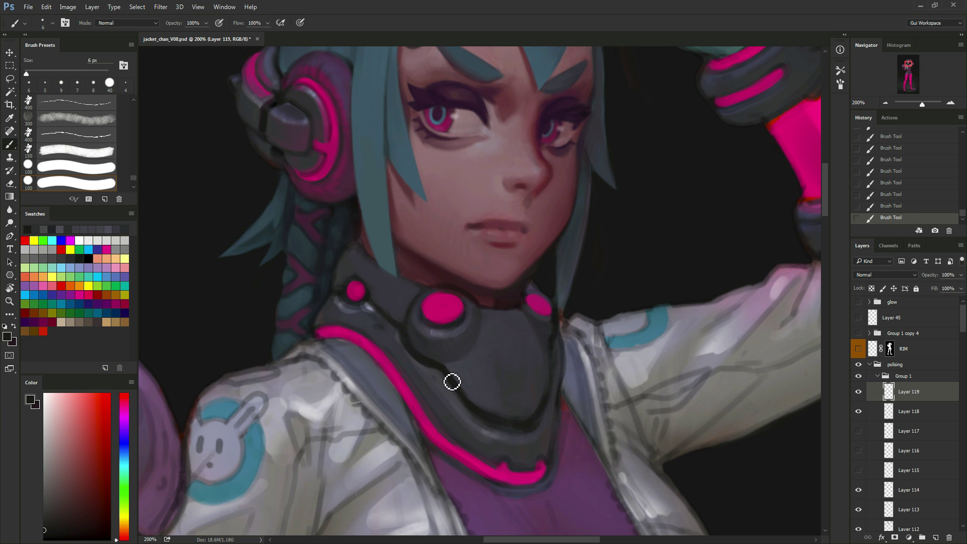
alt+click(442, 367)
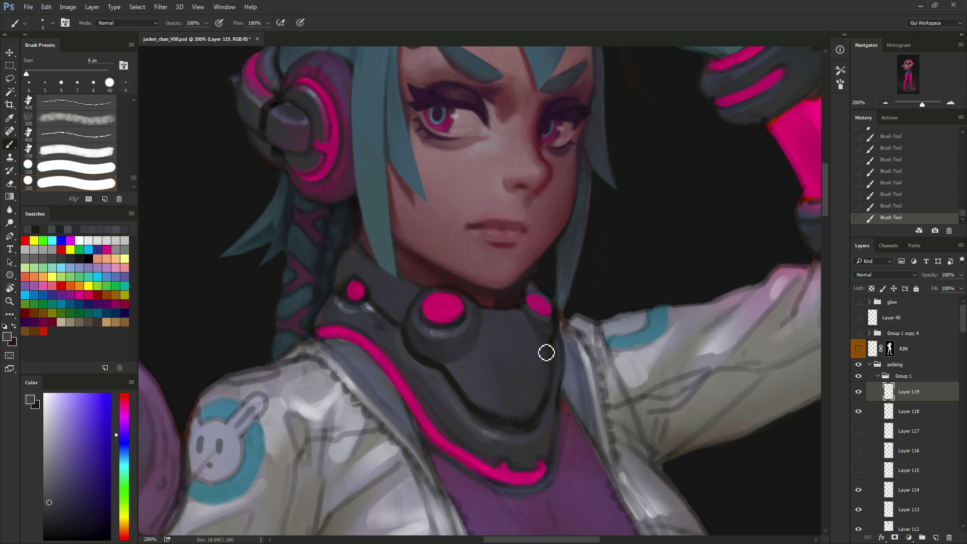
alt+click(435, 370)
key(])
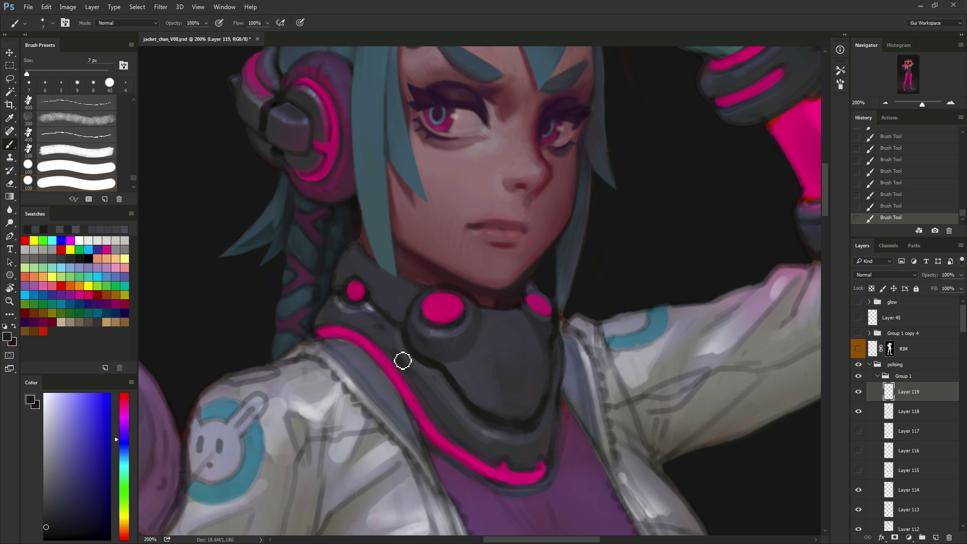
Even out the collar band between the pink strip and the seam with sampled dark greys at 8 px.
key(])
drag(389, 331, 412, 378)
alt+click(383, 333)
drag(392, 342, 409, 370)
alt+click(393, 345)
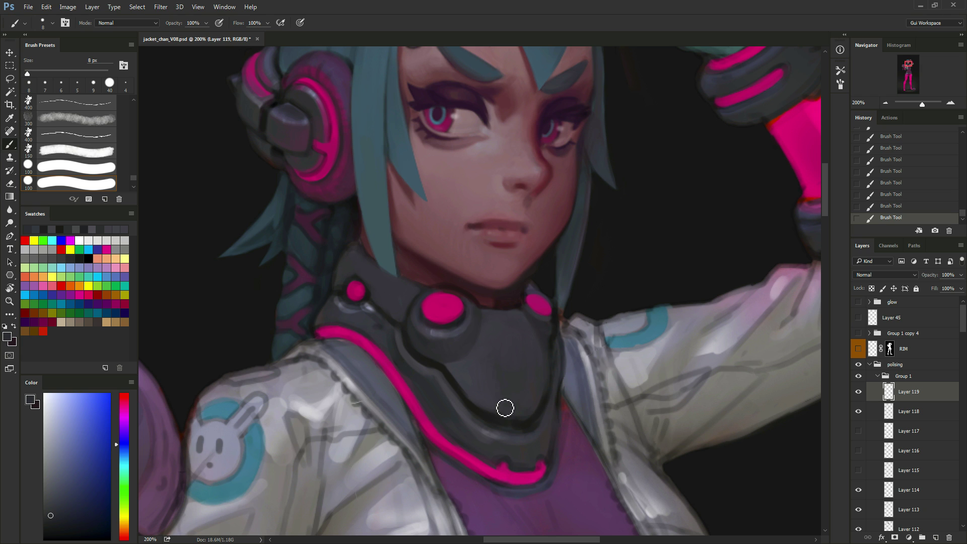
Sharpen the seam's corner below the large light with sampled grey and near-black at 4 px.
alt+click(459, 366)
key(bracketleft)
key(bracketleft)
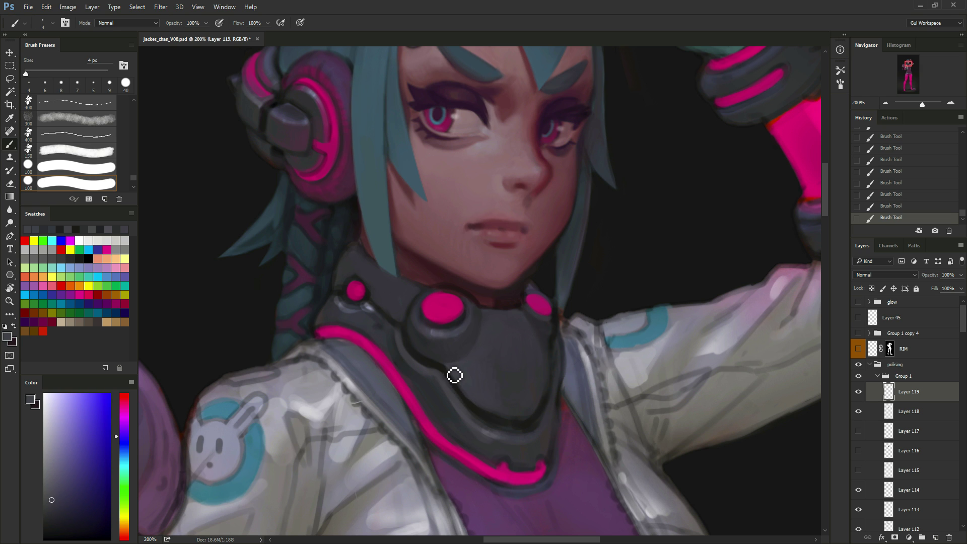
alt+click(455, 375)
key(bracketleft)
key(bracketleft)
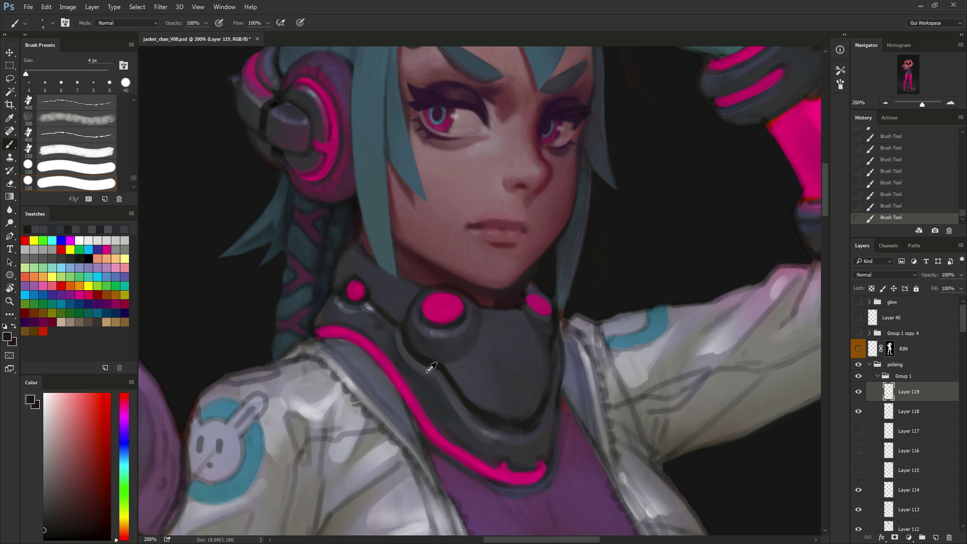
alt+click(413, 363)
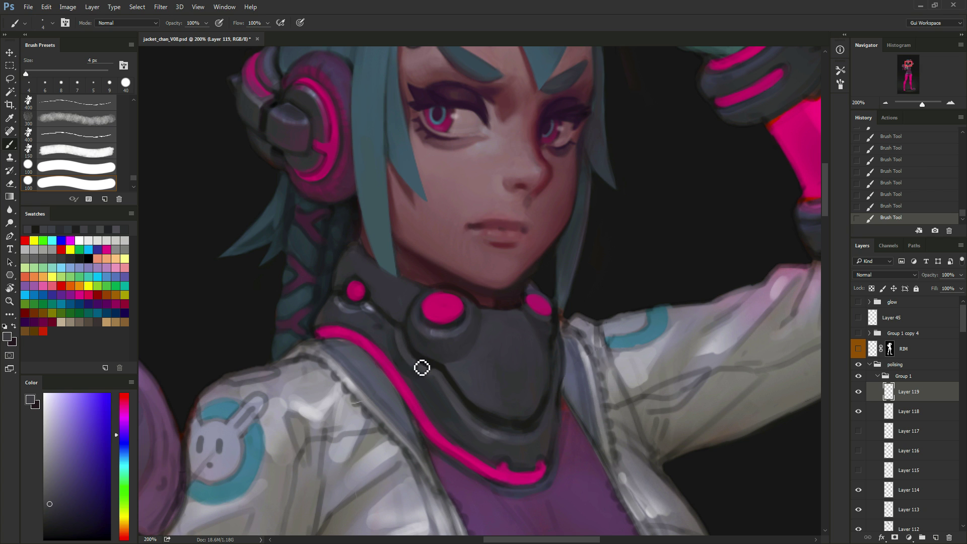
alt+click(427, 356)
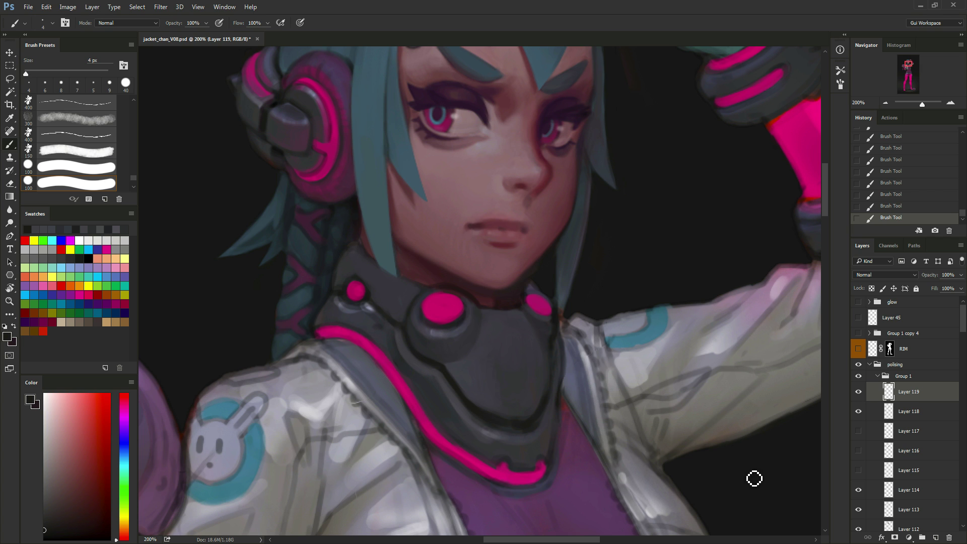
Clean up the front panel's lower edge and diagonal seam with sampled dark greys and near-black at 5 px.
alt+click(397, 335)
key(bracketright)
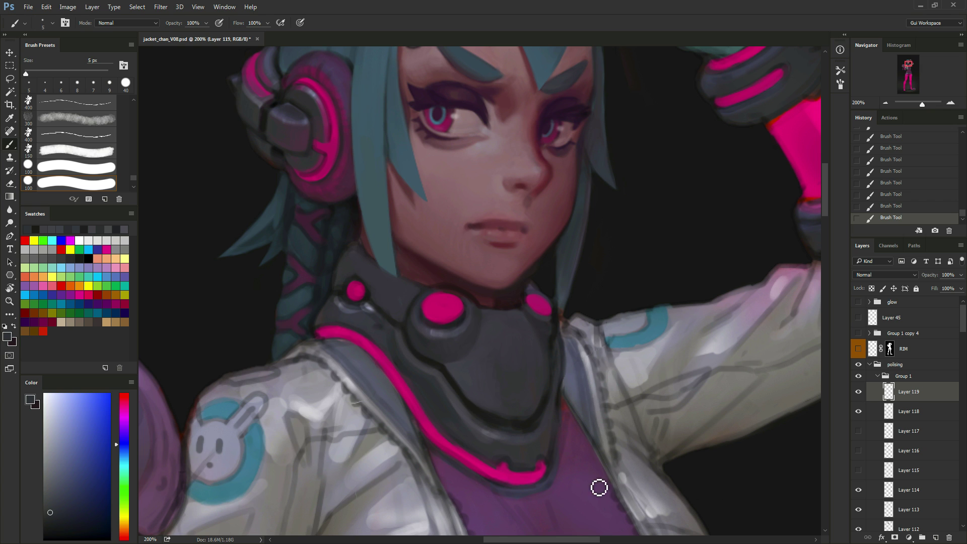
alt+click(491, 403)
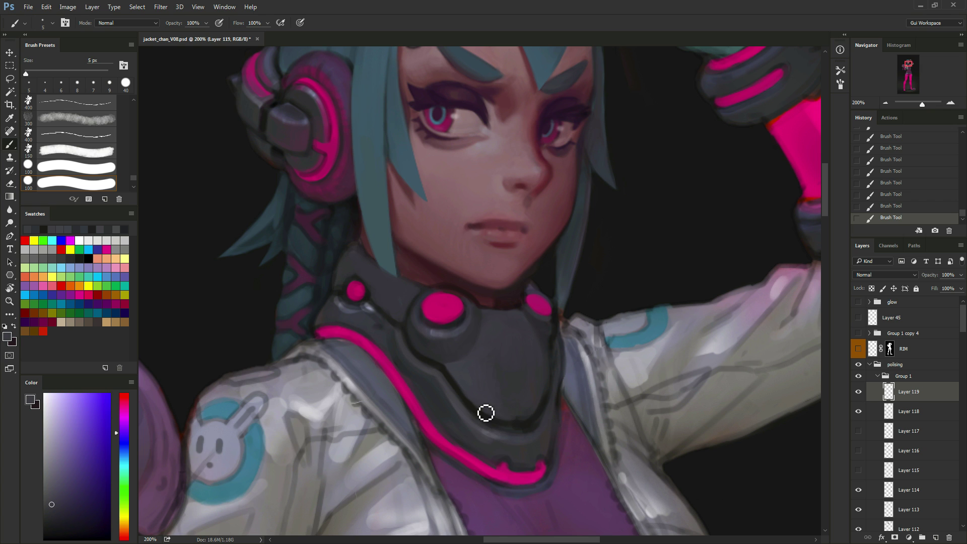
alt+click(460, 389)
drag(621, 471, 673, 506)
drag(686, 470, 665, 480)
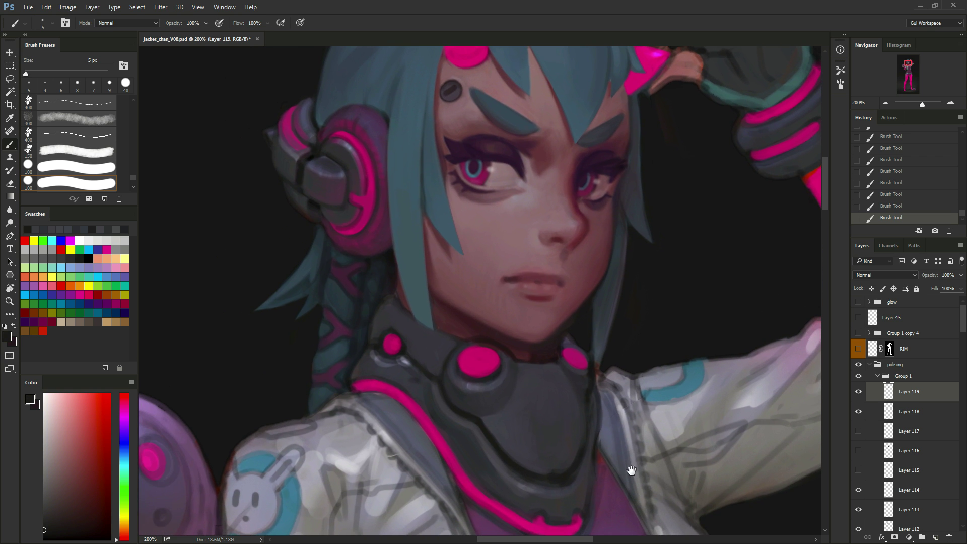
alt+click(458, 393)
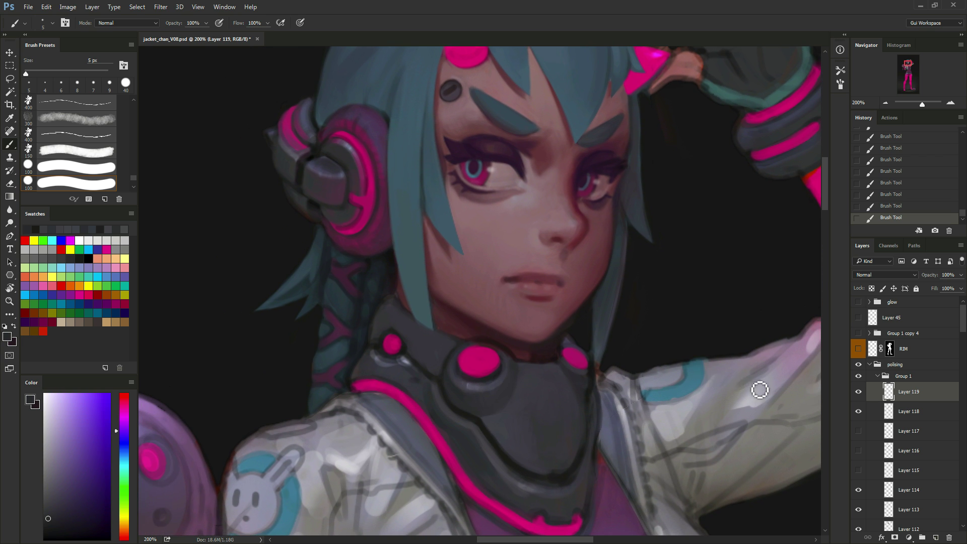
Toggle the visibility of Layers 119 and 118 to compare the collar before and after the polish.
click(858, 392)
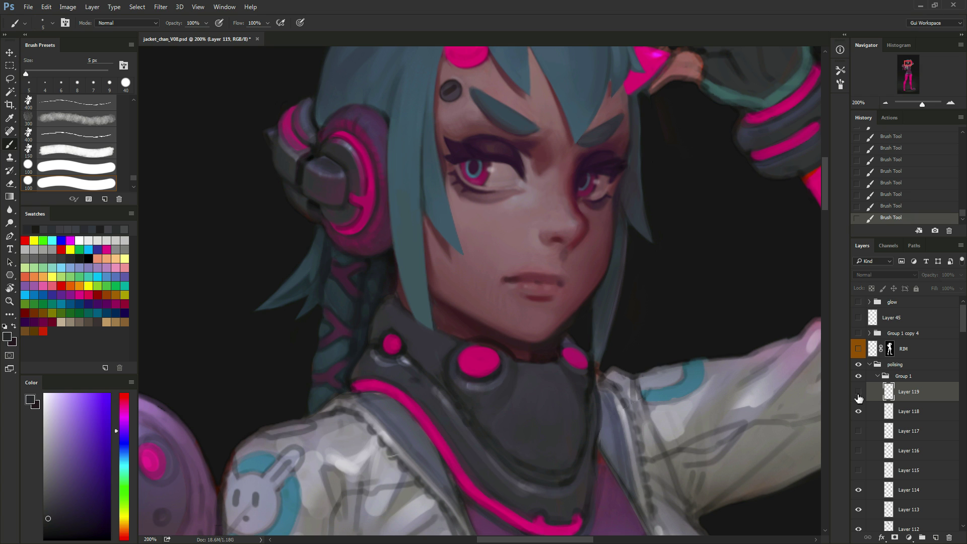
click(858, 396)
click(857, 392)
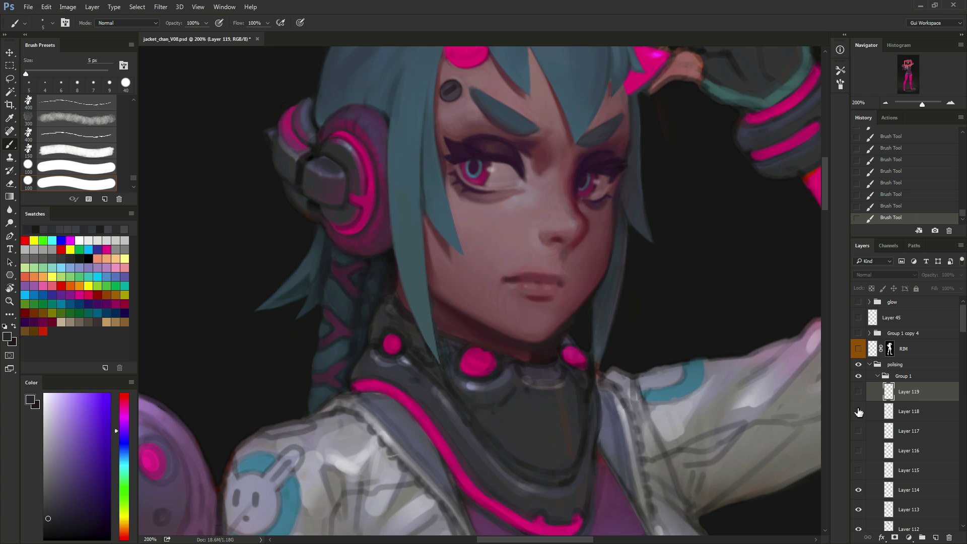
click(858, 394)
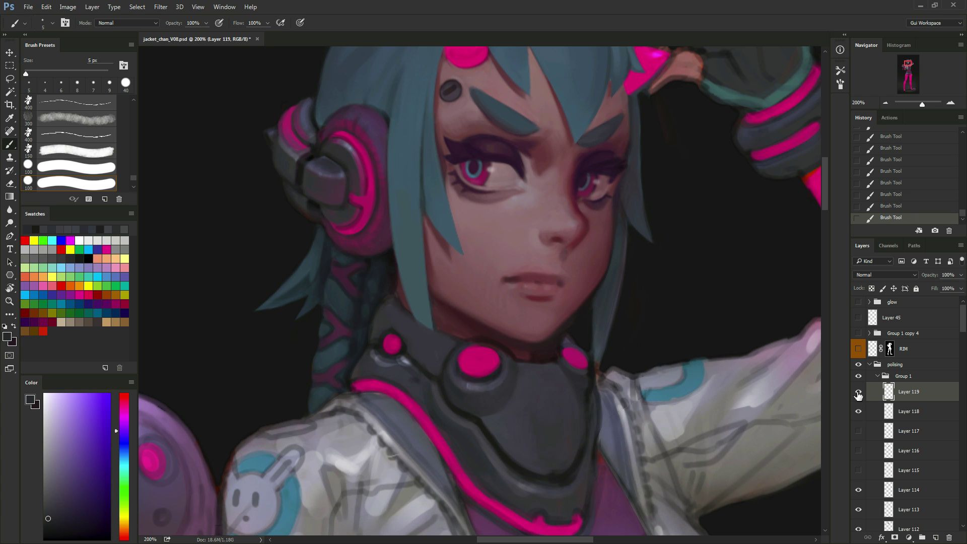
Paint over the upper diagonal seam below the large light with sampled panel greys at 5 to 8 px.
alt+click(493, 427)
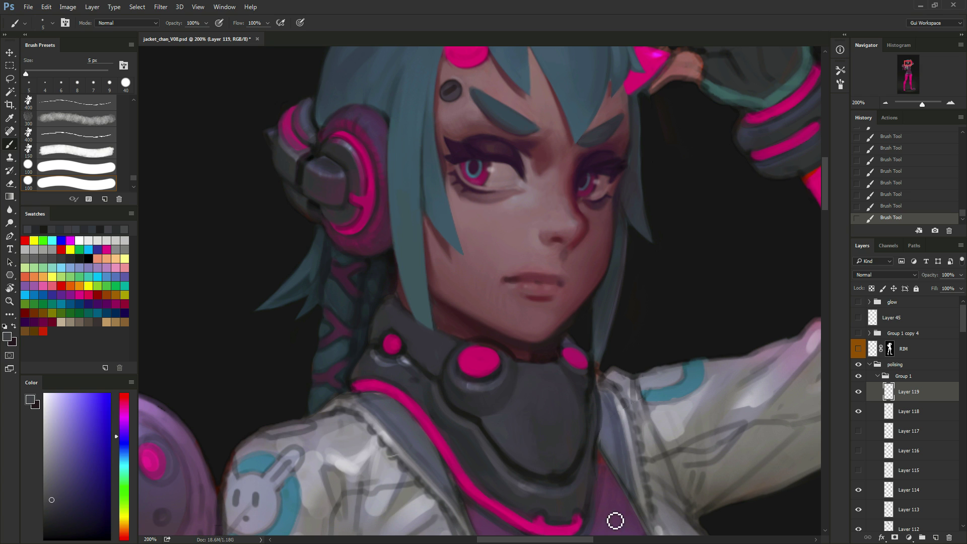
alt+click(489, 425)
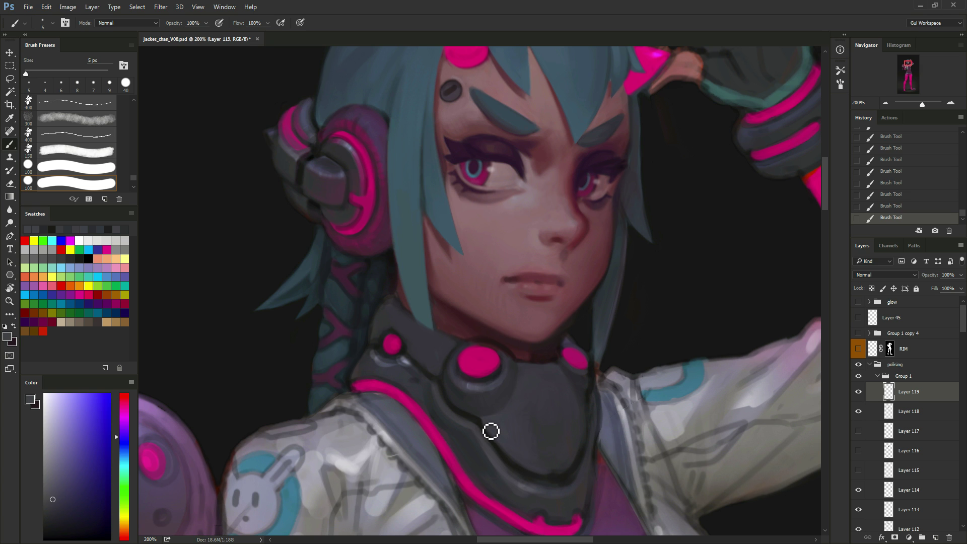
alt+click(455, 399)
key(bracketright)
key(bracketright)
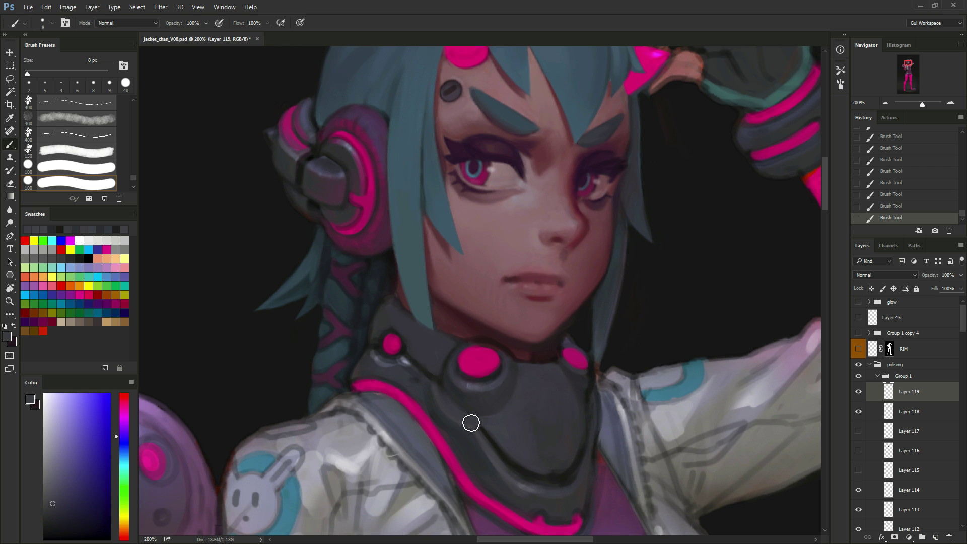
alt+click(473, 416)
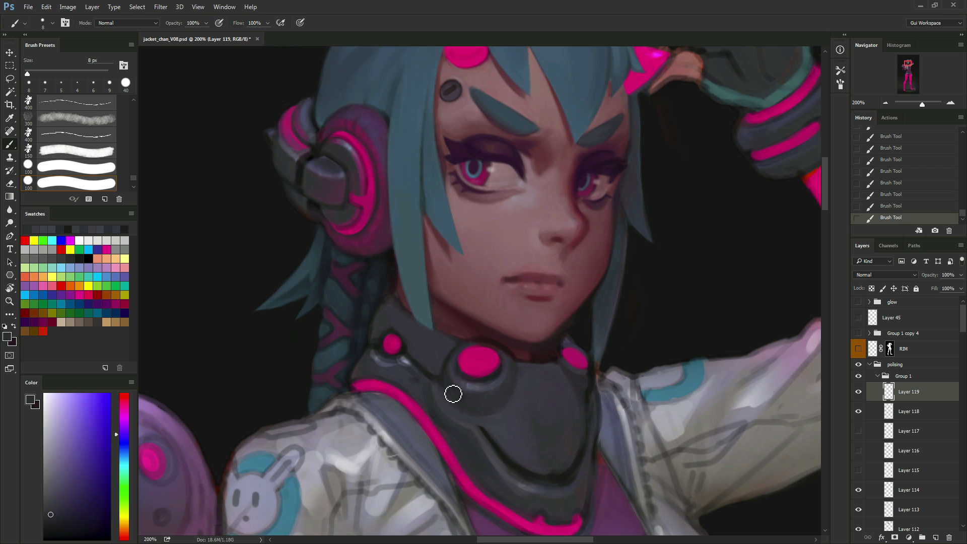
Redraw the upper seam as a curve around the large light's housing with sampled dark tones at 7 to 8 px.
drag(589, 407, 547, 308)
alt+click(450, 344)
mouse_move(427, 324)
mouse_down()
mouse_move(446, 339)
mouse_move(398, 306)
mouse_move(442, 328)
mouse_move(400, 293)
mouse_up()
alt+click(421, 308)
key(bracketleft)
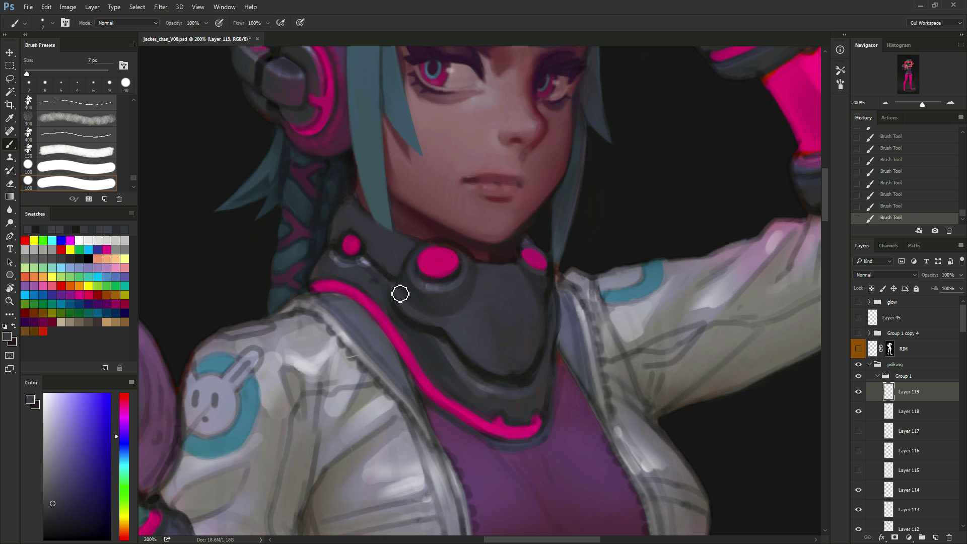
Blend the panel edges on both sides of the curved seam with sampled greys and near-black at 6 to 7 px.
alt+click(447, 340)
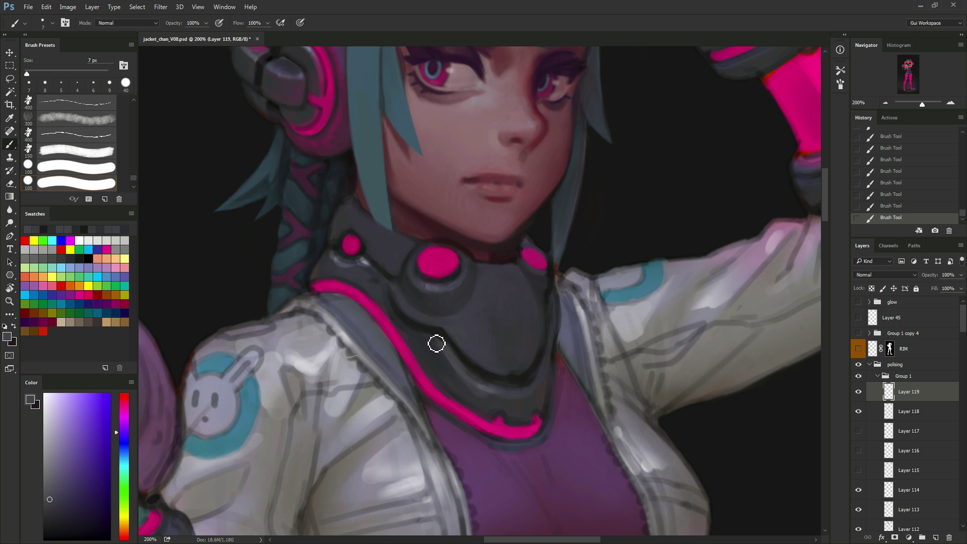
alt+click(423, 323)
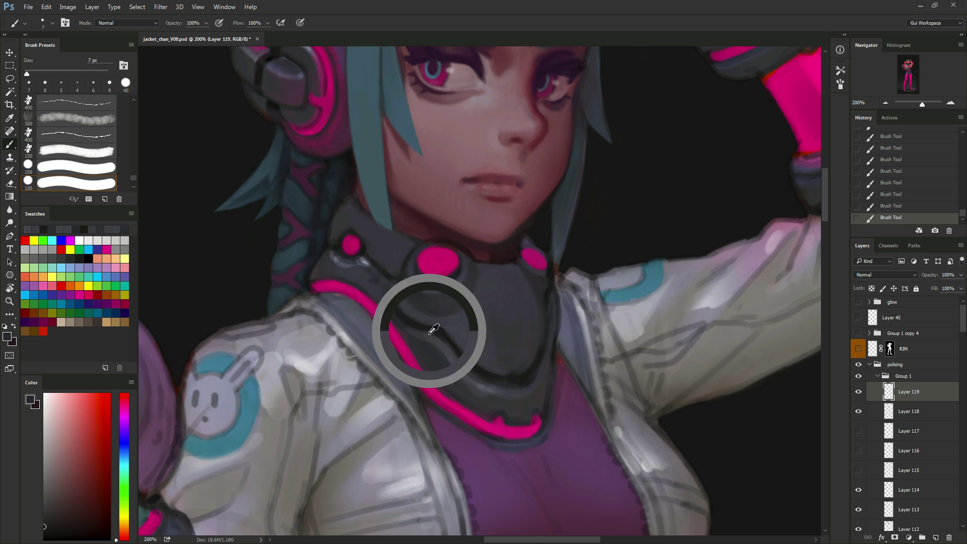
alt+click(428, 328)
key(bracketleft)
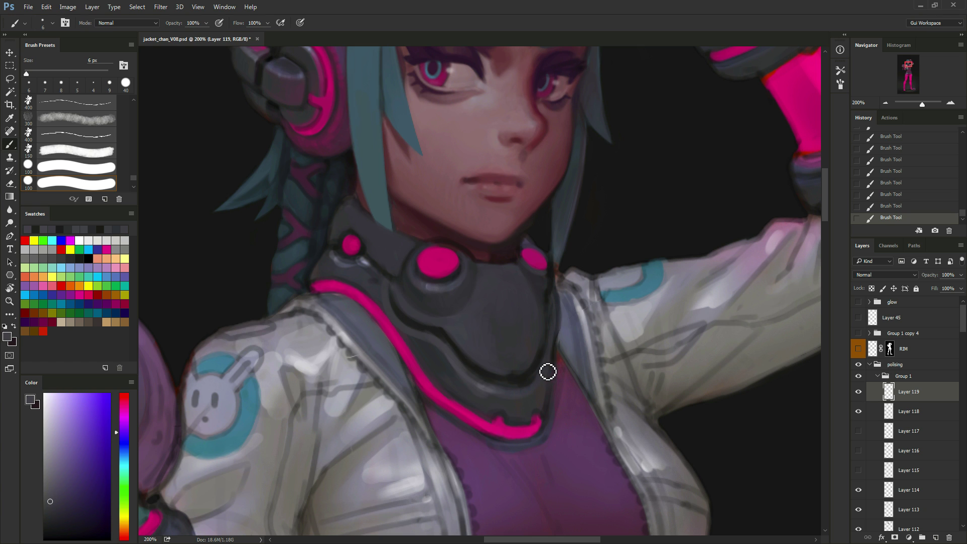
alt+click(421, 314)
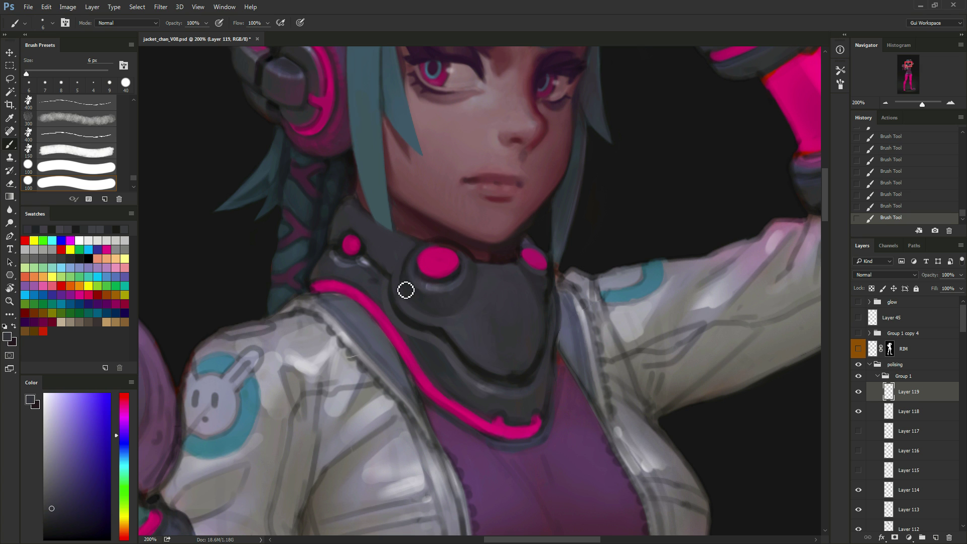
Darken the curved seam along the outer side of the large light's housing with sampled near-black at 5 px.
alt+click(406, 282)
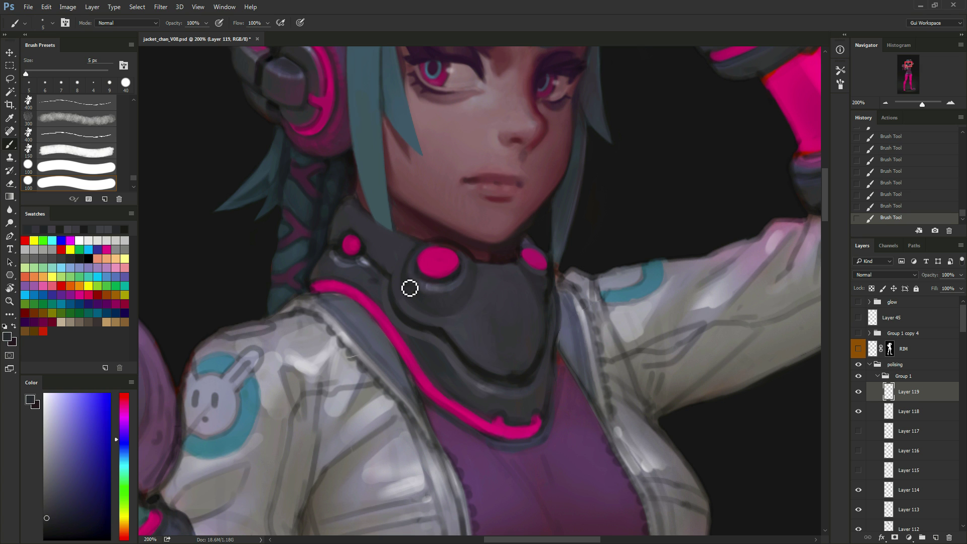
key(bracketleft)
alt+click(400, 310)
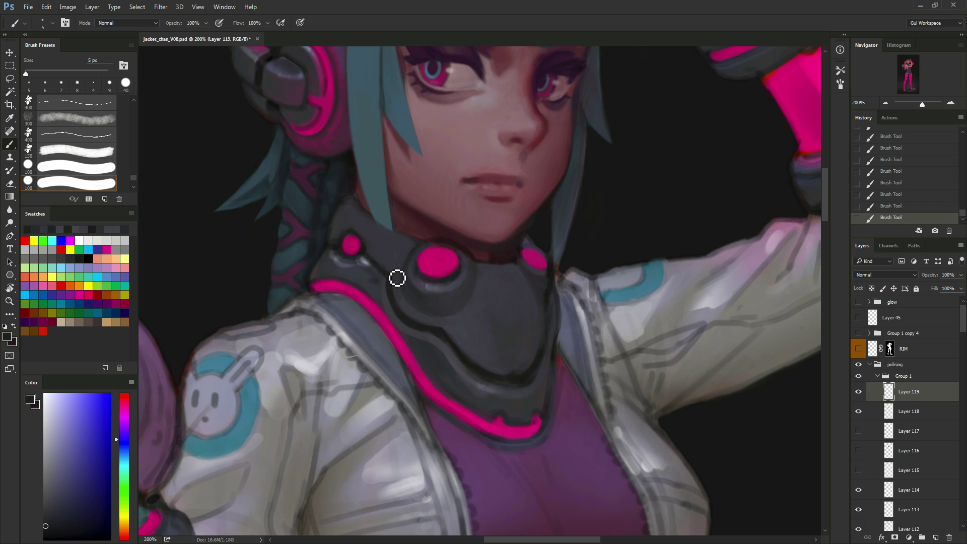
Define the seam and upper rim beside the large light with sampled near-black and dark grey at 3 to 4 px.
drag(408, 261, 475, 274)
alt+click(466, 261)
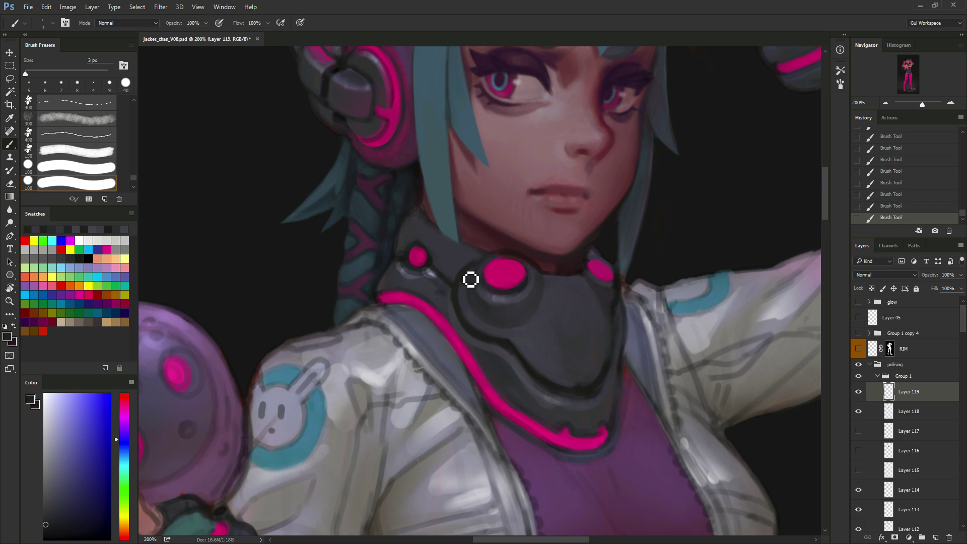
key(bracketleft)
key(bracketleft)
alt+click(476, 269)
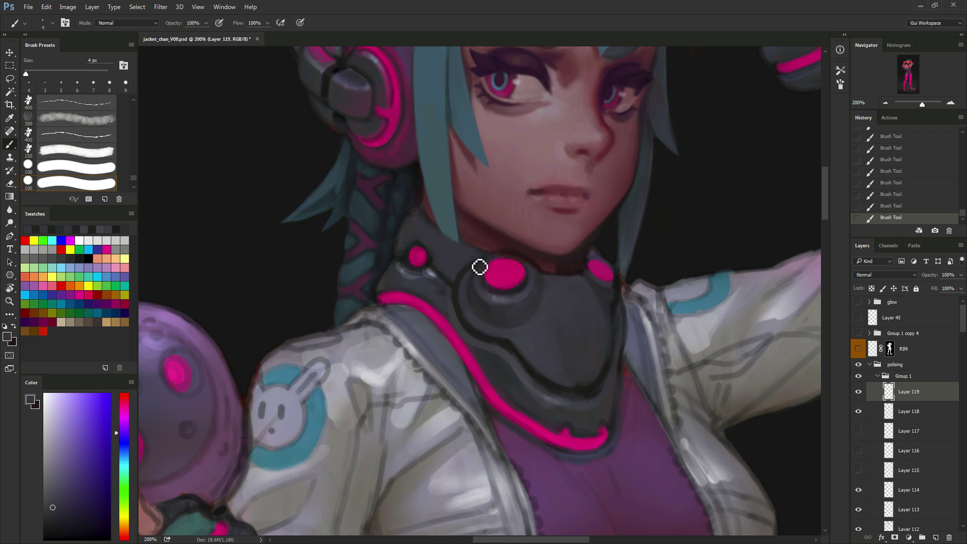
key(bracketright)
alt+click(460, 276)
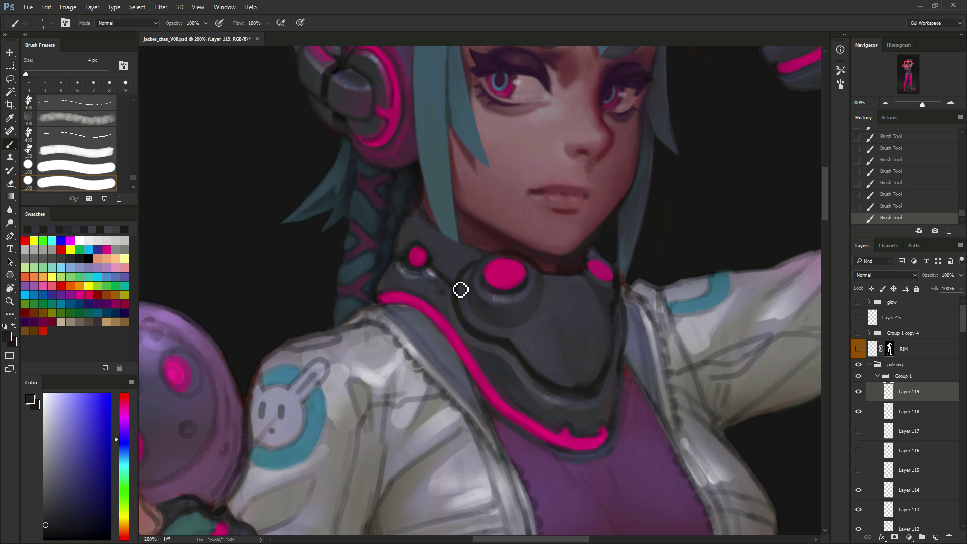
Extend the light rim from the small collar light down along the curved seam with sampled greys at 5 to 6 px.
alt+click(429, 273)
key(bracketright)
alt+click(430, 279)
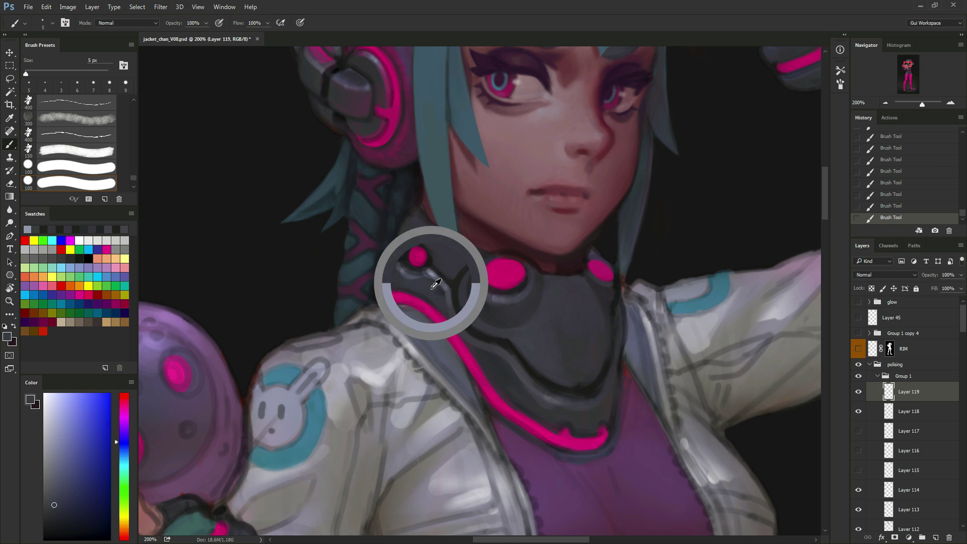
key(bracketright)
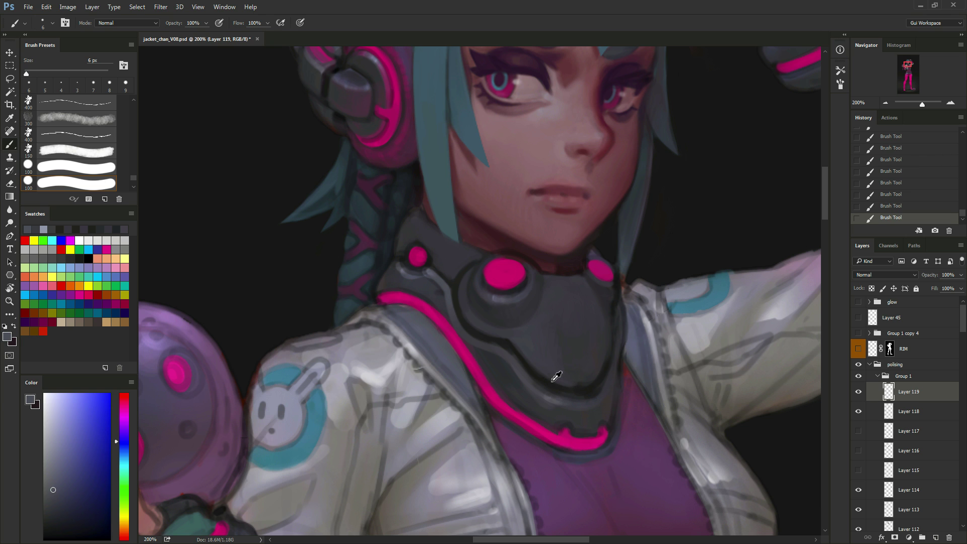
Smooth the front panel's lower edge and its seam with sampled dark greys and near-black at 5 to 6 px.
alt+click(518, 373)
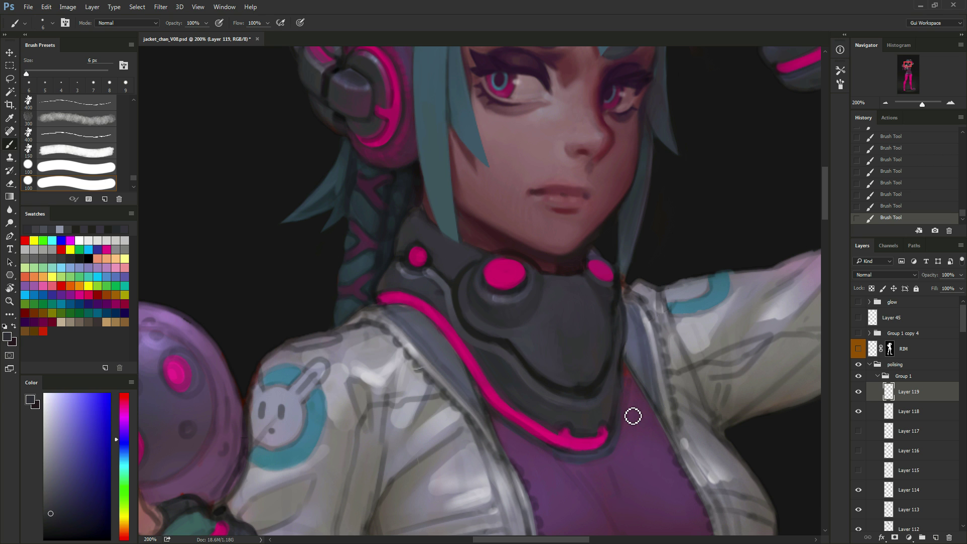
alt+click(515, 336)
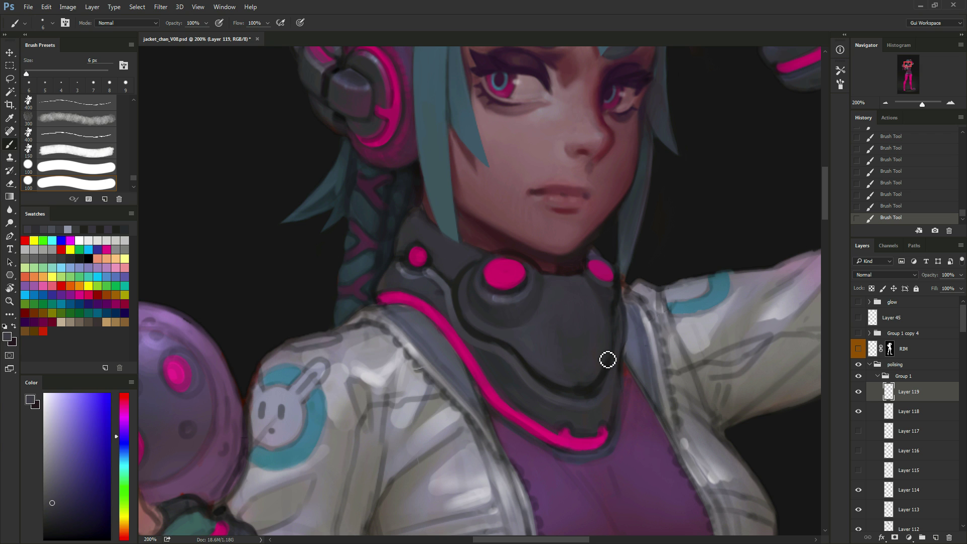
alt+click(486, 335)
key(bracketleft)
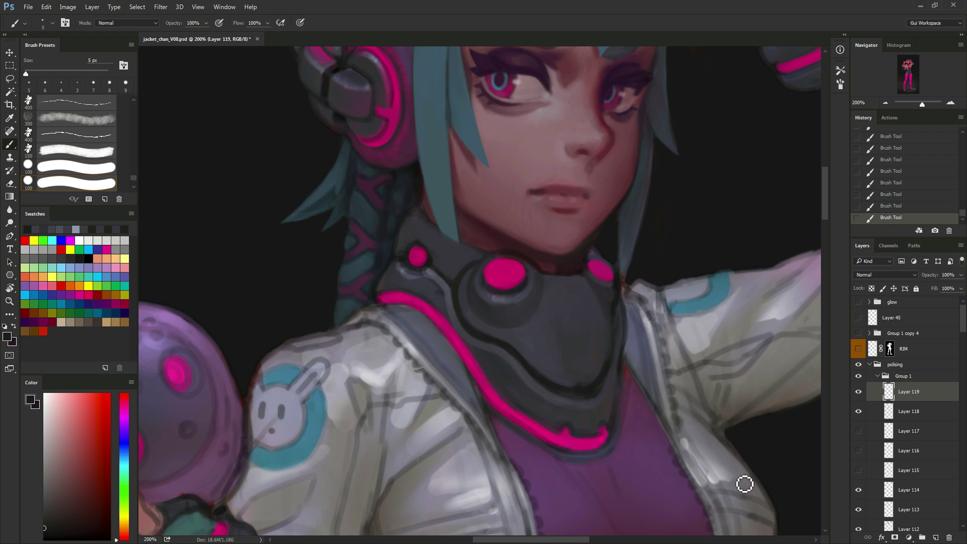
Try to trim the upper stretch of the collar's pink strip with sampled dark tones at 7 px.
mouse_move(547, 429)
mouse_down()
mouse_move(482, 416)
mouse_move(540, 428)
mouse_move(564, 462)
mouse_move(593, 407)
mouse_up()
mouse_move(439, 337)
mouse_down()
mouse_move(411, 293)
mouse_move(441, 342)
mouse_move(413, 299)
mouse_move(466, 349)
mouse_move(410, 303)
mouse_up()
key(bracketright)
key(bracketright)
drag(439, 340, 452, 354)
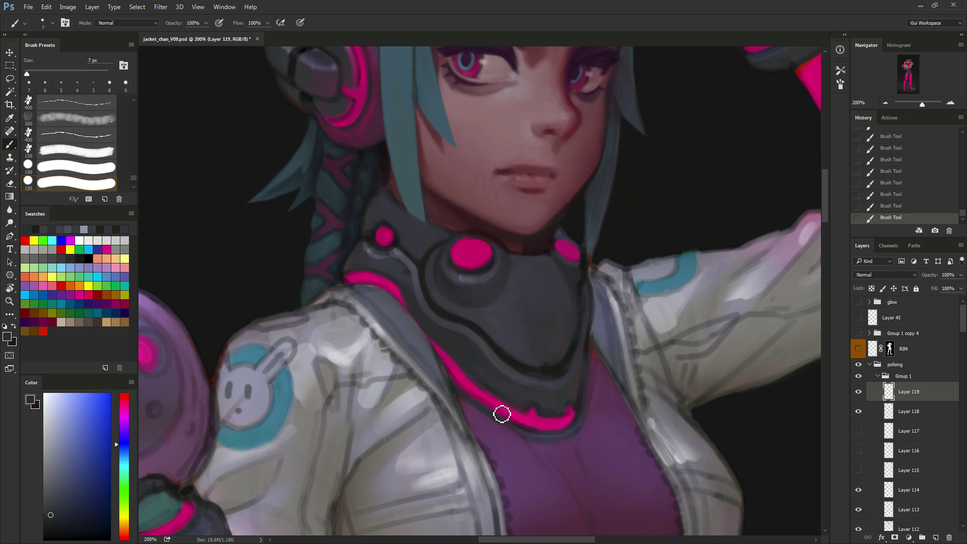
drag(596, 448, 564, 481)
alt+click(380, 316)
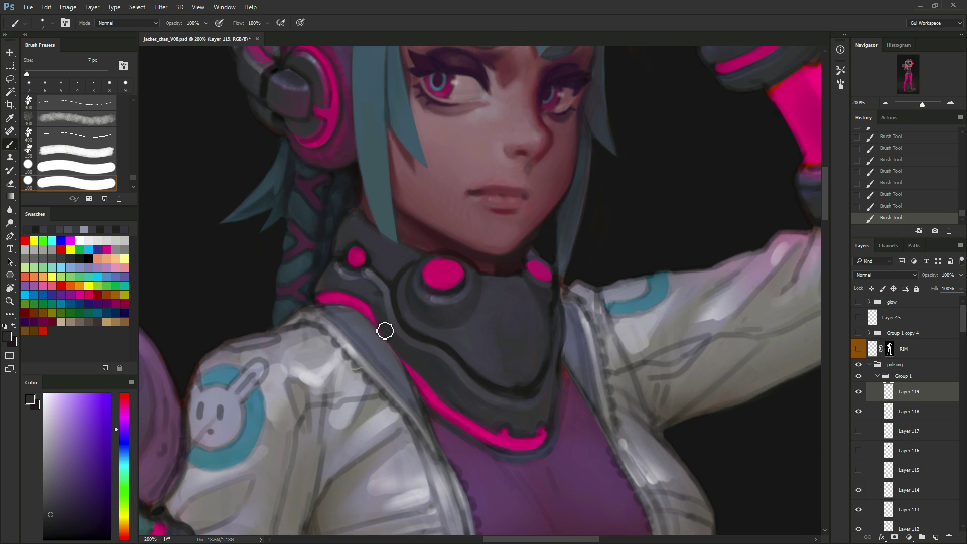
drag(383, 330, 358, 300)
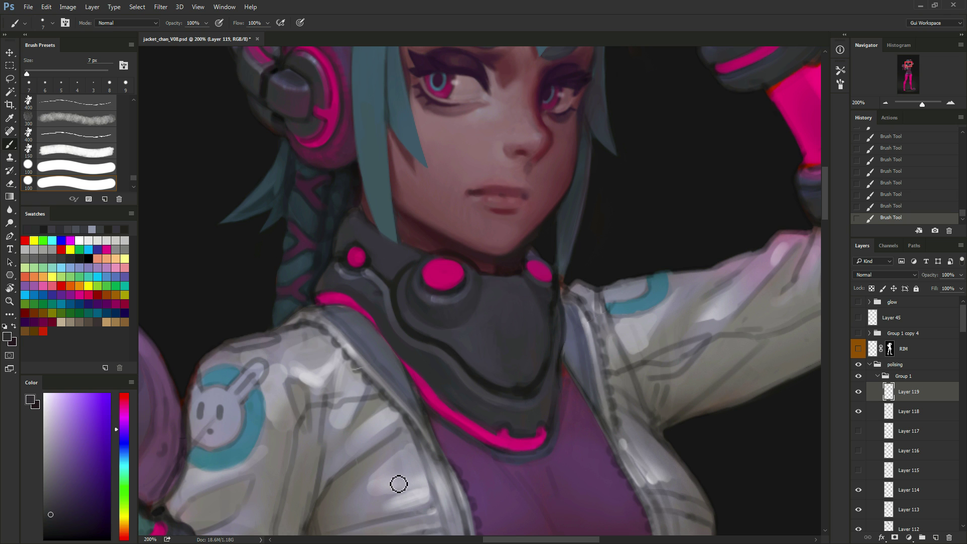
Try covering the middle stretch of the pink strip with sampled dark grey at 10 px.
alt+click(410, 356)
key(bracketright)
key(bracketright)
key(bracketright)
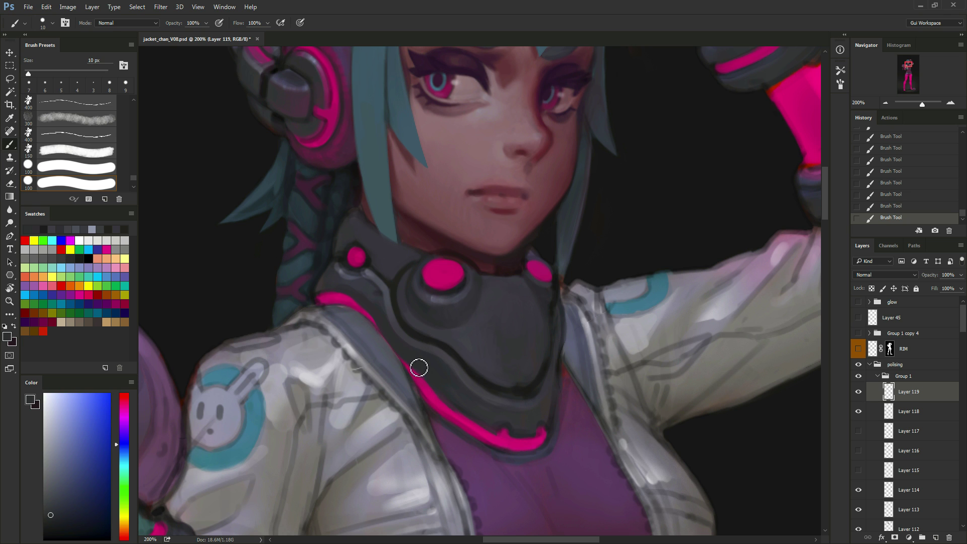
mouse_move(403, 362)
mouse_down()
mouse_move(376, 313)
mouse_move(402, 359)
mouse_move(374, 327)
mouse_move(386, 343)
mouse_move(435, 383)
mouse_move(386, 347)
mouse_move(363, 302)
mouse_up()
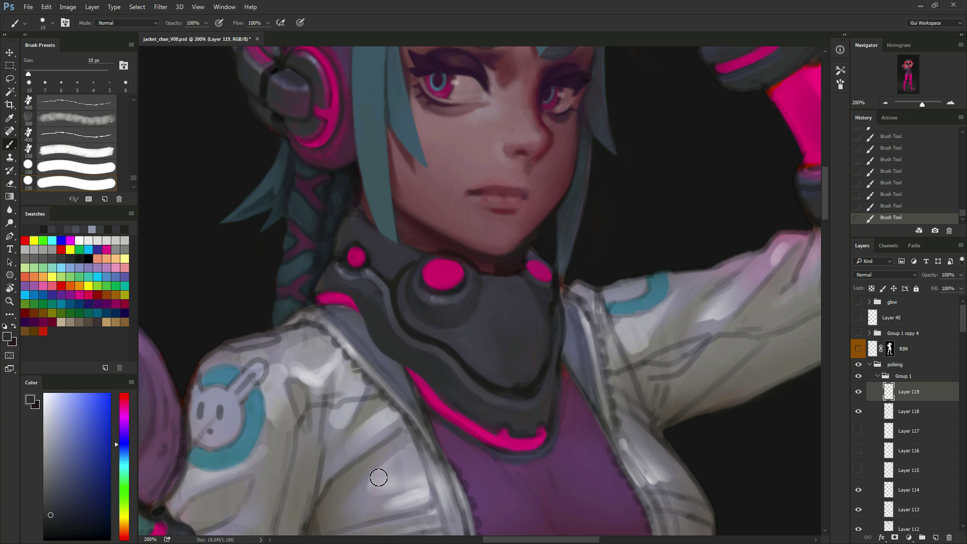
Try repainting the covered stretch of the strip as a lower bend with sampled pink at 10 px.
alt+click(424, 380)
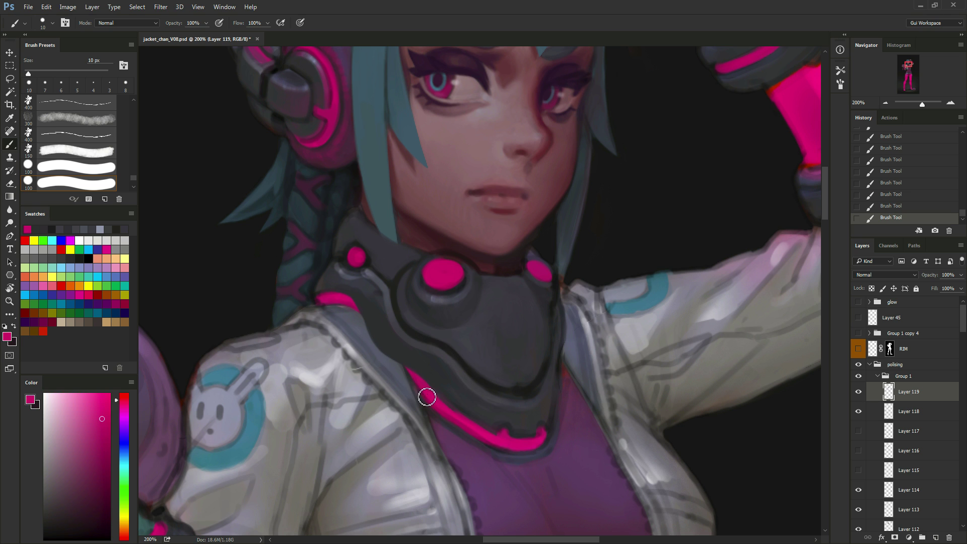
drag(425, 394, 379, 358)
drag(351, 308, 375, 352)
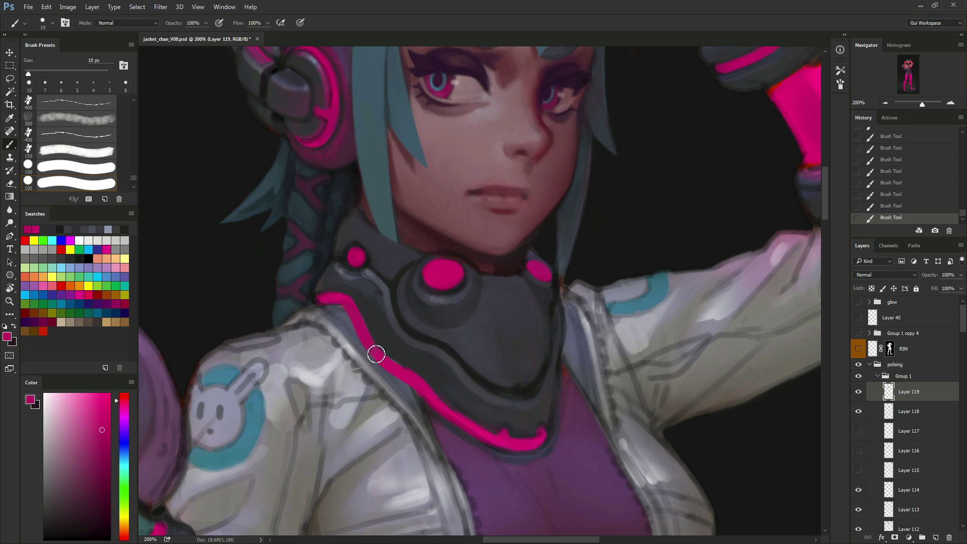
Undo the pink strip reshaping strokes, stepping back and forth through the history to compare both versions.
mouse_move(544, 481)
mouse_down()
mouse_move(575, 422)
mouse_move(540, 467)
mouse_up()
key(ctrl+alt+z)
key(ctrl+alt+z)
key(ctrl+alt+z)
key(ctrl+alt+z)
key(ctrl+alt+z)
key(ctrl+alt+z)
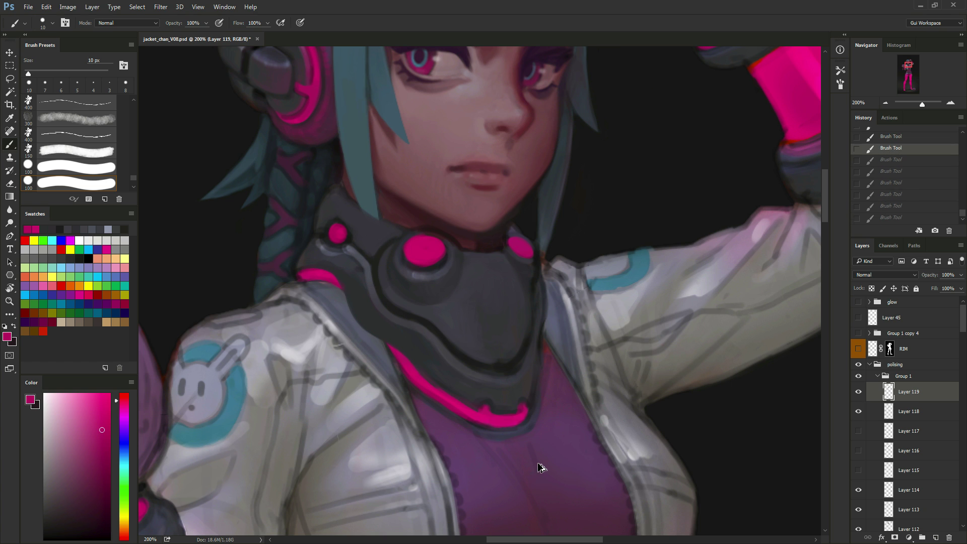
key(ctrl+alt+z)
key(ctrl+shift+z)
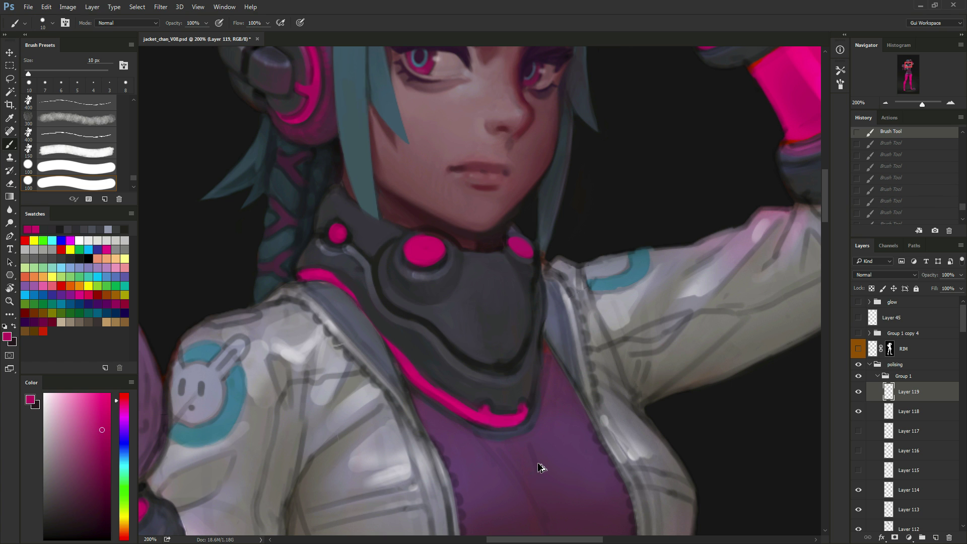
key(ctrl+shift+z)
key(ctrl+alt+z)
key(ctrl+shift+z)
key(ctrl+alt+z)
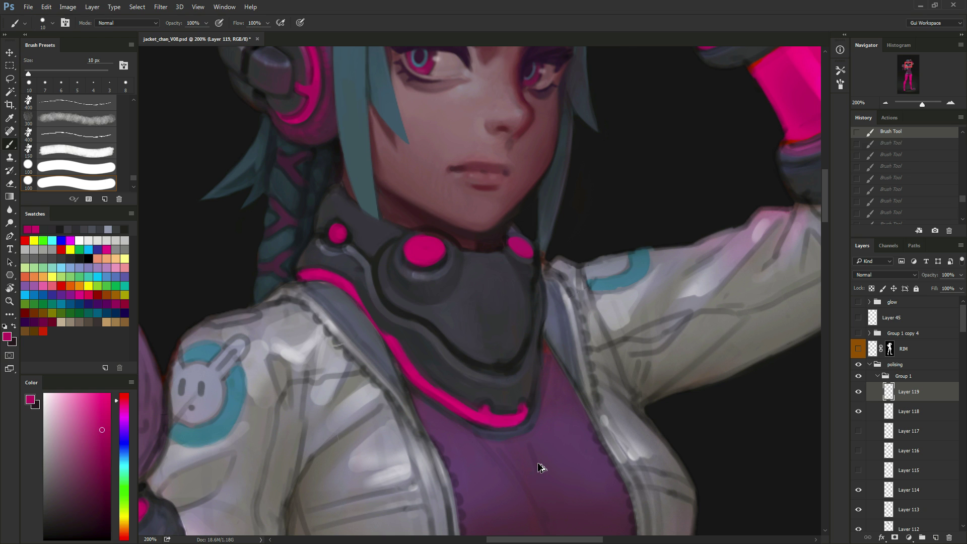
key(ctrl+shift+z)
key(ctrl+alt+z)
key(ctrl+shift+z)
key(ctrl+alt+z)
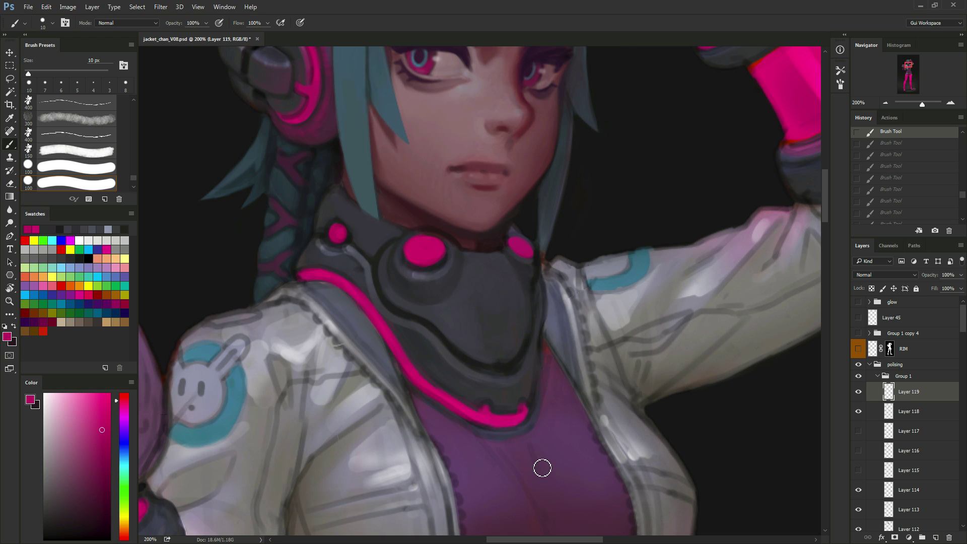
Try extending the dark collar panel over the upper pink strip with sampled dark greys at 10 to 15 px.
alt+click(350, 275)
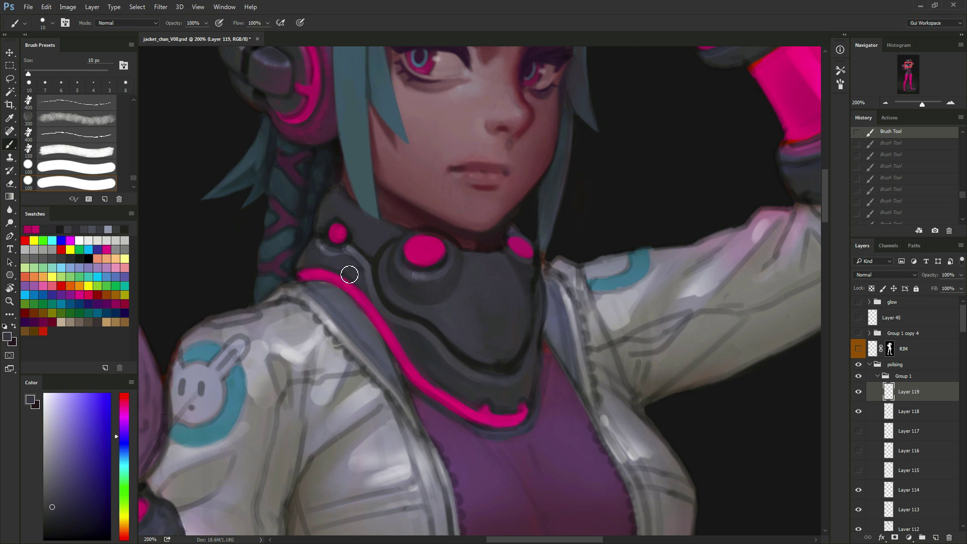
drag(352, 278, 395, 341)
drag(371, 311, 412, 365)
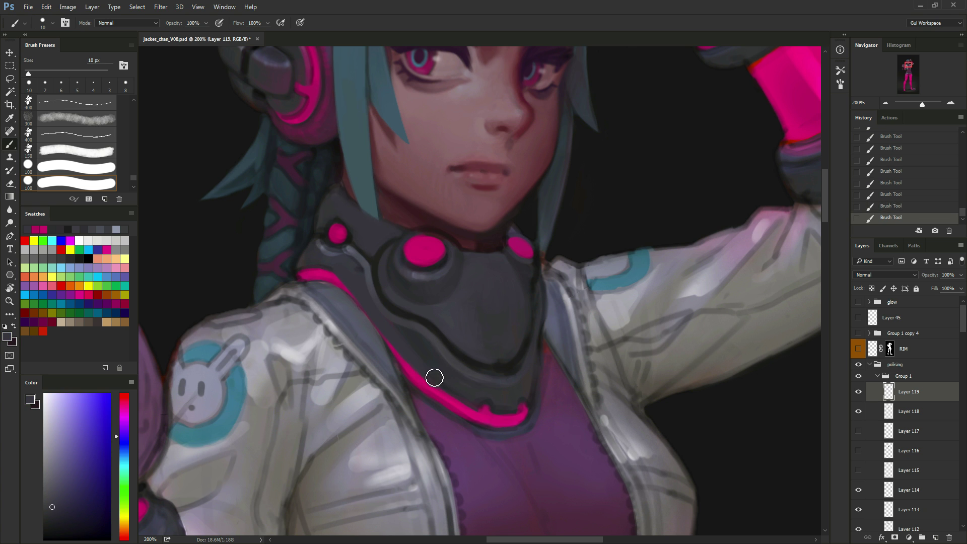
alt+click(424, 353)
key(bracketright)
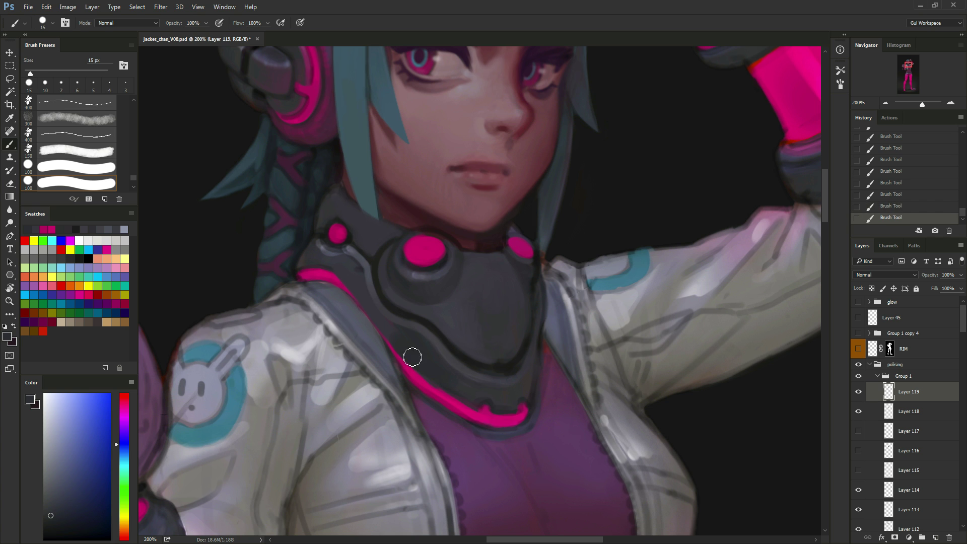
alt+click(351, 280)
key(bracketleft)
mouse_move(359, 293)
mouse_down()
mouse_move(321, 269)
mouse_move(358, 300)
mouse_move(320, 269)
mouse_move(351, 294)
mouse_up()
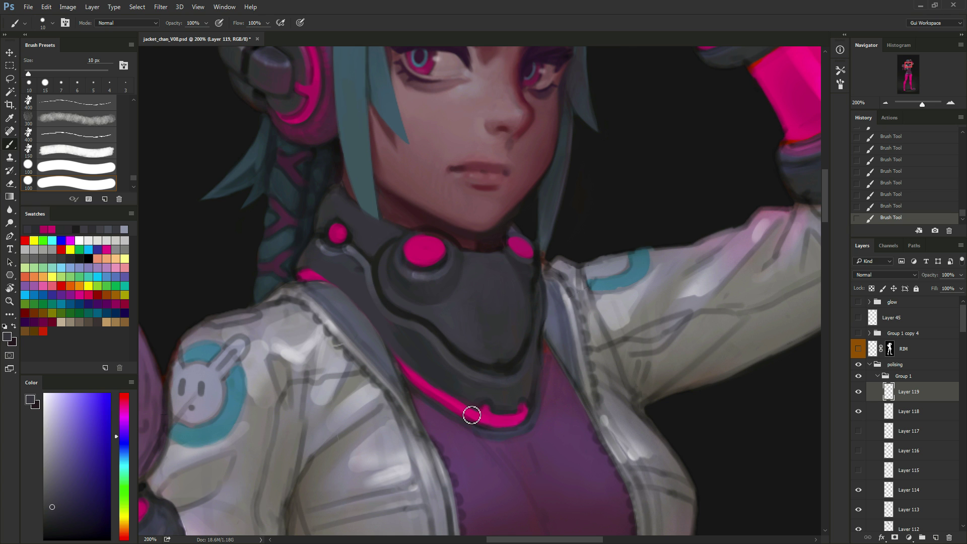
Try covering the rest of the upper pink strip with sampled dark grey at 15 to 25 px.
alt+click(413, 355)
key(bracketright)
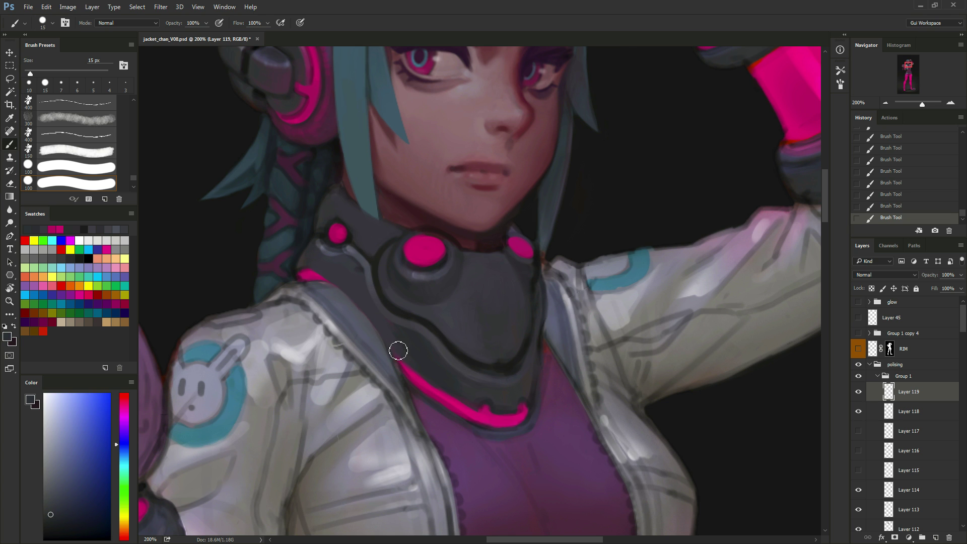
key(bracketright)
mouse_move(398, 350)
mouse_down()
mouse_move(323, 281)
mouse_move(370, 332)
mouse_up()
key(bracketright)
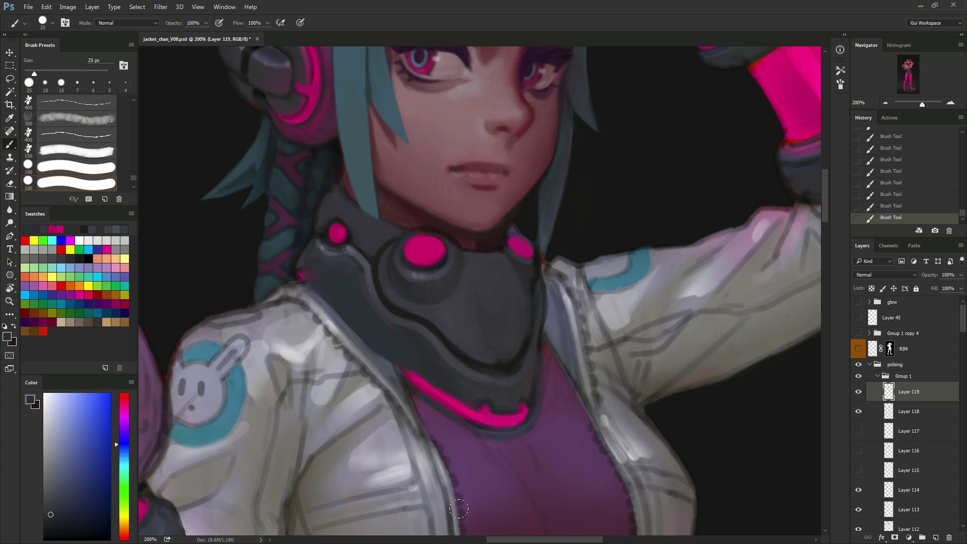
Erase the dark paint over the pink strip on Layer 119 at 45 px, toggling the layer to compare.
key(e)
click(858, 391)
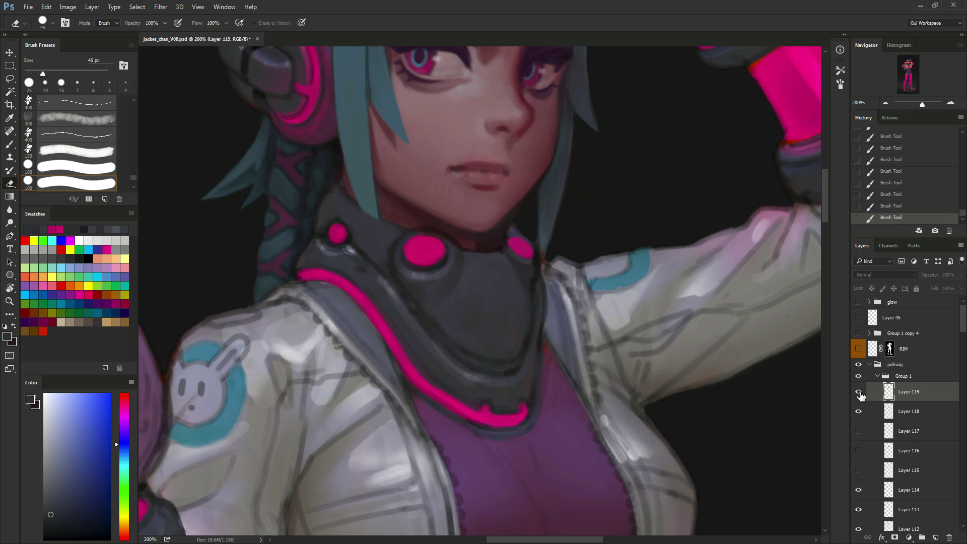
click(858, 391)
mouse_move(405, 374)
mouse_down()
mouse_move(376, 356)
mouse_move(292, 283)
mouse_move(360, 354)
mouse_move(356, 337)
mouse_move(302, 281)
mouse_move(339, 330)
mouse_up()
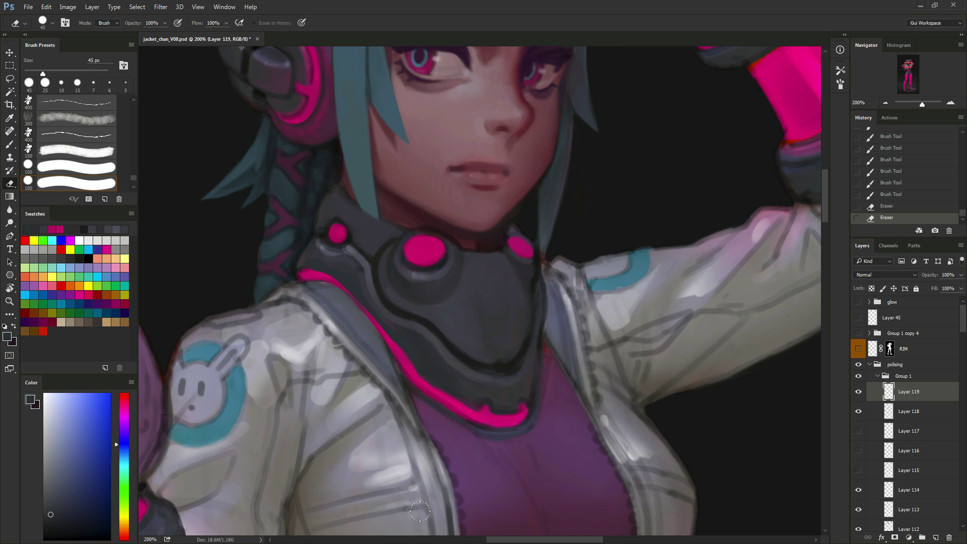
mouse_move(340, 330)
mouse_down()
mouse_move(326, 291)
mouse_move(372, 358)
mouse_move(342, 315)
mouse_up()
key(b)
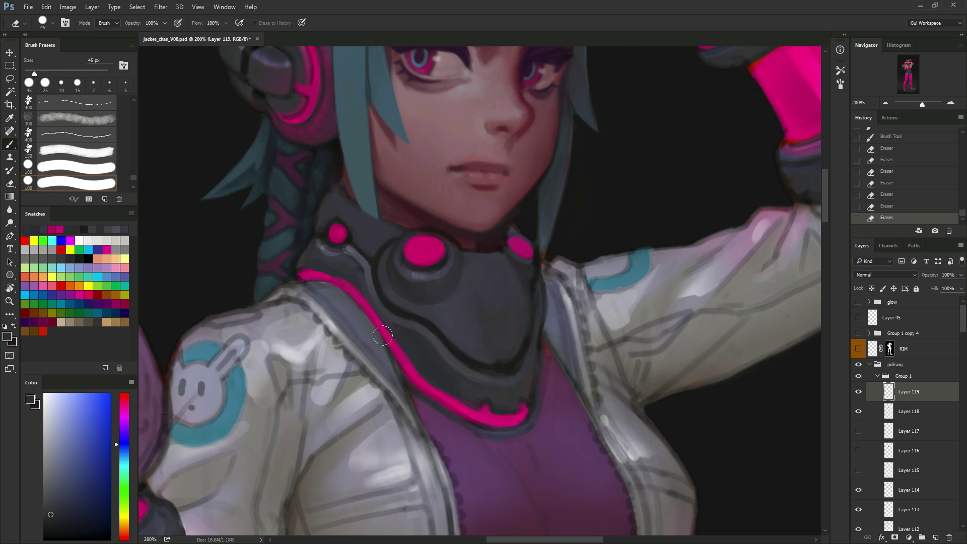
Redraw the middle of the collar's pink strip with an angular step using 8 px strokes.
alt+click(399, 334)
key(bracketleft)
key(bracketleft)
key(bracketleft)
key(bracketleft)
key(bracketleft)
key(bracketleft)
key(bracketleft)
key(bracketleft)
key(bracketleft)
key(bracketleft)
key(bracketright)
drag(381, 327, 410, 350)
mouse_move(402, 343)
mouse_down()
mouse_move(446, 397)
mouse_move(422, 384)
mouse_move(442, 409)
mouse_move(410, 369)
mouse_move(422, 399)
mouse_up()
Fill the area beneath the strip's angular step with sampled purple at 8 px, and compare with Layer 119 hidden.
alt+click(443, 419)
drag(402, 360, 418, 376)
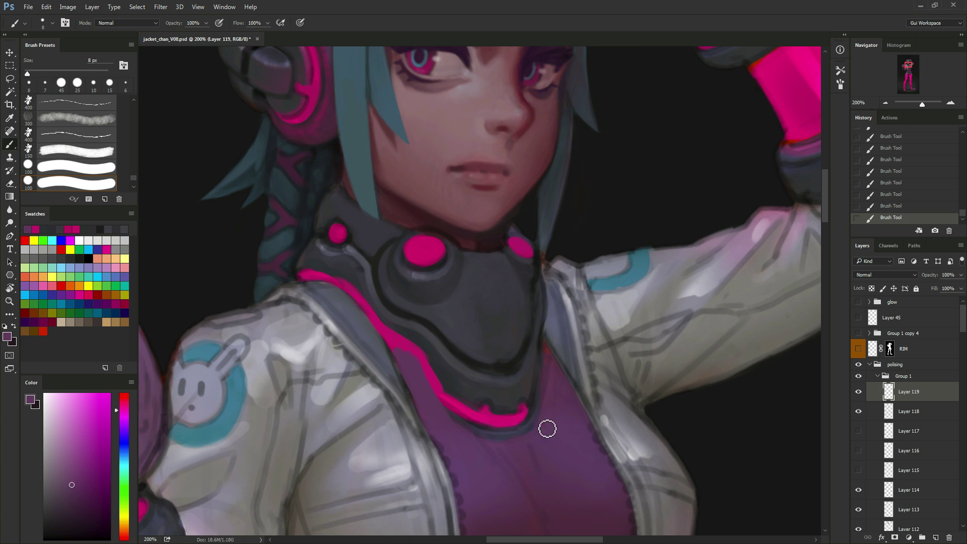
click(859, 392)
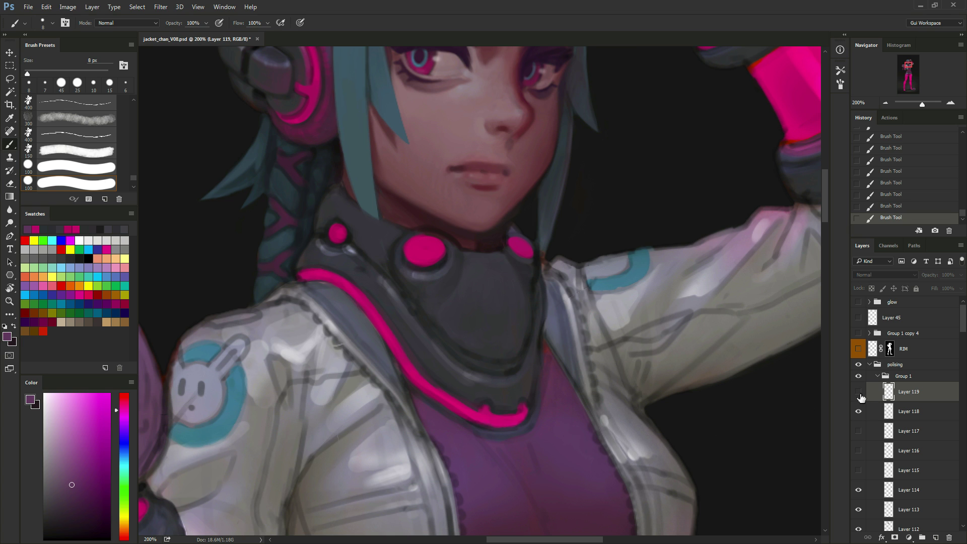
click(860, 410)
click(859, 392)
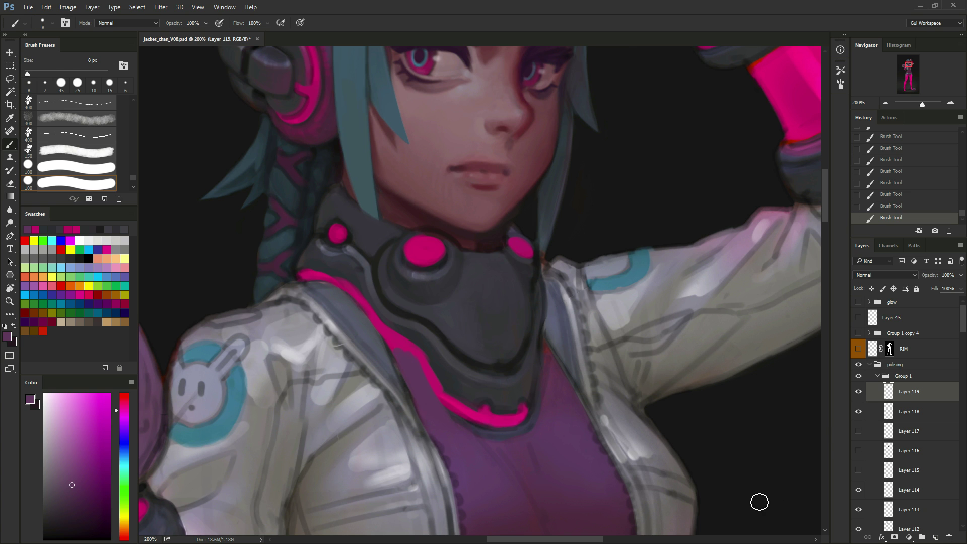
Blend the dark panel between the curved seam and the pink strip's angular step with sampled greys at 8 to 15 px.
alt+click(417, 334)
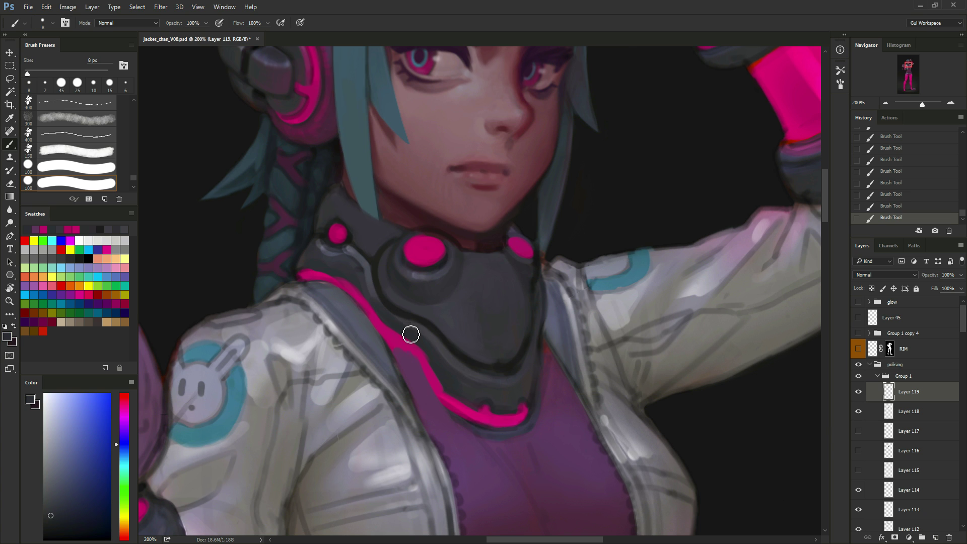
drag(399, 324, 407, 327)
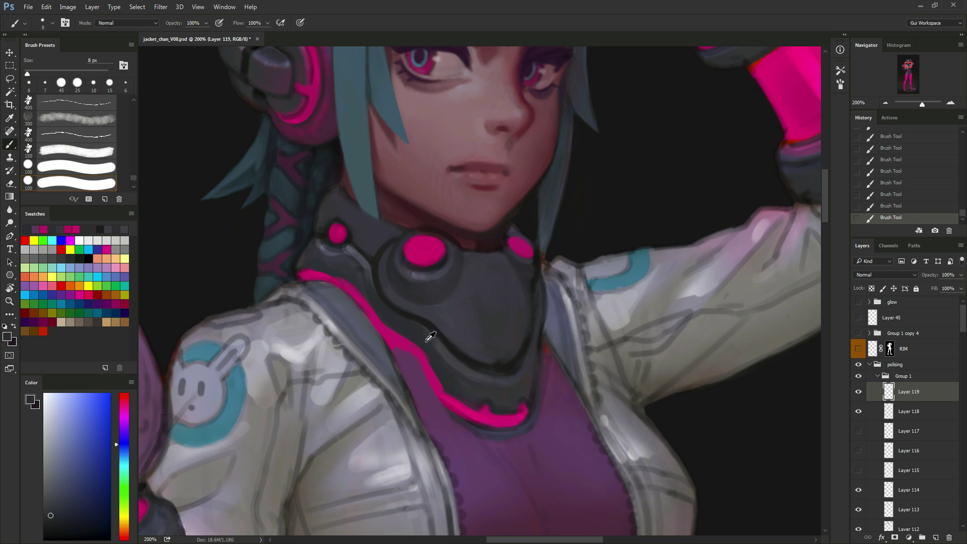
alt+click(429, 313)
key(bracketright)
key(bracketright)
alt+click(399, 305)
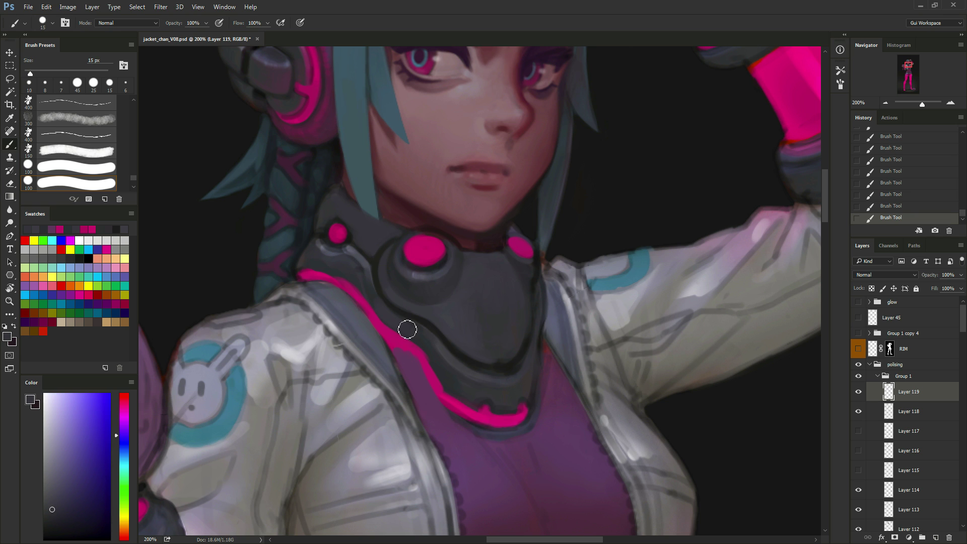
key(bracketright)
alt+click(410, 300)
key(bracketleft)
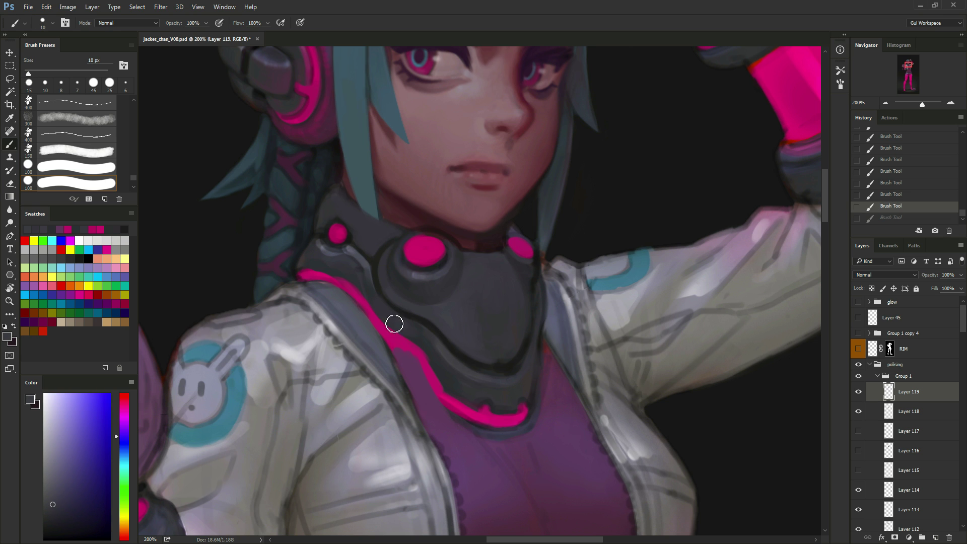
Try darkening the collar panel between the small light and the pink strip with sampled near-black at 6 to 9 px.
alt+click(391, 307)
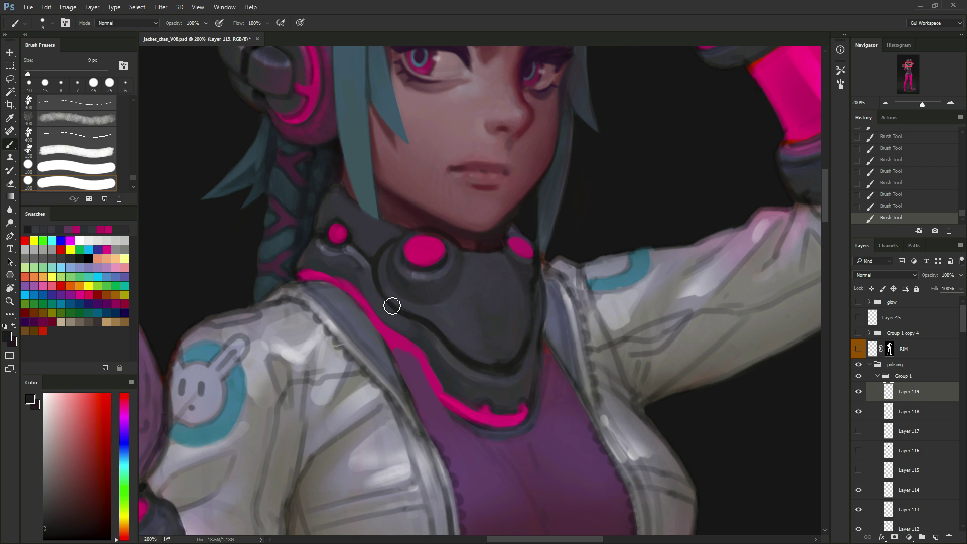
key(bracketleft)
key(bracketleft)
key(bracketleft)
key(bracketleft)
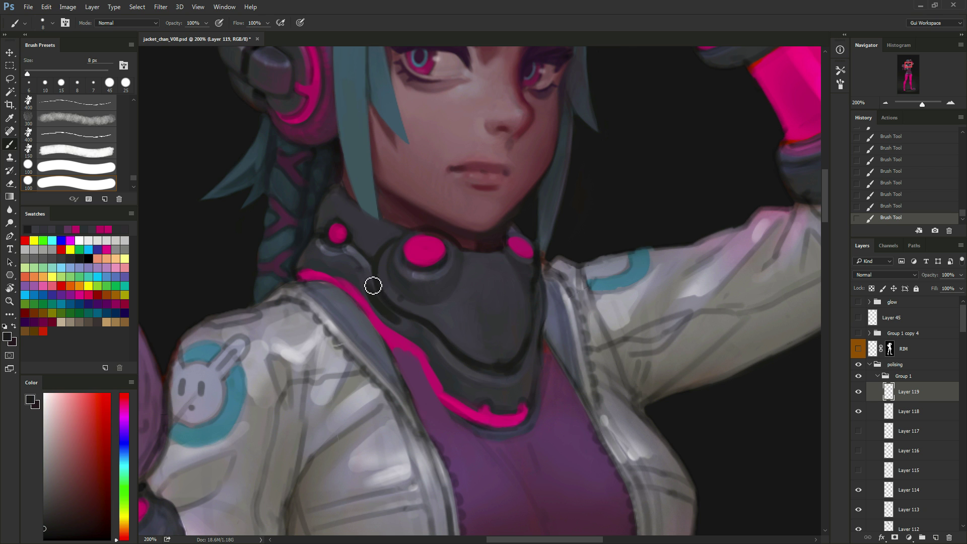
key(ctrl+alt+z)
key(ctrl+alt+z)
Paint out the pale streak between the collar's small light and the curved seam with sampled dark grey at 9 to 15 px.
key(bracketright)
key(bracketright)
alt+click(394, 297)
key(bracketright)
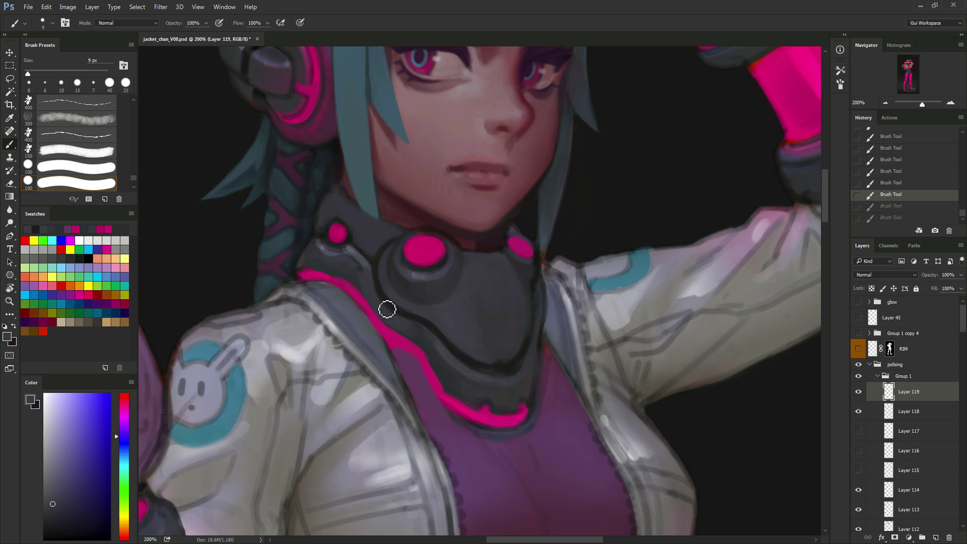
drag(386, 309, 394, 323)
drag(368, 268, 360, 258)
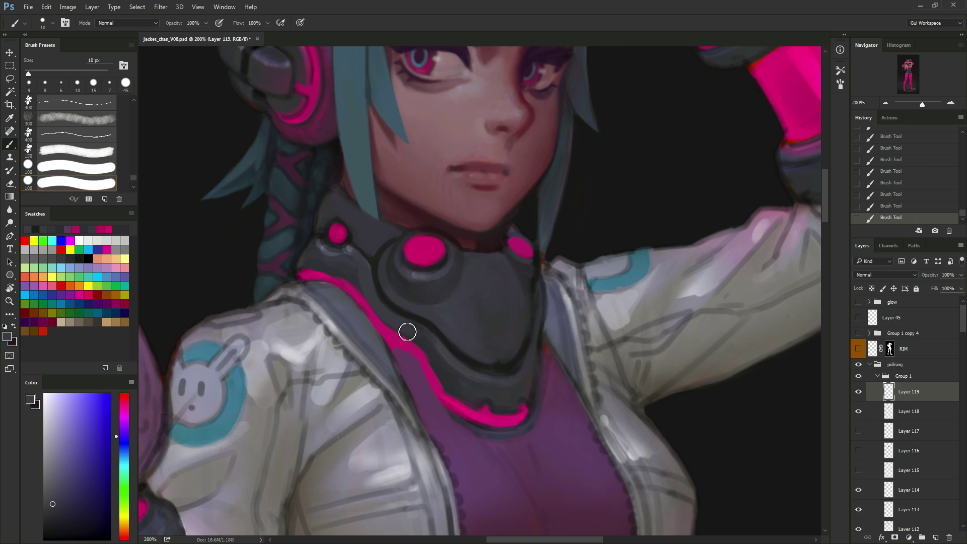
key(bracketright)
key(bracketright)
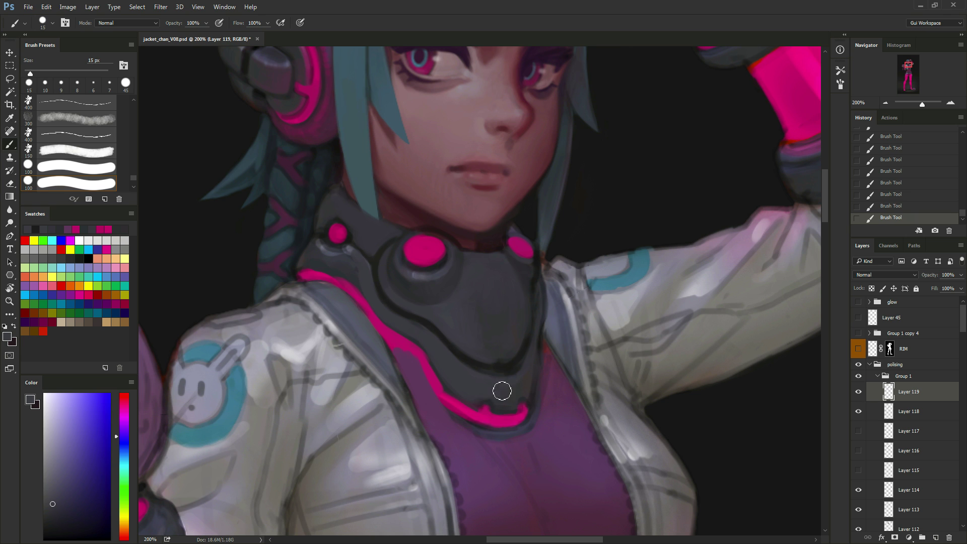
Smooth the collar panel beneath the curved seam with sampled greys at 10 to 20 px.
alt+click(500, 351)
key(bracketleft)
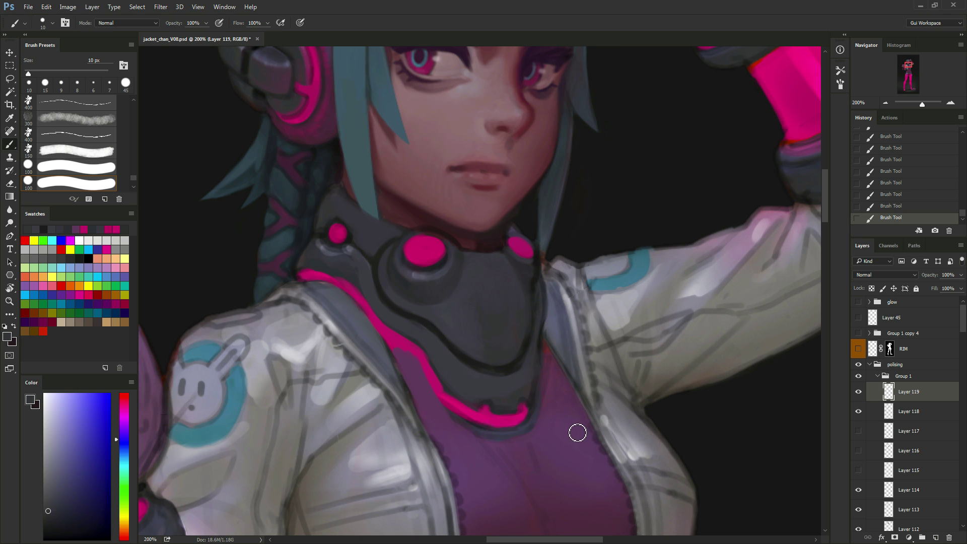
alt+click(431, 304)
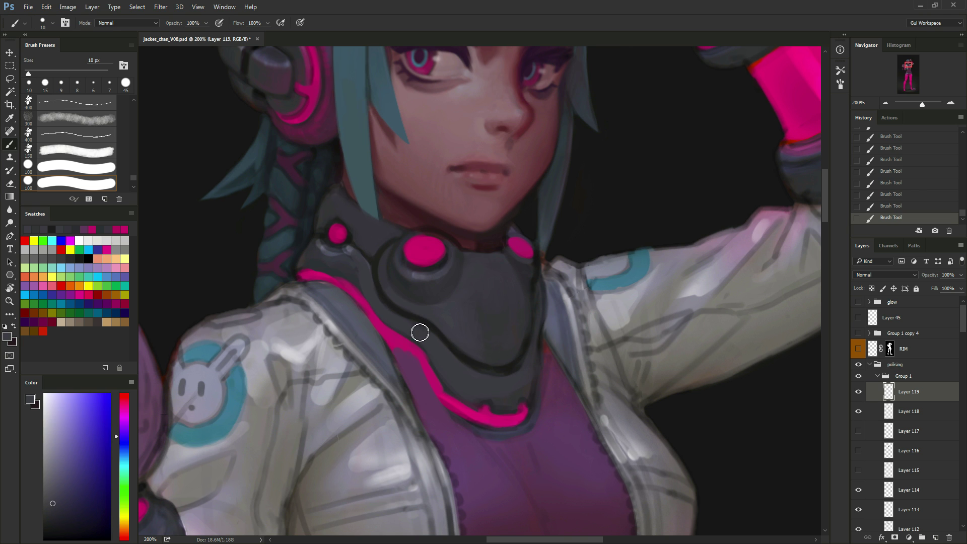
alt+click(371, 280)
key(bracketright)
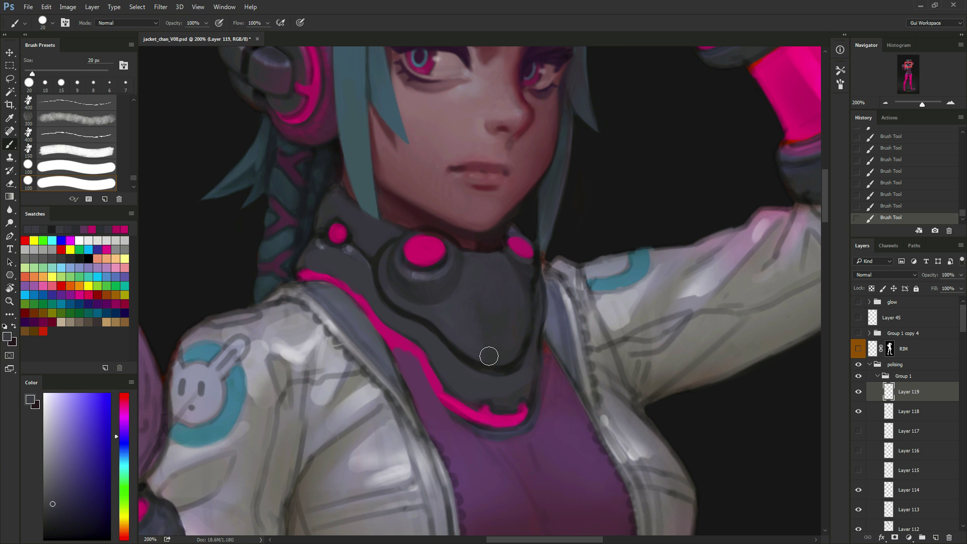
key(bracketleft)
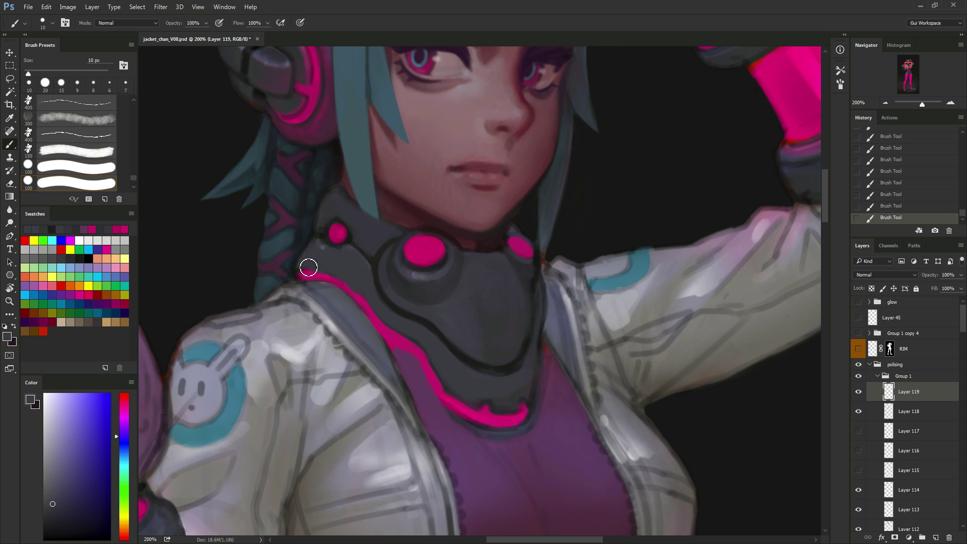
Cover the pink strip's angular step with grey, redraw it as a smooth curve in sampled pink at 9 px, and compare with Layer 119 hidden.
drag(308, 268, 300, 273)
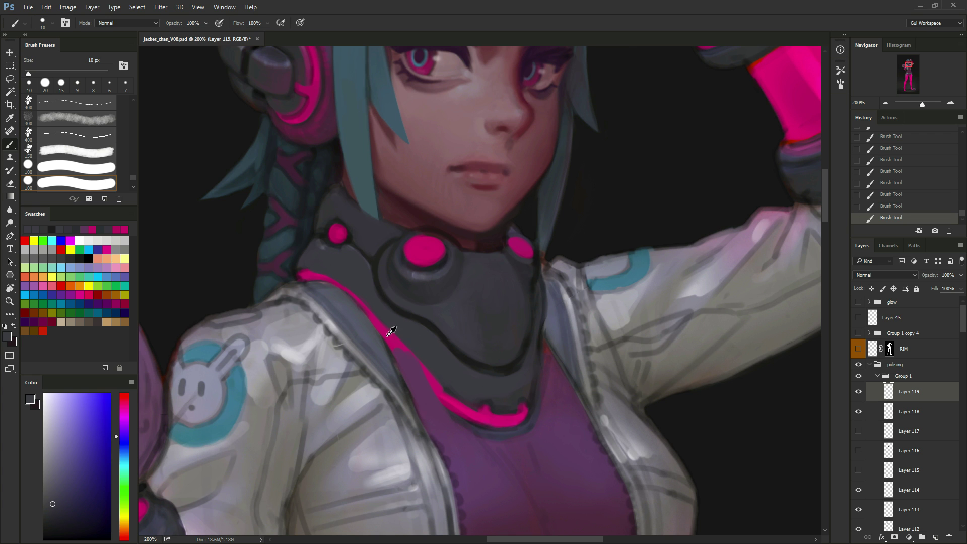
alt+click(403, 339)
key(bracketleft)
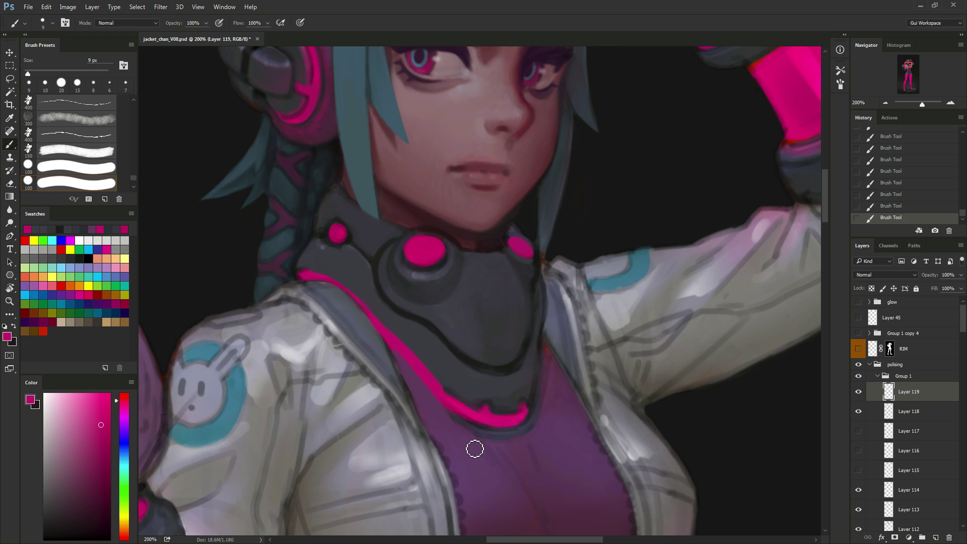
click(860, 395)
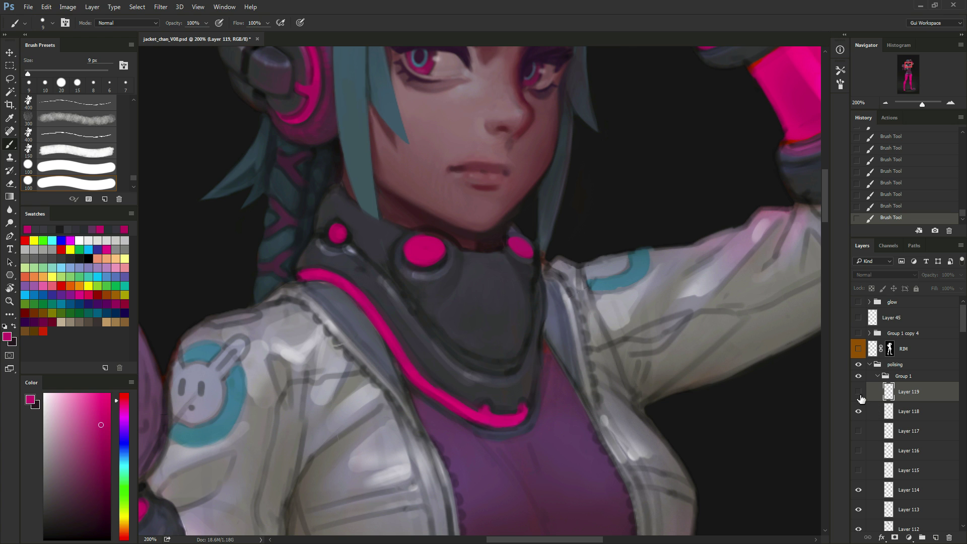
click(859, 396)
Even out the curved strip's thickness with sampled grey at 9 px and sampled pink at 7 to 8 px.
alt+click(386, 318)
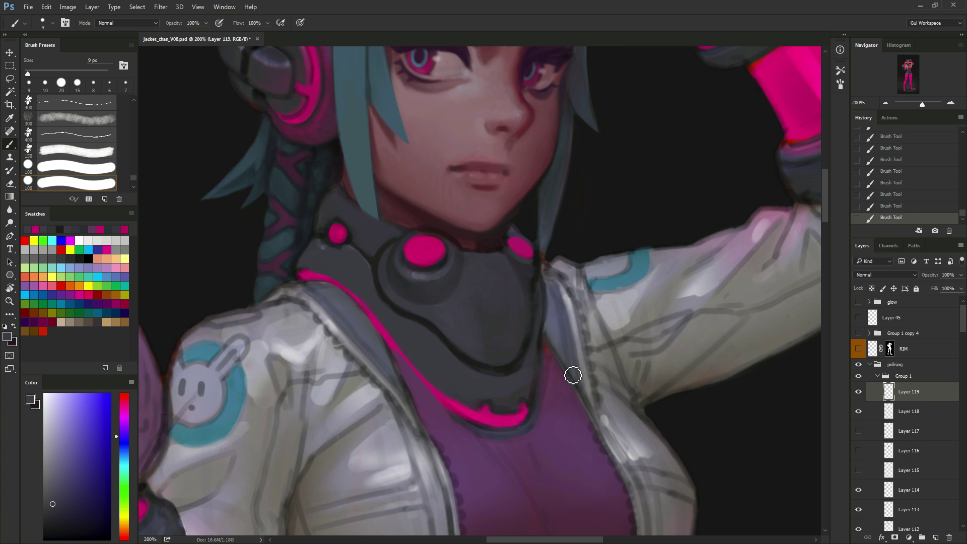
alt+click(473, 419)
key(bracketleft)
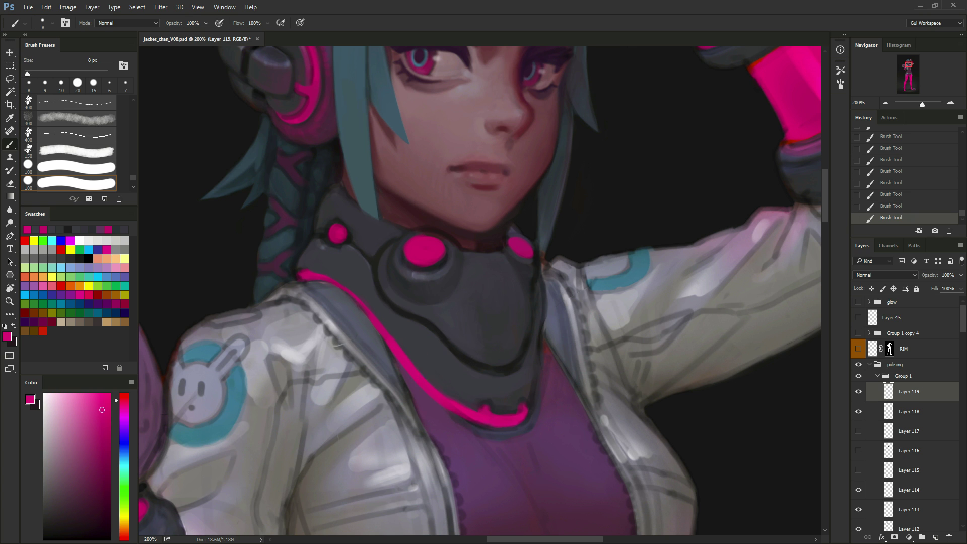
key(bracketleft)
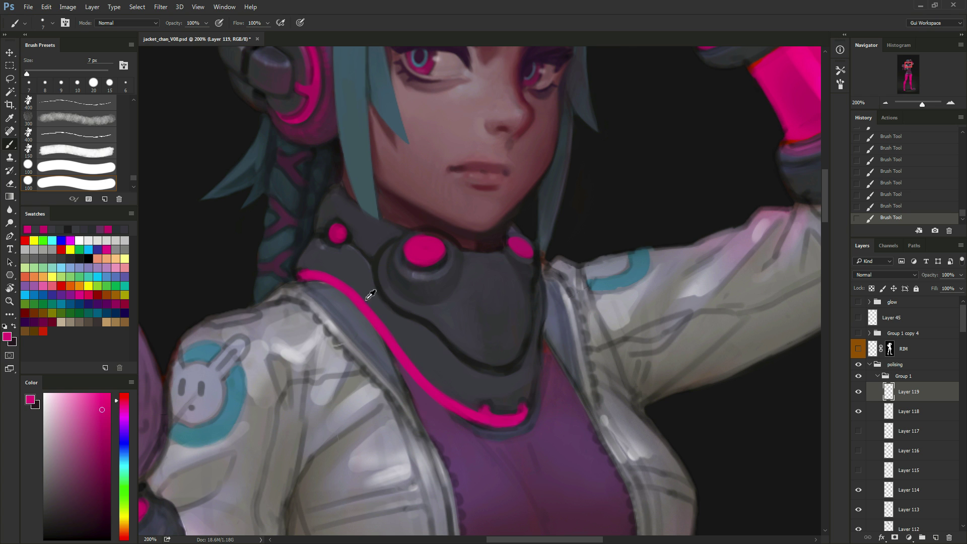
alt+click(406, 348)
key(ctrl+alt+z)
key(ctrl+alt+z)
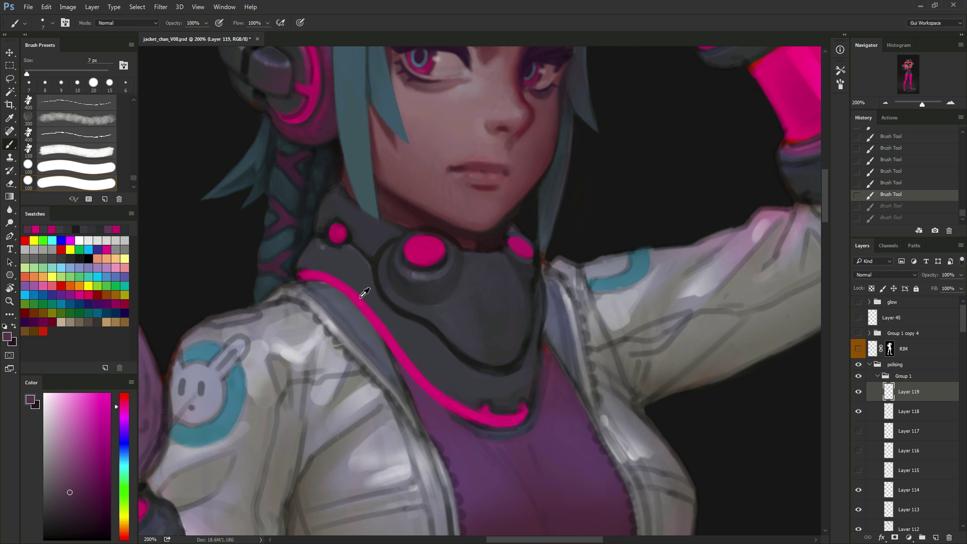
alt+click(384, 332)
drag(384, 332, 362, 303)
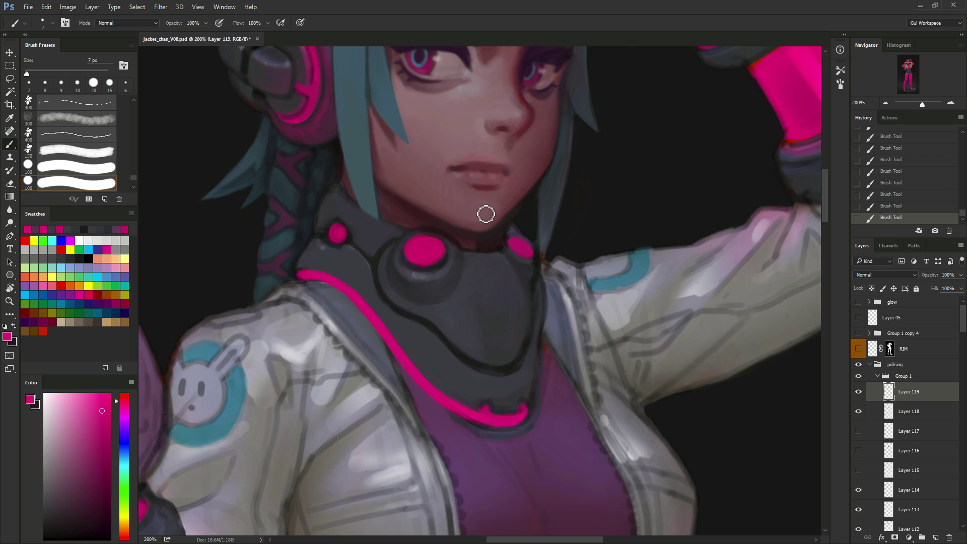
Reshape the pink strip's upper end beside the braid with sampled near-black and pink at 5 px.
key(bracketleft)
key(bracketleft)
alt+click(306, 261)
alt+click(298, 264)
key(bracketleft)
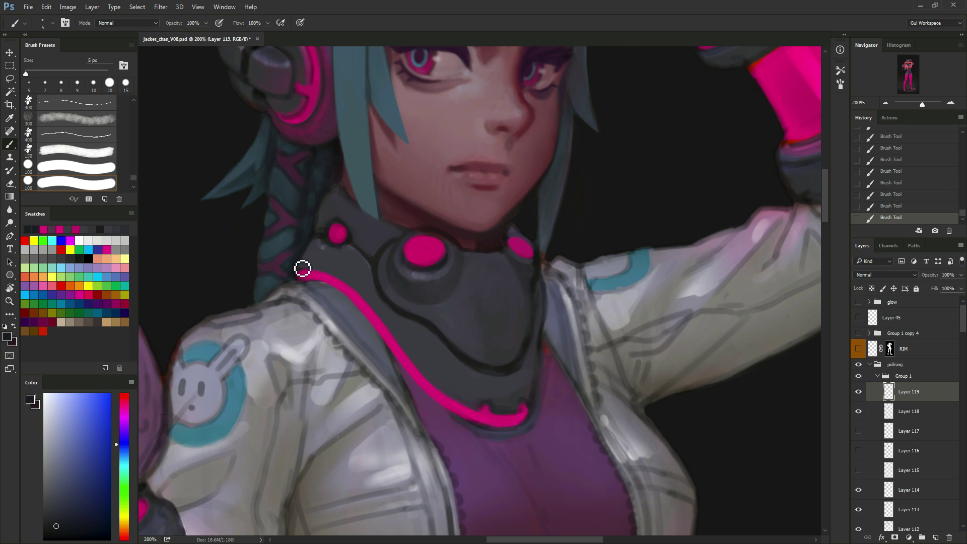
alt+click(308, 276)
drag(315, 271, 297, 278)
alt+click(314, 279)
key(bracketright)
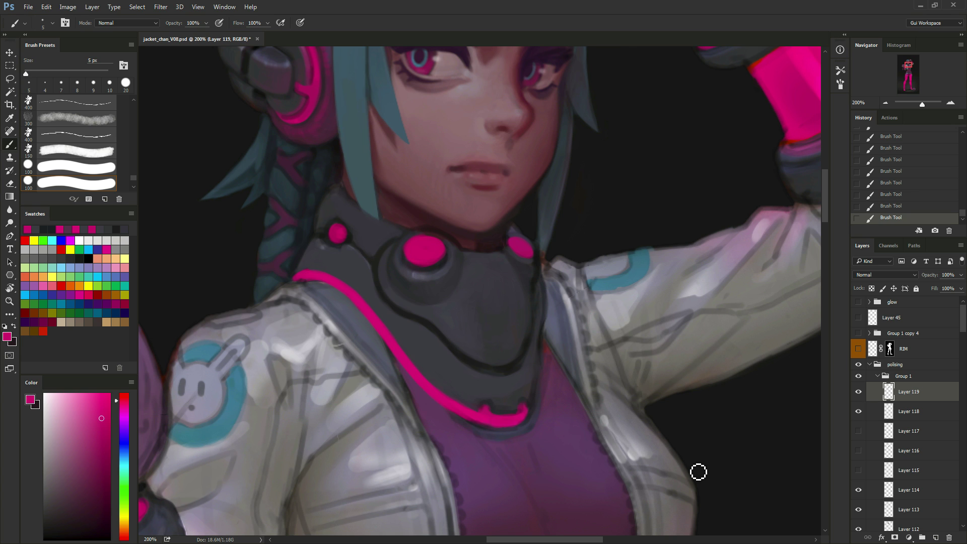
Draw a dark seam from the small round light to the curved seam and redefine the light's outline with sampled colours at 5 to 6 px.
alt+click(356, 254)
alt+click(360, 254)
drag(351, 246, 376, 270)
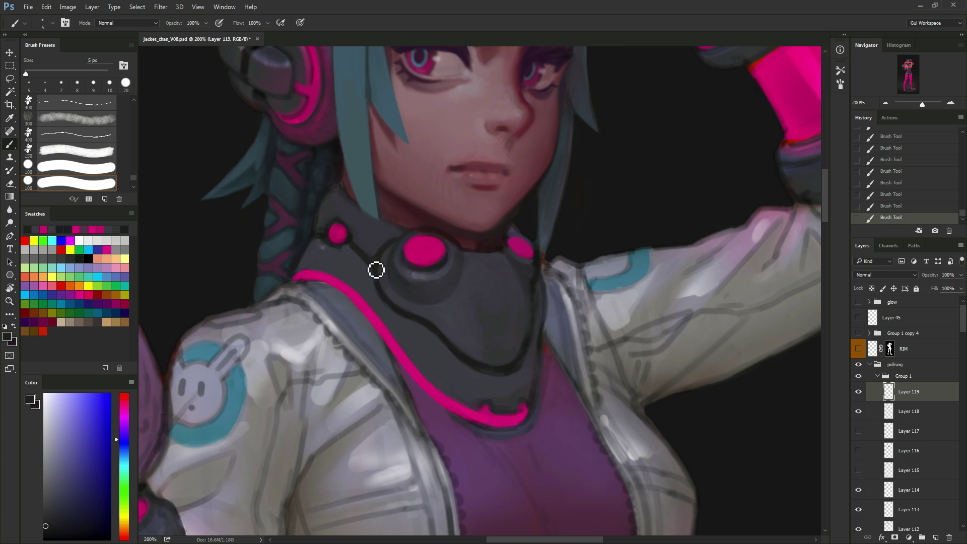
alt+click(340, 242)
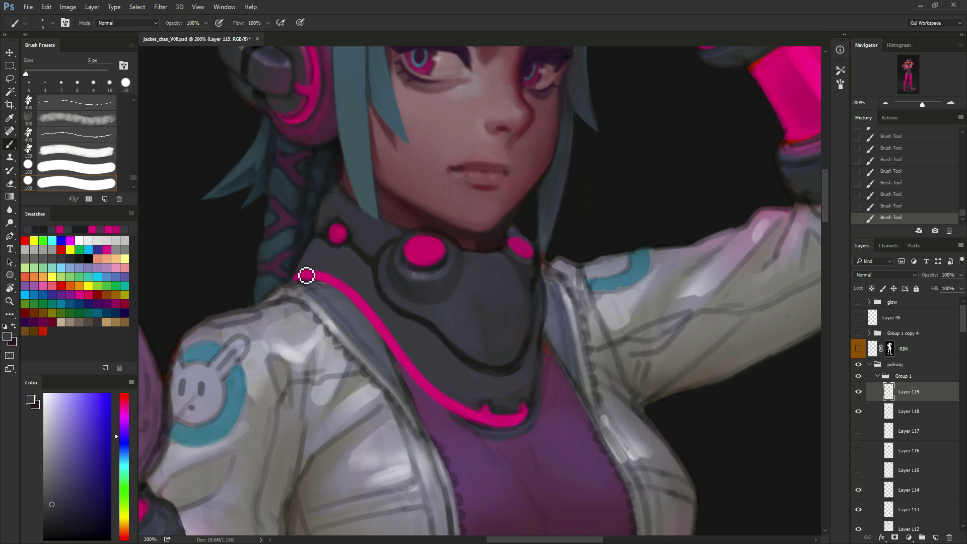
alt+click(335, 240)
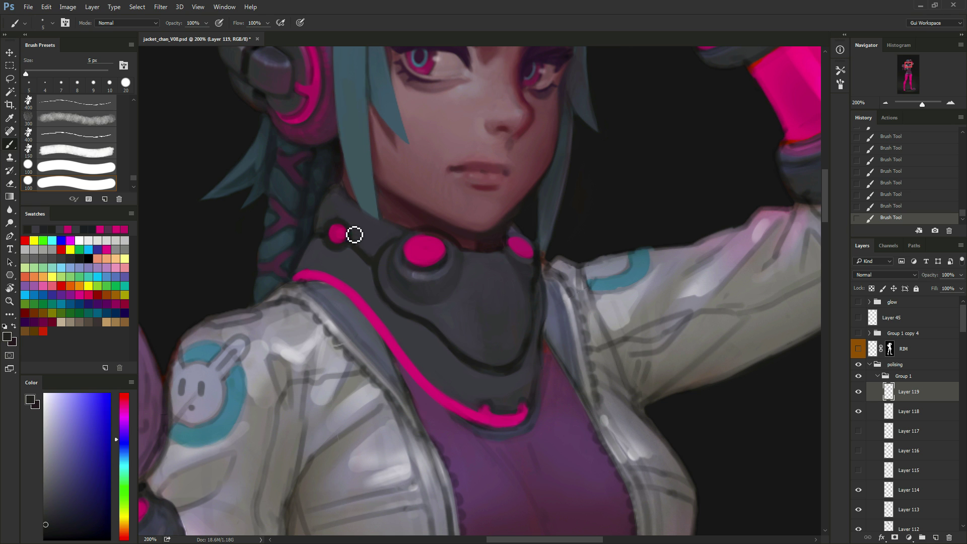
alt+click(339, 235)
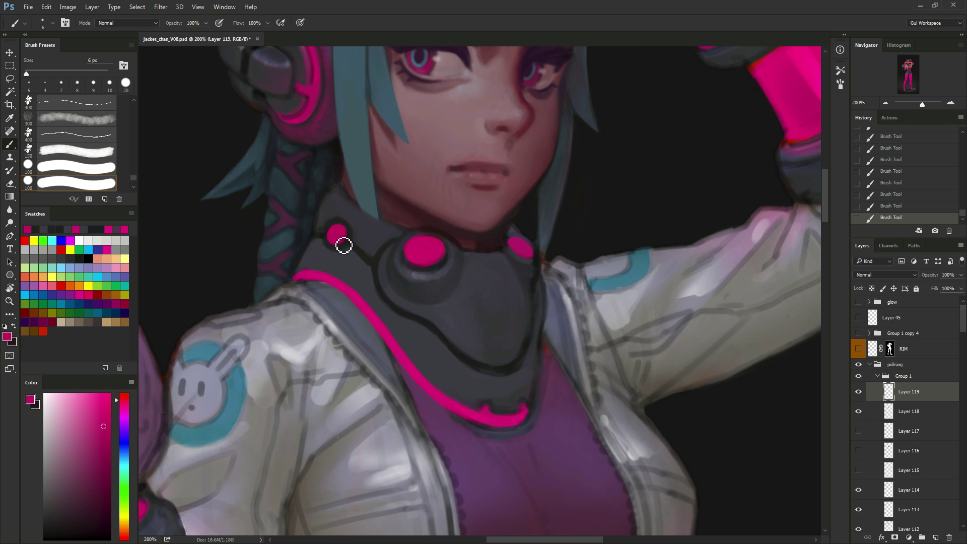
key(bracketright)
Paint over the notches along the pink strip's lowest part with grey sampled from the panel above.
alt+click(503, 395)
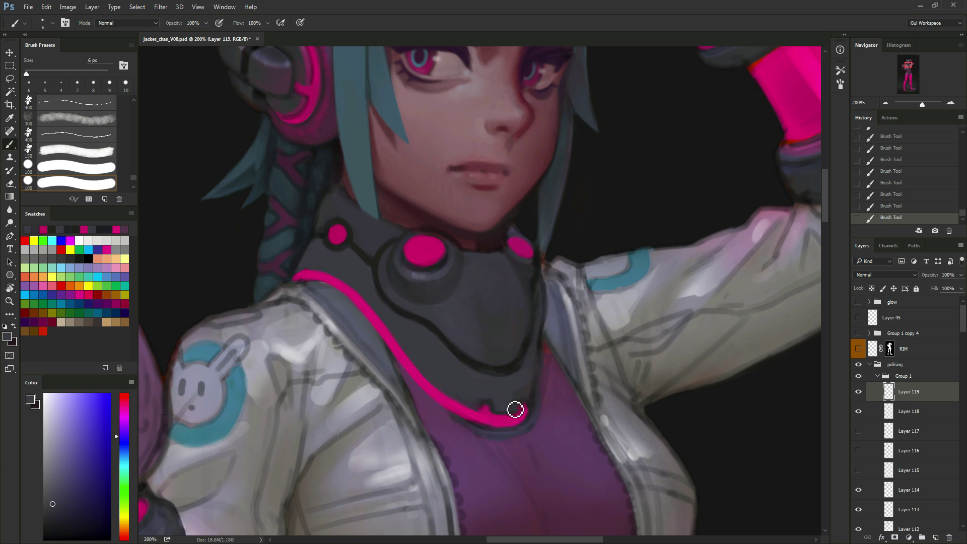
key(])
key(])
key(])
mouse_move(490, 401)
mouse_down()
mouse_move(481, 406)
mouse_move(510, 412)
mouse_up()
Clean up the collar's lower edge against the purple top with grey strokes, reducing the brush to 4 px.
key(bracketleft)
key(bracketleft)
drag(532, 386, 540, 356)
alt+click(523, 384)
key(bracketleft)
key(bracketleft)
key(bracketleft)
Refine the dark seam along the collar's far edge below the small oval light with sampled darks at 4 to 5 px.
alt+click(527, 330)
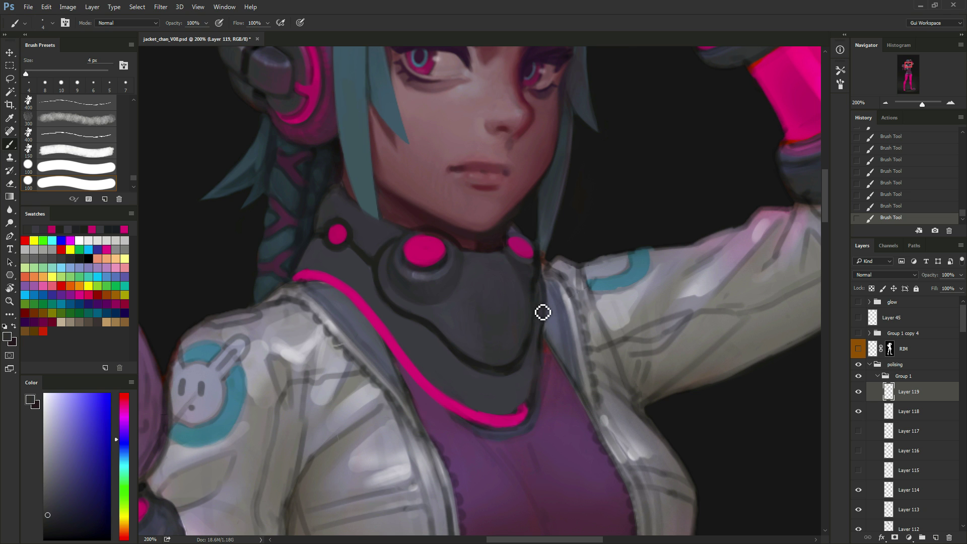
alt+click(535, 316)
key(bracketright)
alt+click(542, 295)
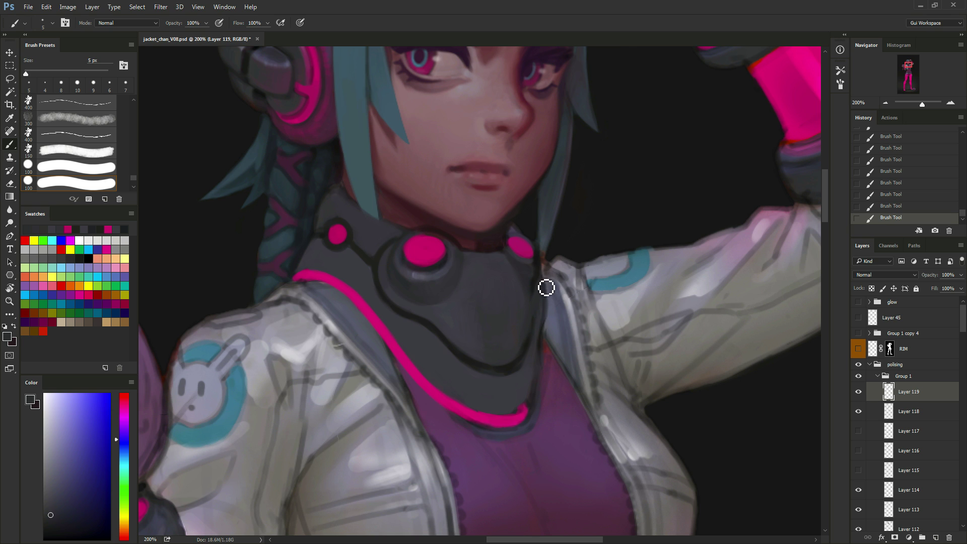
alt+click(524, 347)
key(bracketleft)
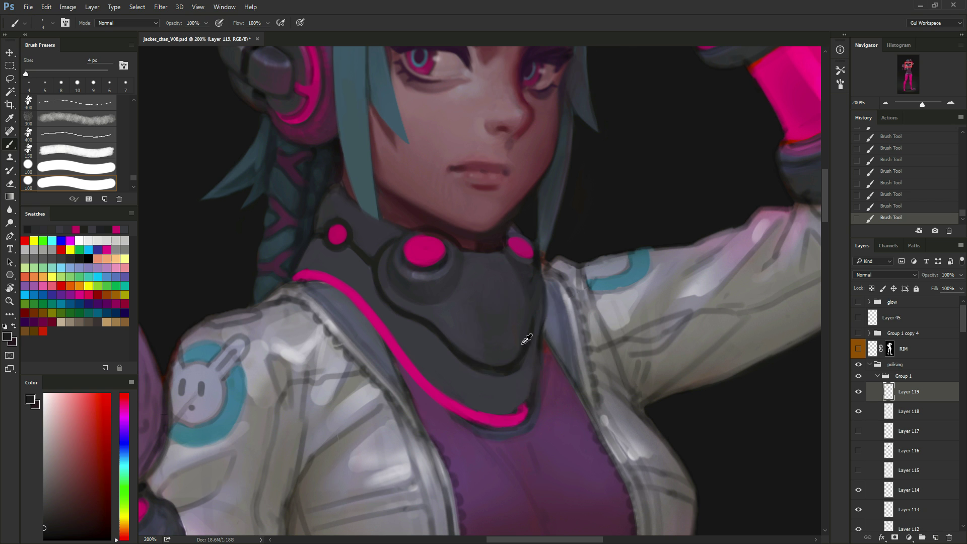
alt+click(526, 340)
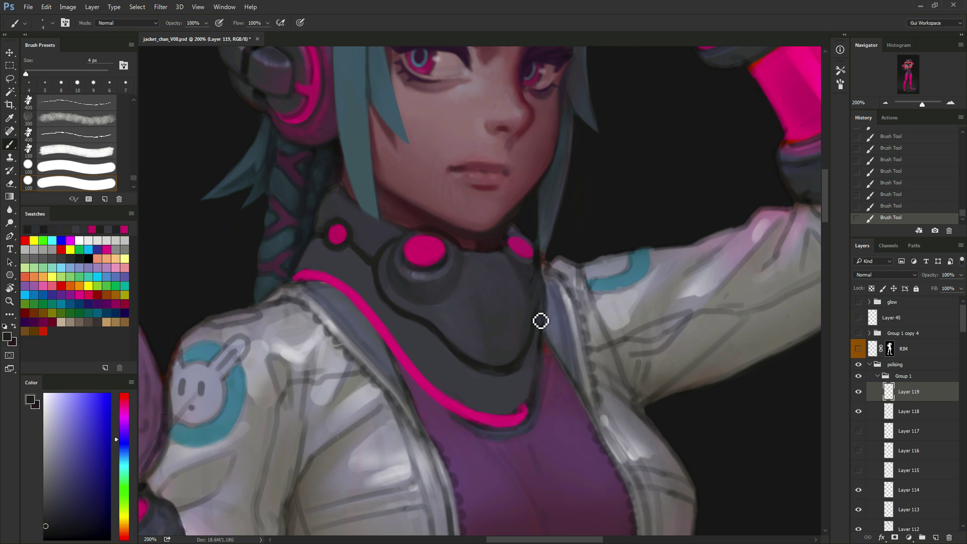
Paint the collar's outer rim against the jacket lapel with sampled greys at 6 to 7 px.
alt+click(534, 363)
key(bracketright)
key(bracketright)
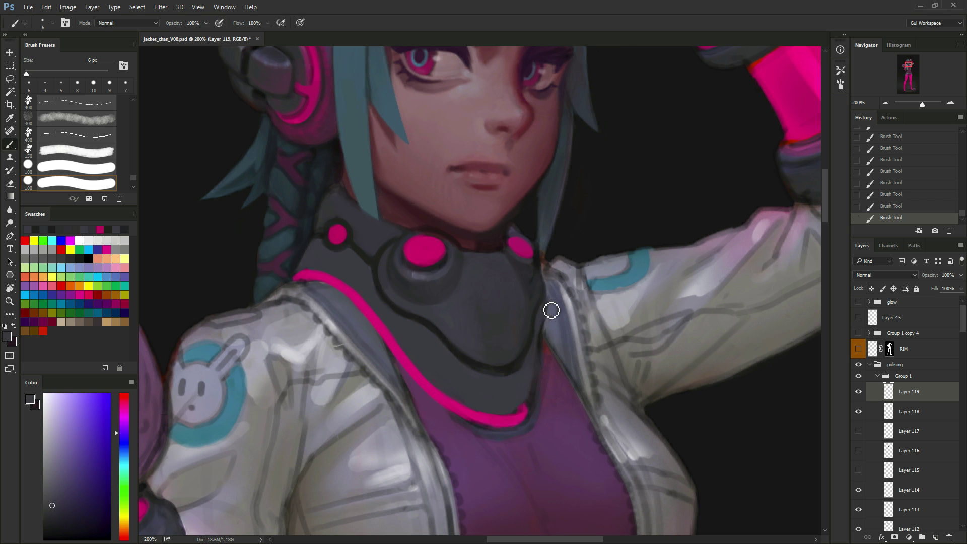
drag(552, 310, 551, 291)
alt+click(547, 297)
key(bracketright)
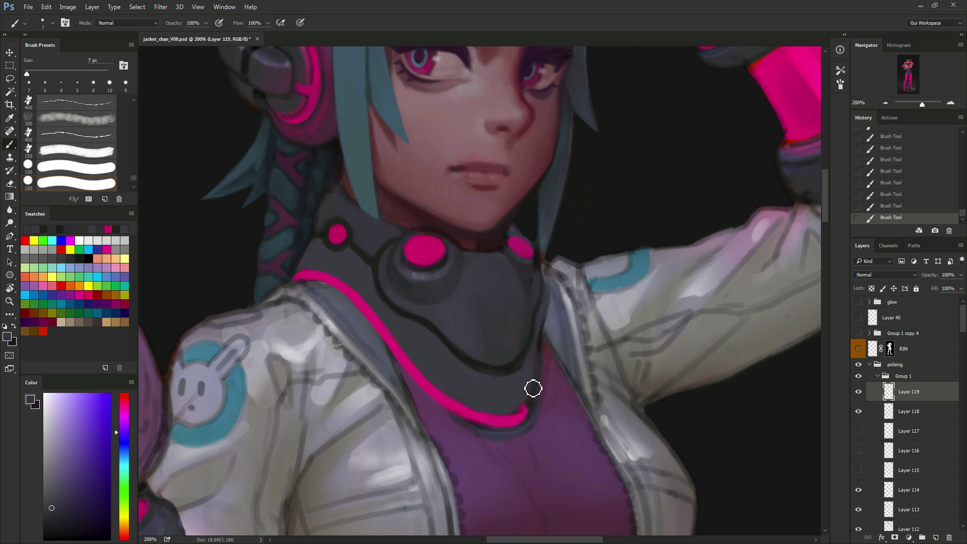
Sharpen the pink strip's lower bend and extend it up the collar's far edge in sampled pink, finishing at 5 px.
alt+click(522, 418)
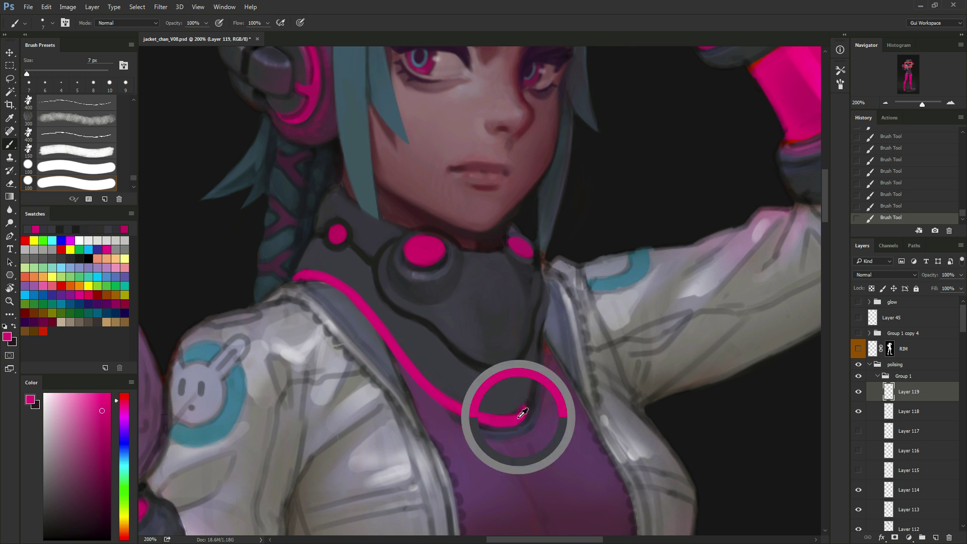
key(bracketleft)
alt+click(509, 419)
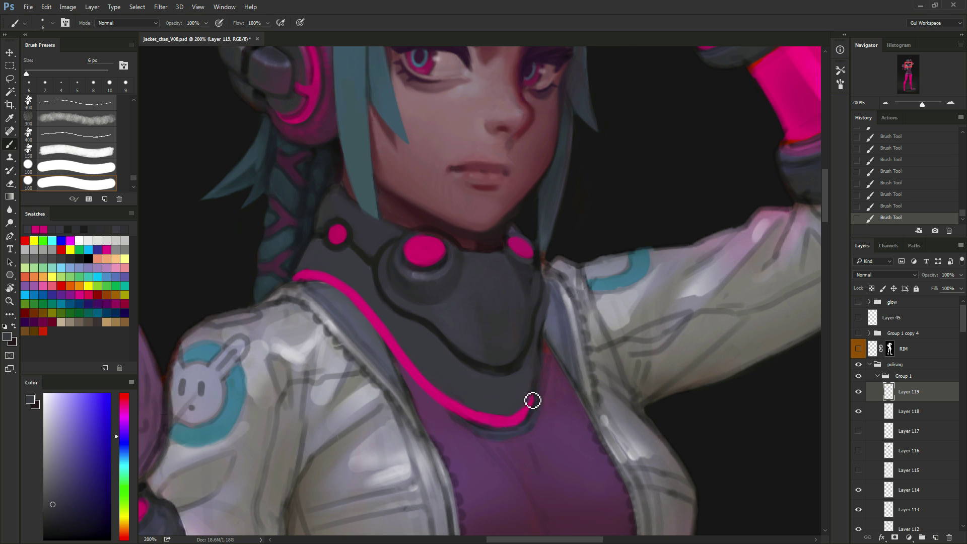
alt+click(522, 423)
key(bracketleft)
key(bracketleft)
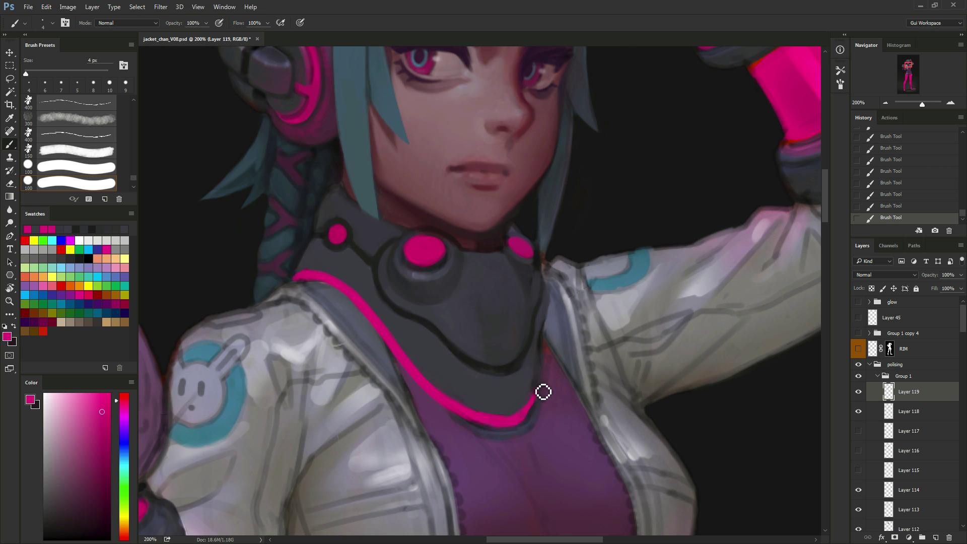
key(bracketright)
drag(539, 389, 551, 292)
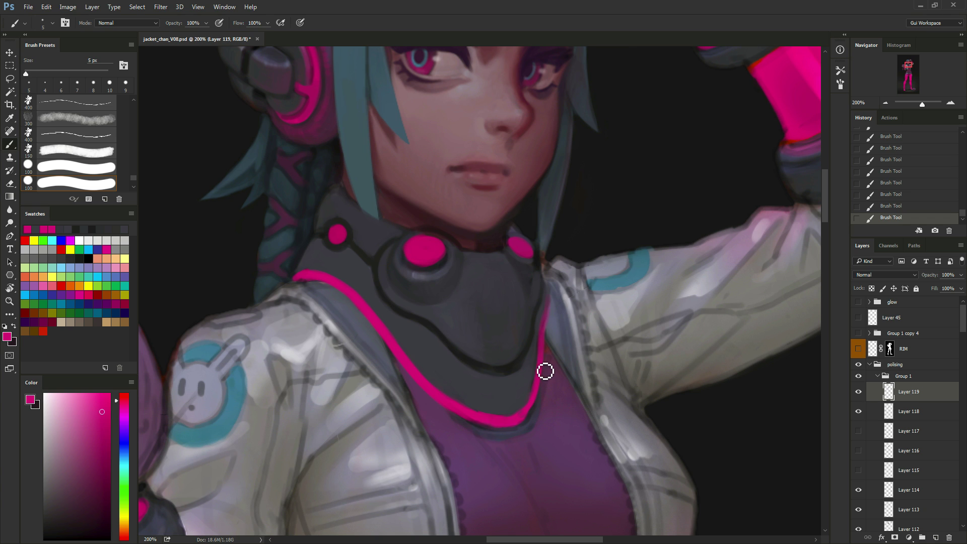
Refine the extended strip's upper end beside the jacket lapel with sampled lapel grey and pink, finishing at 5 px.
key(bracketleft)
alt+click(551, 317)
mouse_move(552, 314)
mouse_down()
mouse_move(555, 331)
mouse_move(556, 294)
mouse_up()
alt+click(547, 337)
key(bracketright)
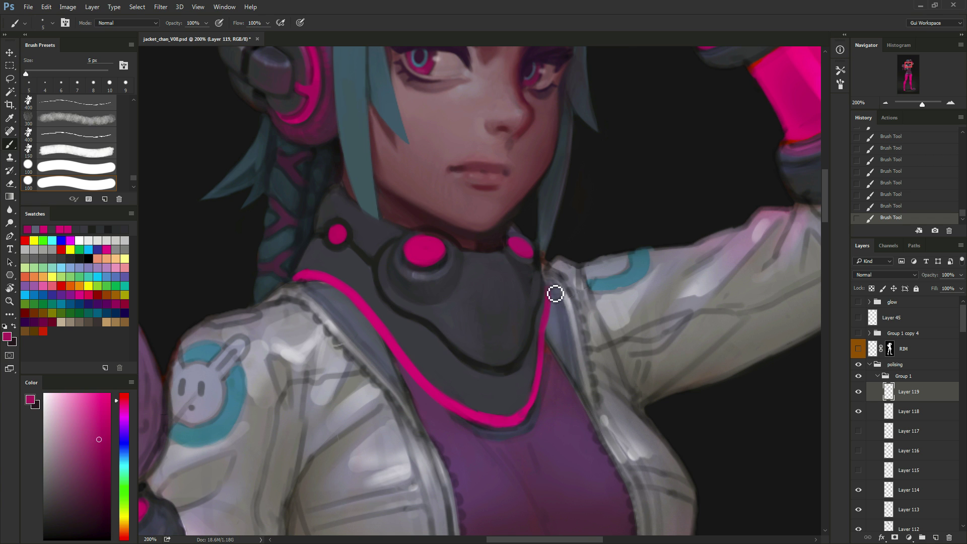
alt+click(555, 297)
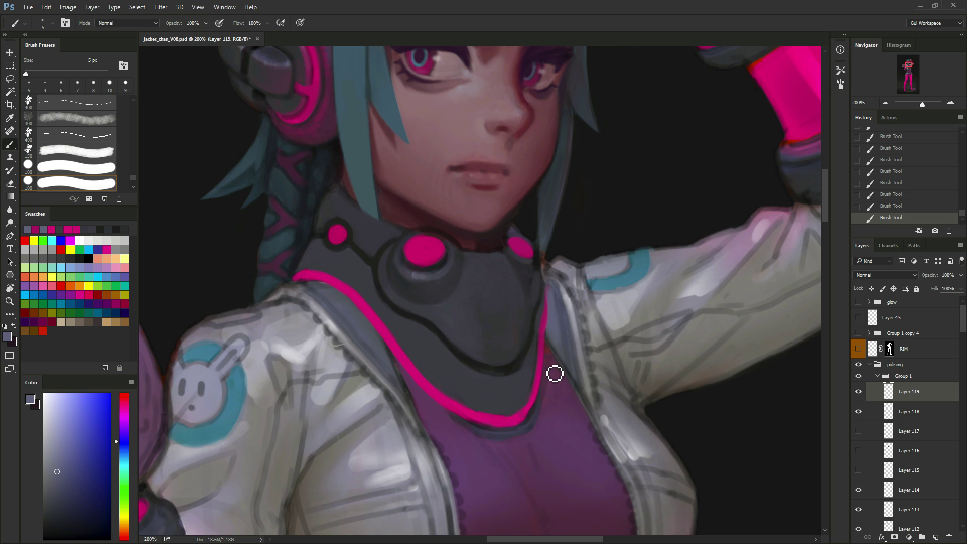
alt+click(531, 282)
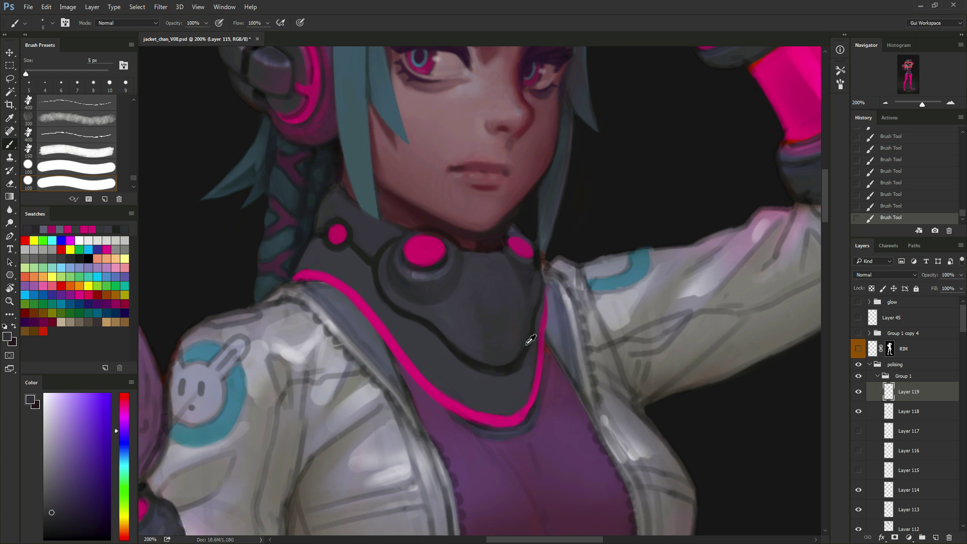
Refine the pink strip's lower bend and the edge beneath it with sampled grey, pink and dark purple at 3 to 4 px.
alt+click(513, 377)
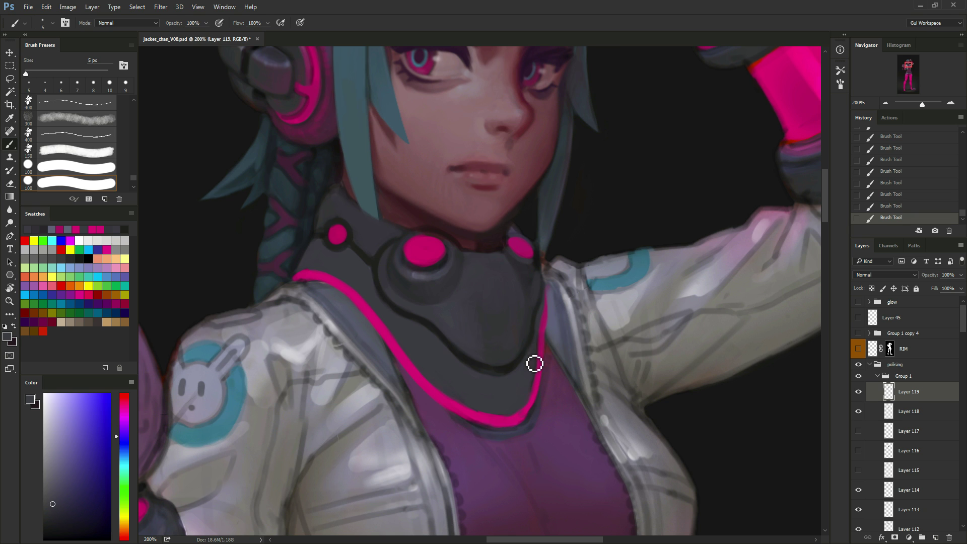
alt+click(526, 411)
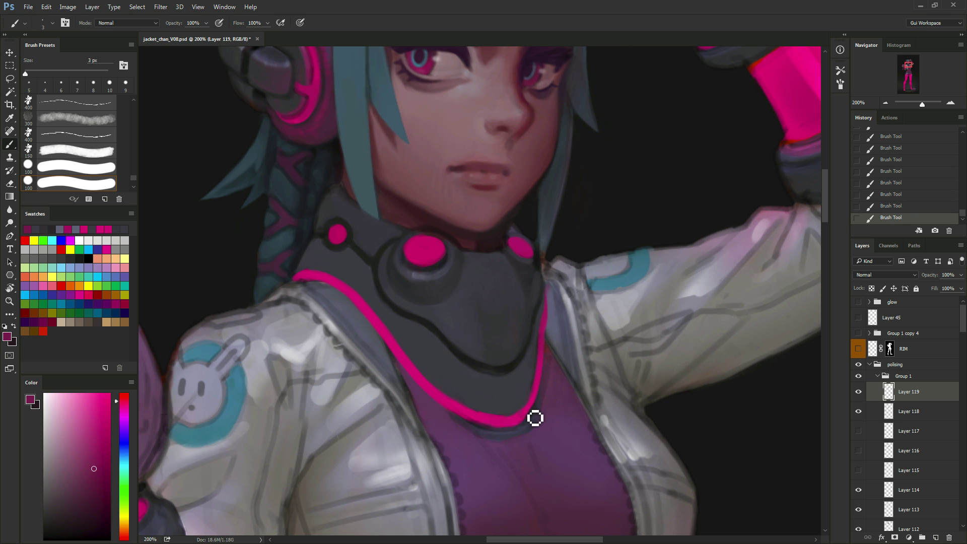
key(bracketleft)
key(bracketleft)
drag(524, 422, 539, 401)
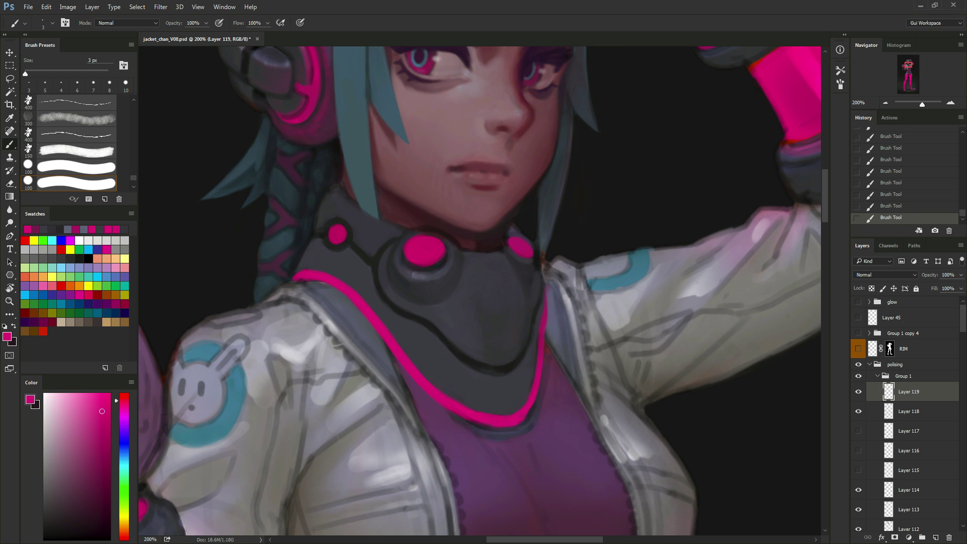
alt+click(477, 429)
key(bracketright)
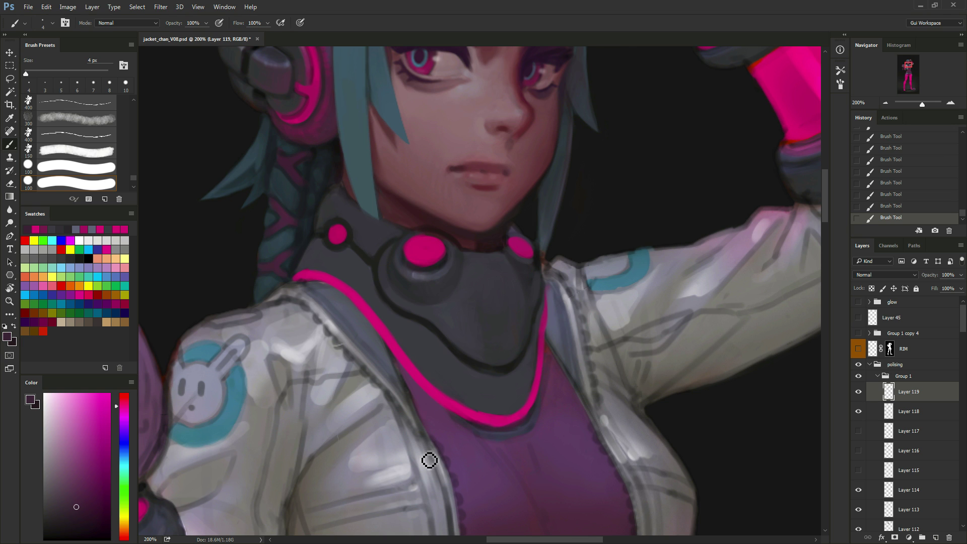
alt+click(324, 280)
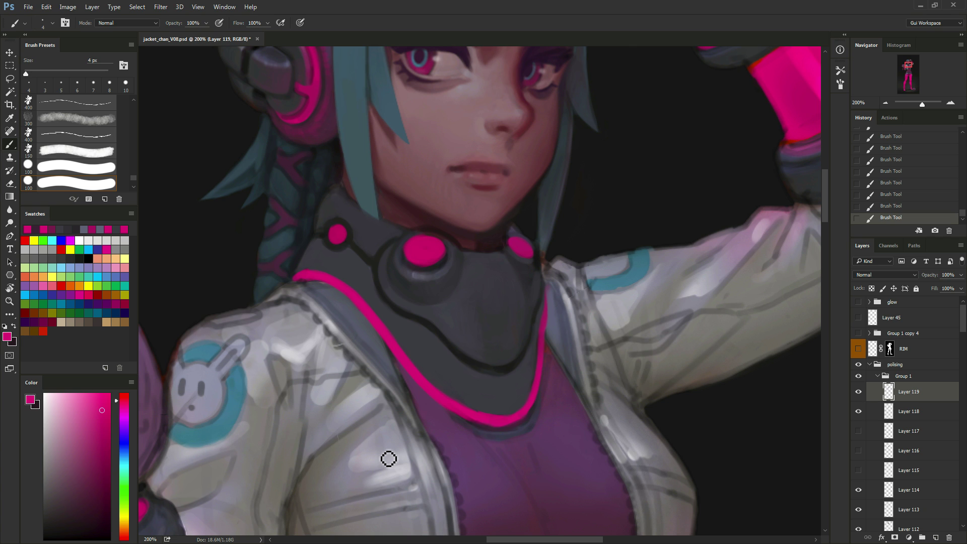
Clean up the collar's upper rim beside the neck and hair strand with sampled greys and darks at 5 px.
alt+click(390, 231)
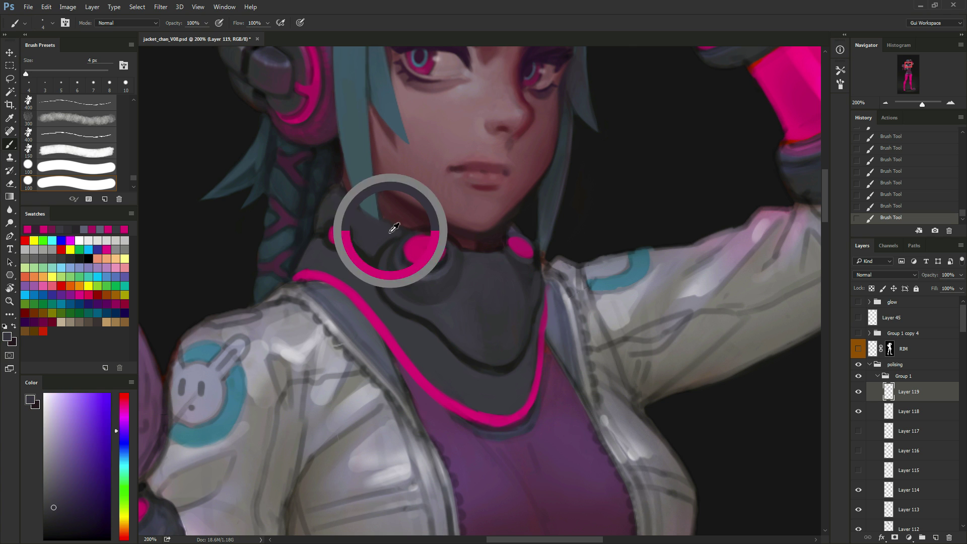
key(bracketright)
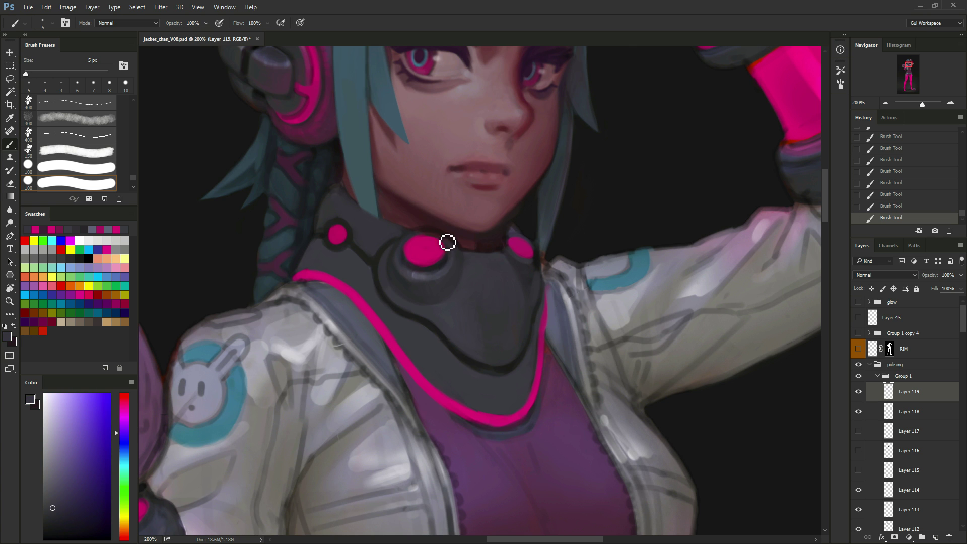
alt+click(423, 232)
alt+click(349, 200)
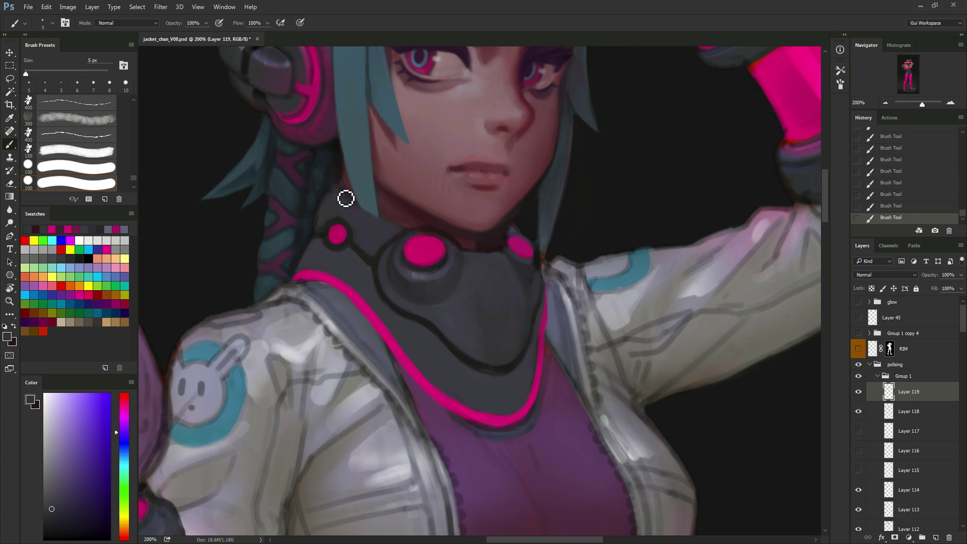
alt+click(330, 204)
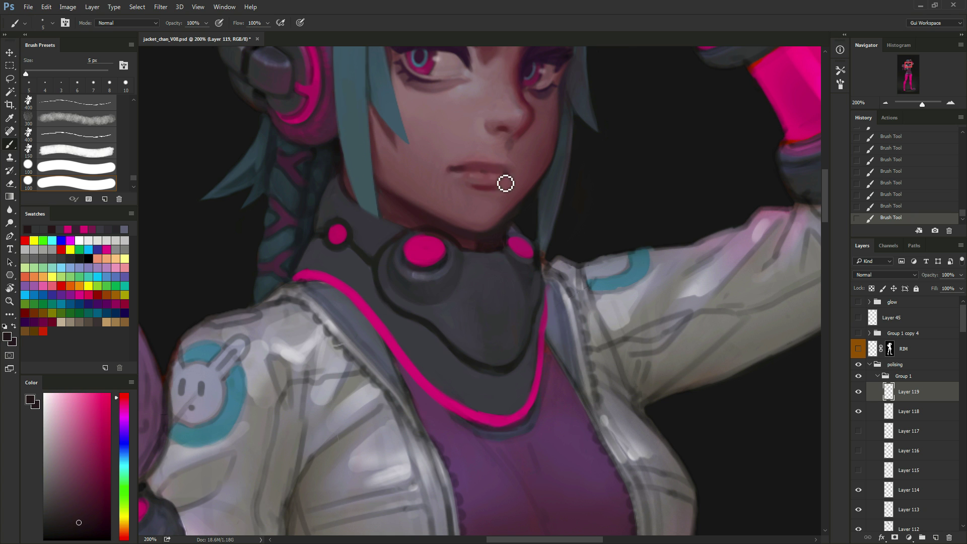
Refine the collar around the small round light and its rear edge with sampled greys and darks at 5 px.
alt+click(319, 256)
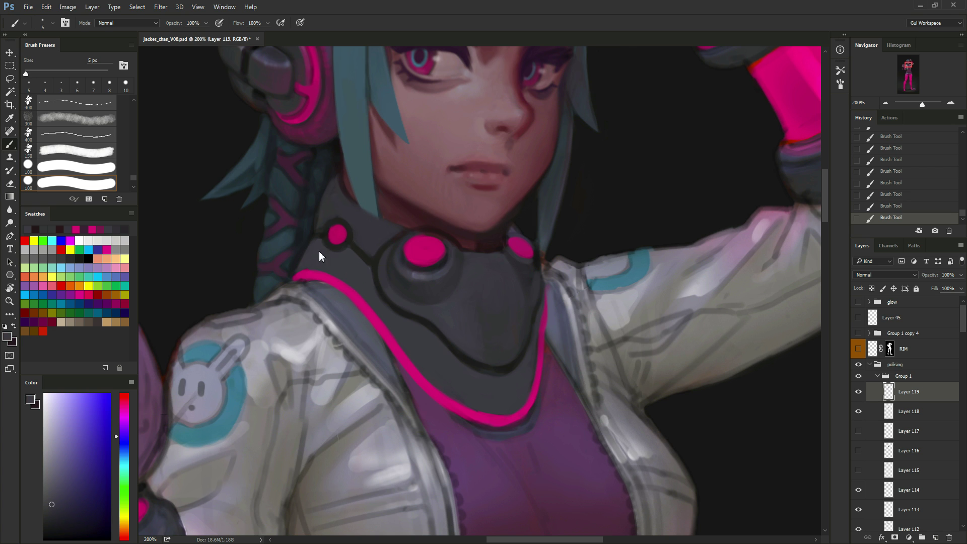
alt+click(332, 236)
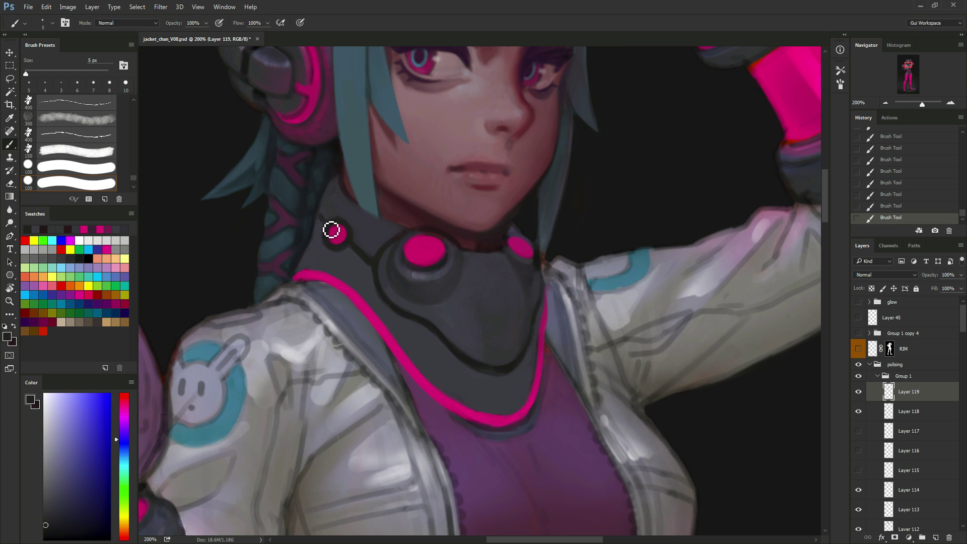
alt+click(333, 225)
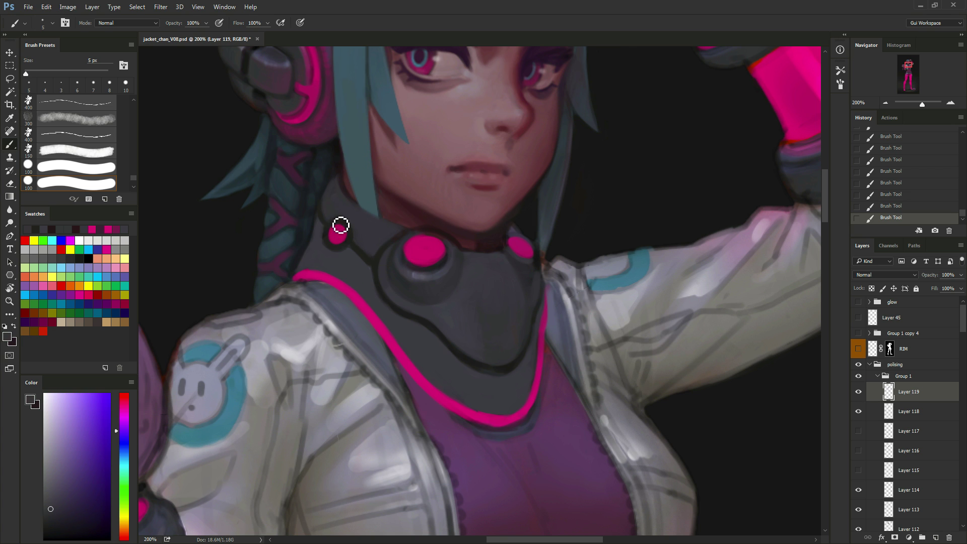
alt+click(313, 243)
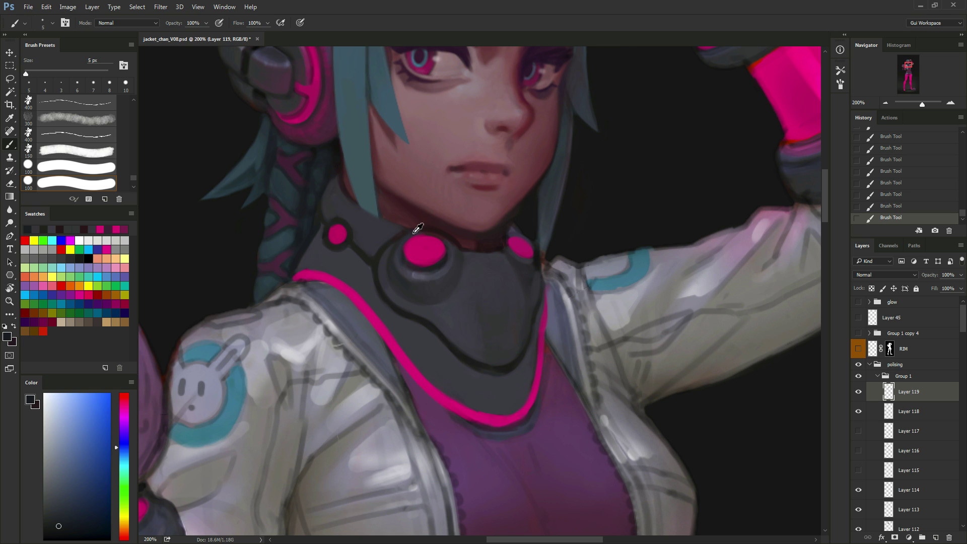
Deepen the shadow along the collar's top rim under the jaw and hair with sampled dark reds at 5 px.
alt+click(440, 225)
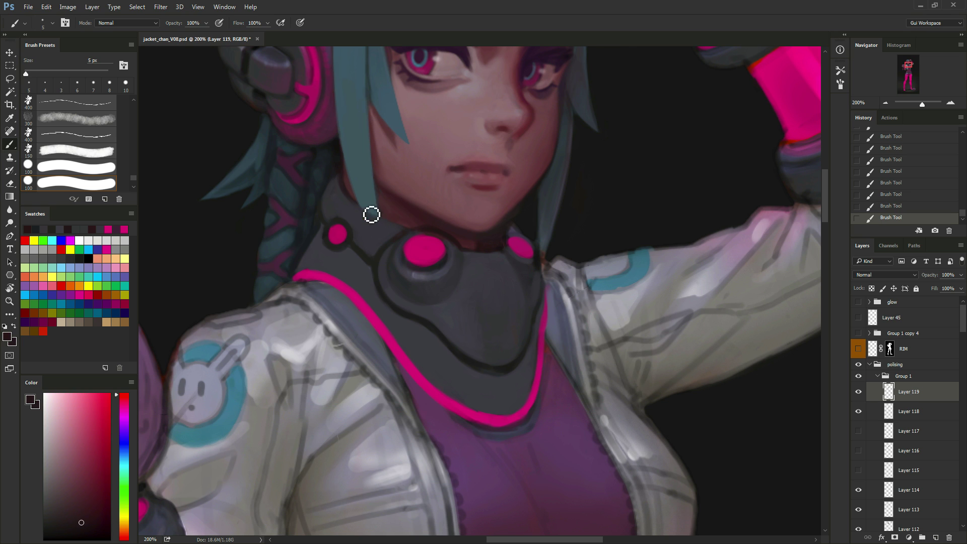
alt+click(464, 241)
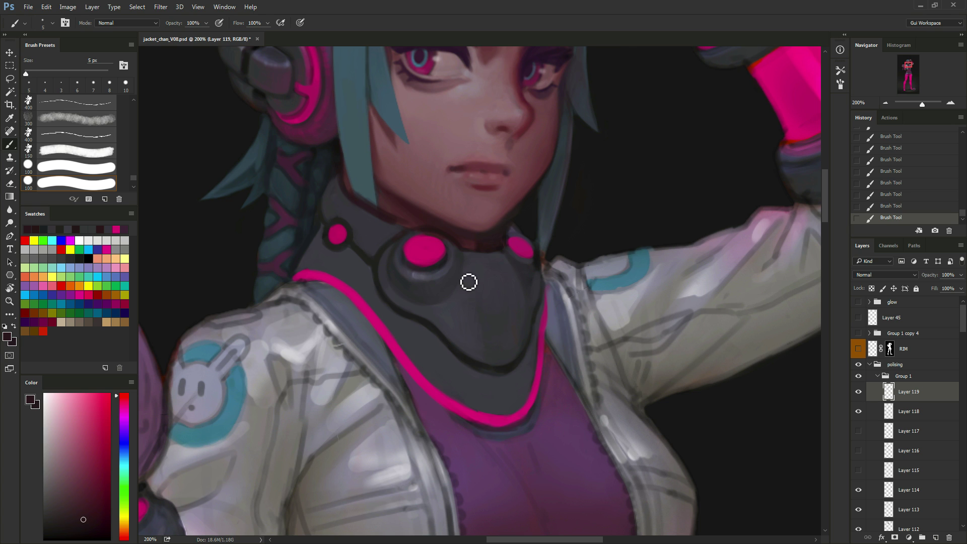
alt+click(328, 201)
alt+click(342, 174)
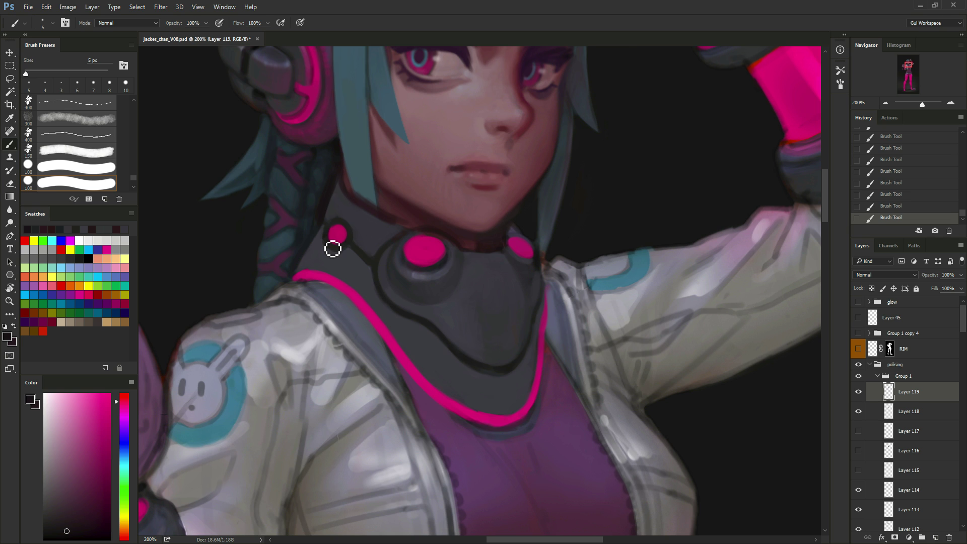
Undo the last two strokes and repaint the collar's back edge beside the braid with sampled darks and grey at 5 px.
key(ctrl+alt+z)
key(ctrl+alt+z)
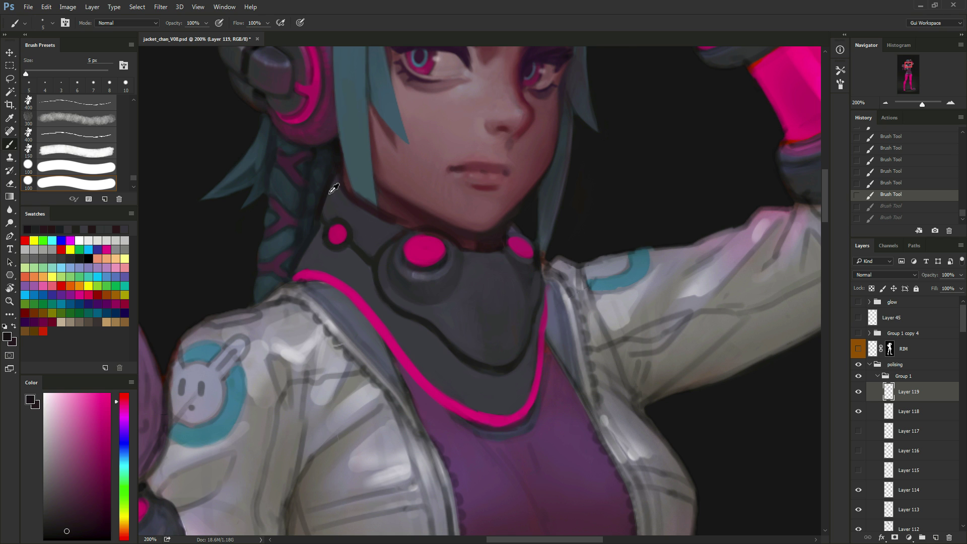
alt+click(325, 191)
drag(340, 191, 330, 213)
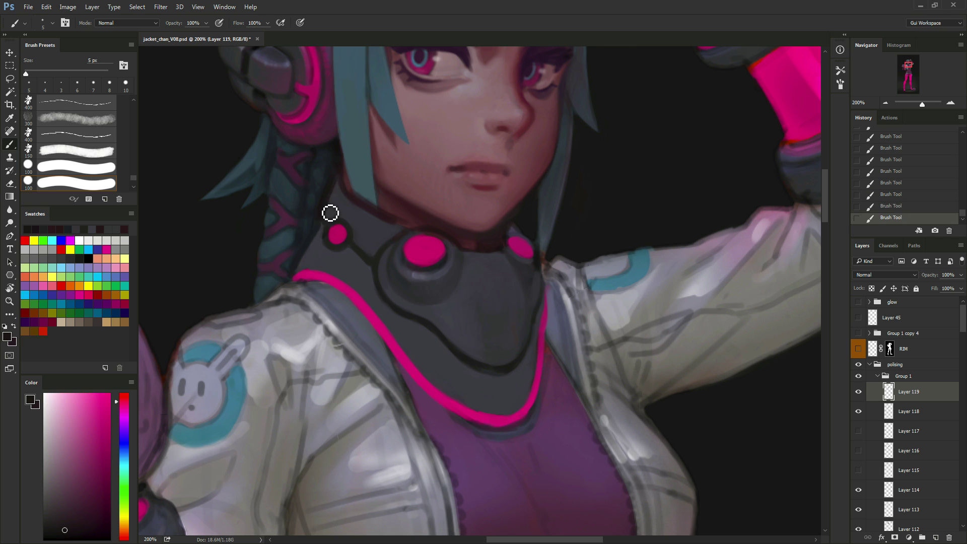
alt+click(326, 240)
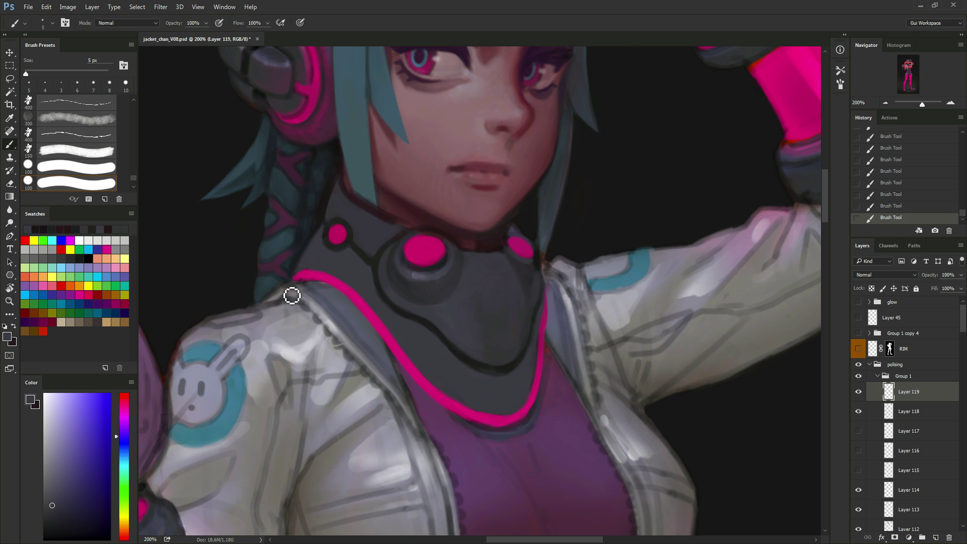
alt+click(328, 197)
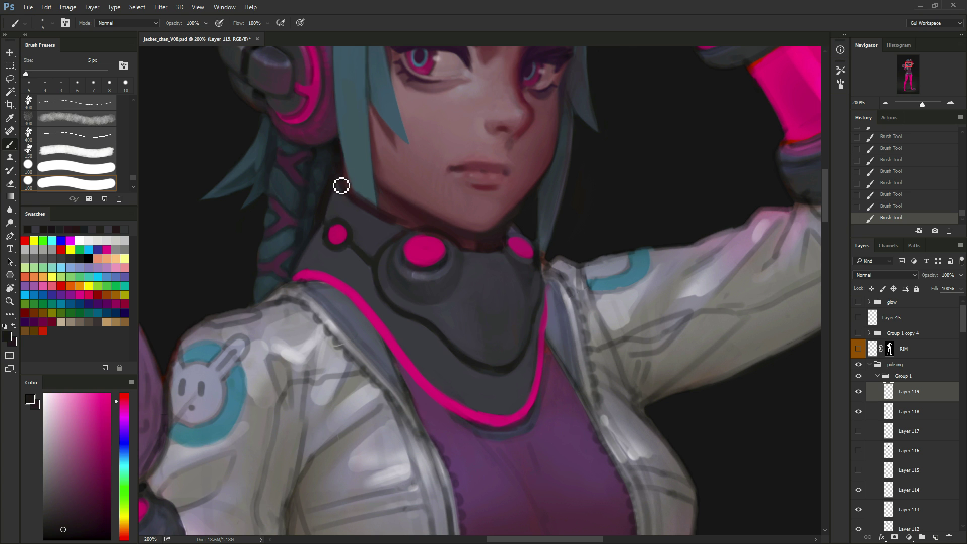
alt+click(336, 189)
alt+click(336, 205)
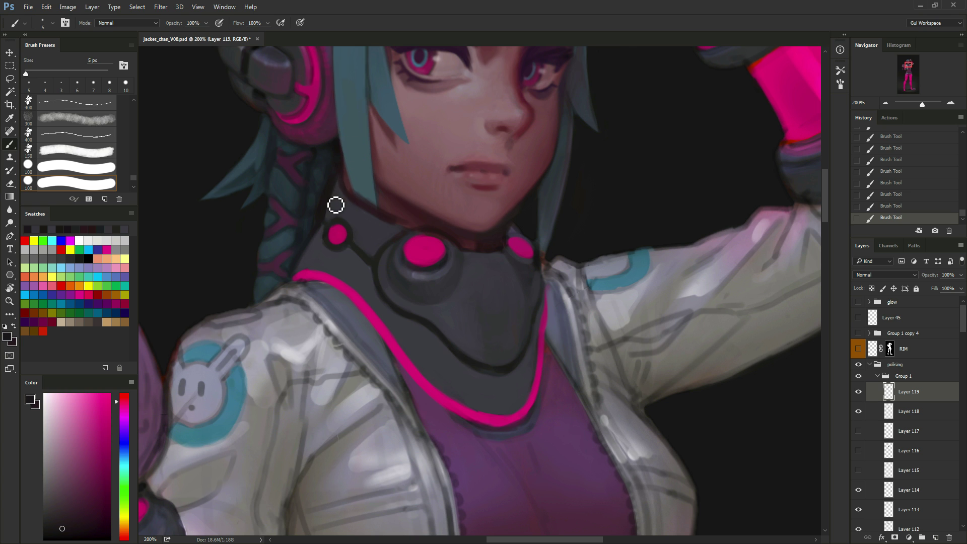
alt+click(350, 182)
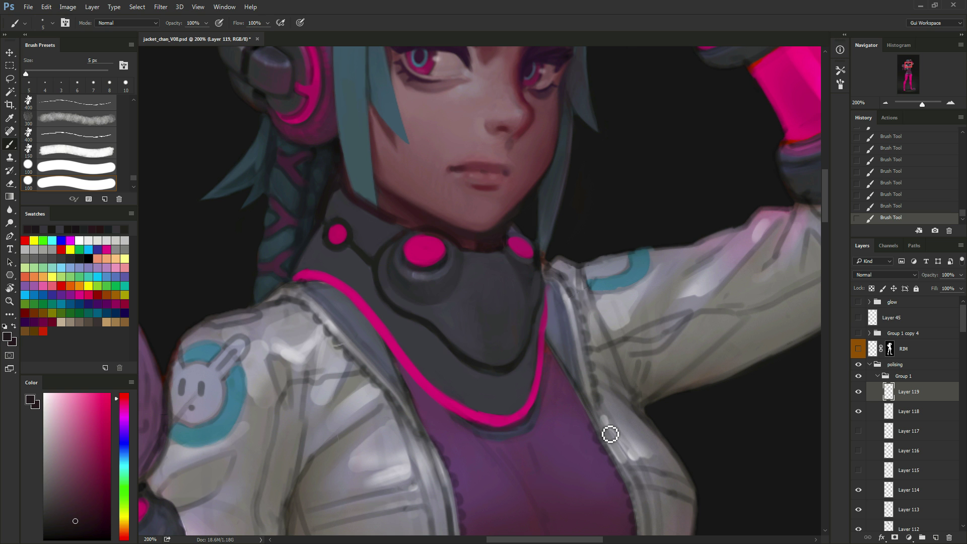
Touch up the collar panels along the curved dark seam with sampled greys, finishing with a 7 px brush.
drag(594, 466, 588, 496)
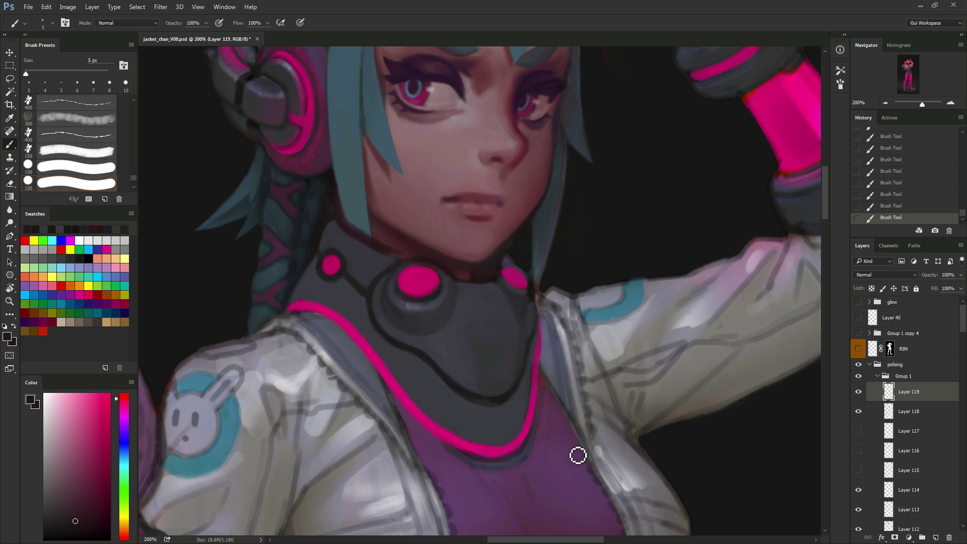
alt+click(529, 341)
drag(641, 464, 666, 441)
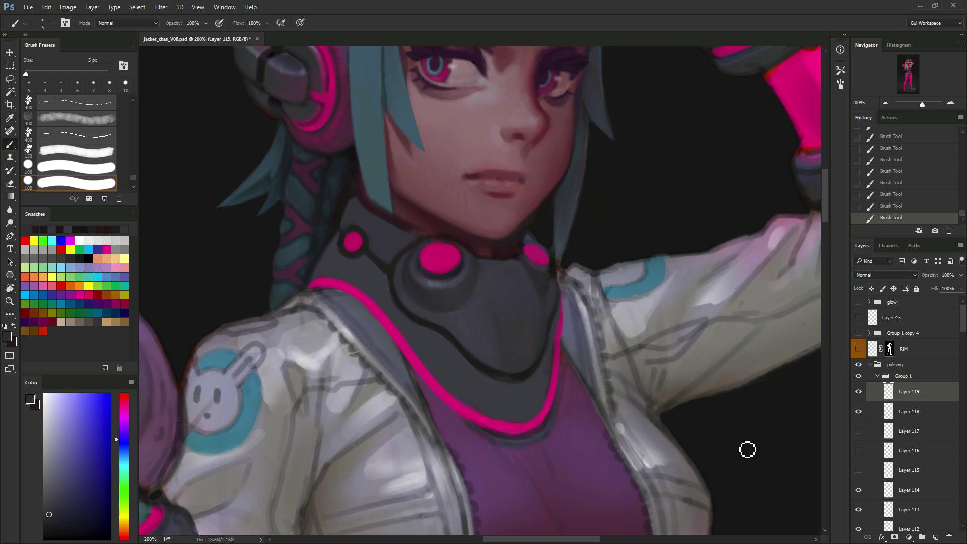
alt+click(426, 346)
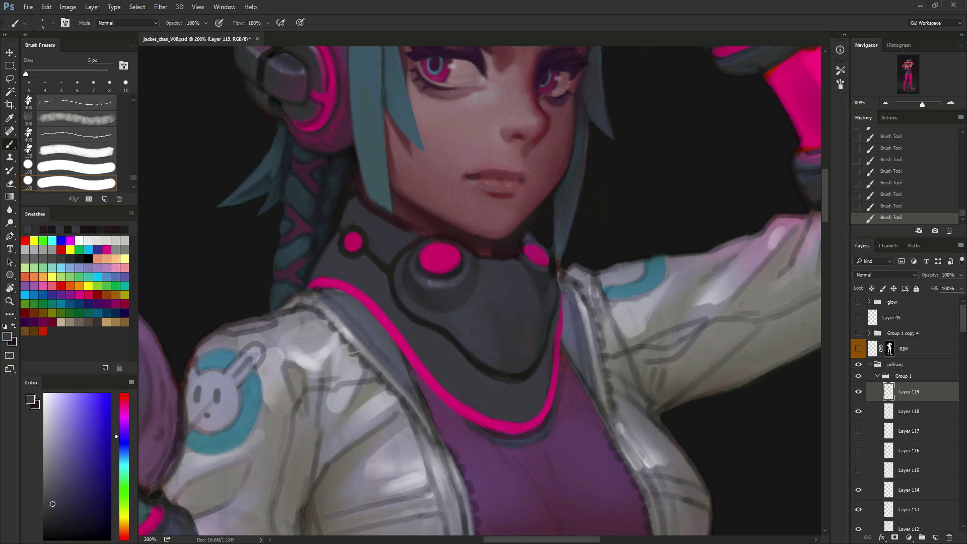
alt+click(452, 321)
key(bracketright)
key(bracketright)
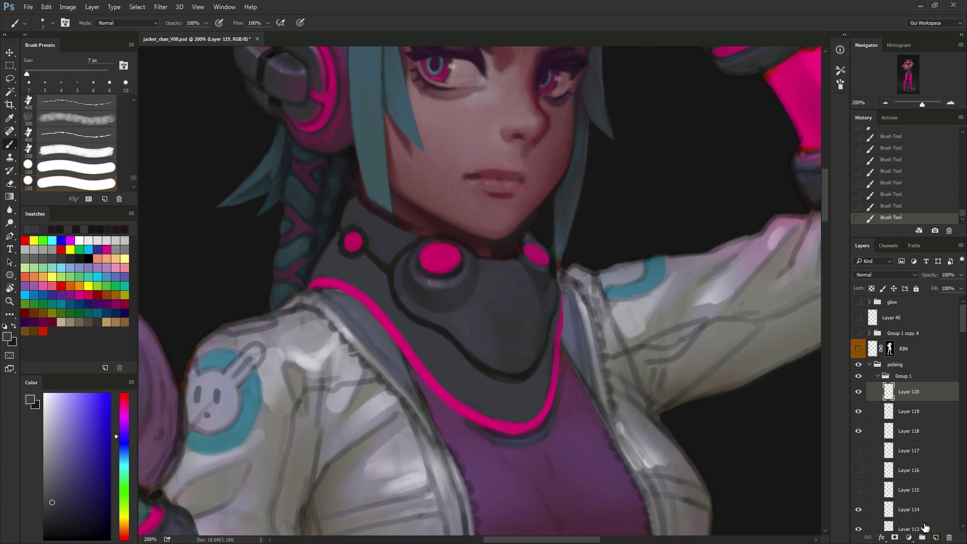
Add a new layer above the current one and enlarge the brush to 25 px.
key(bracketright)
key(bracketright)
key(bracketright)
key(bracketright)
key(bracketright)
key(bracketright)
key(bracketright)
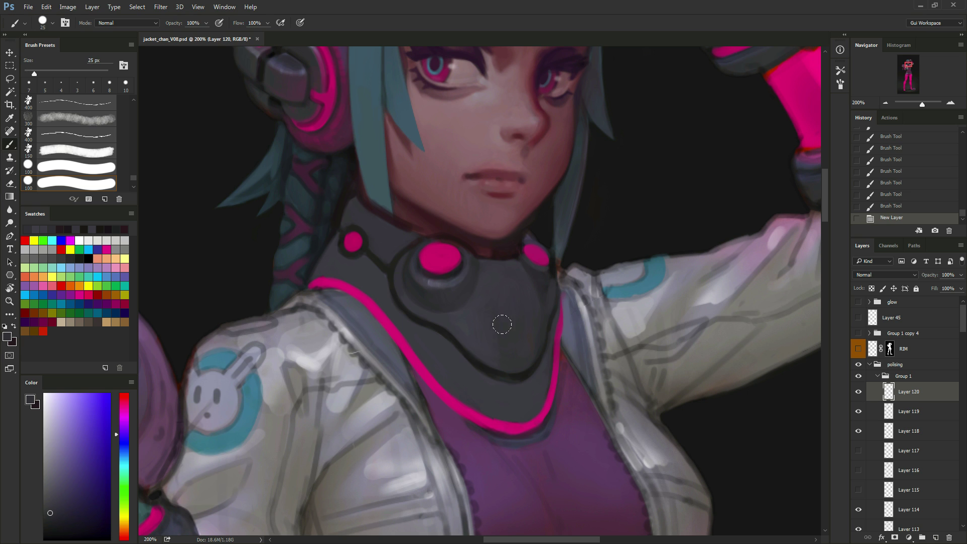
Try a dark round spot with a lighter mark below it on the collar's front panel at 15 px, and undo both strokes.
key(bracketleft)
key(bracketleft)
alt+click(409, 278)
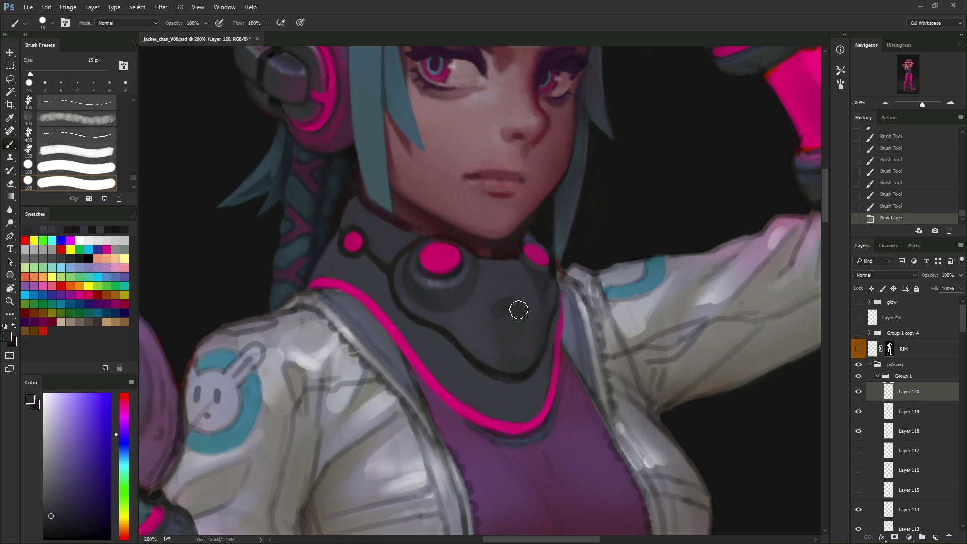
mouse_move(519, 310)
mouse_down()
mouse_move(452, 284)
mouse_move(523, 329)
mouse_up()
alt+click(446, 285)
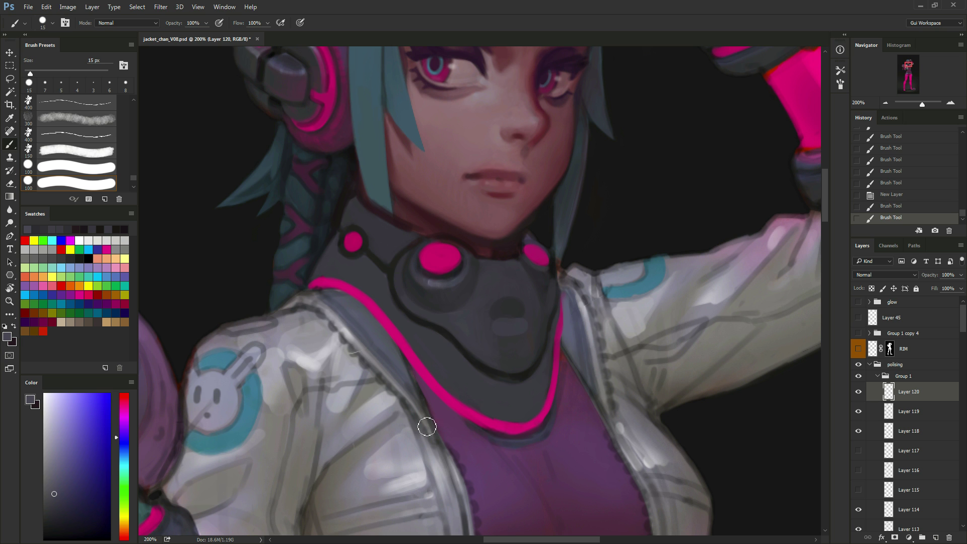
click(882, 105)
click(883, 105)
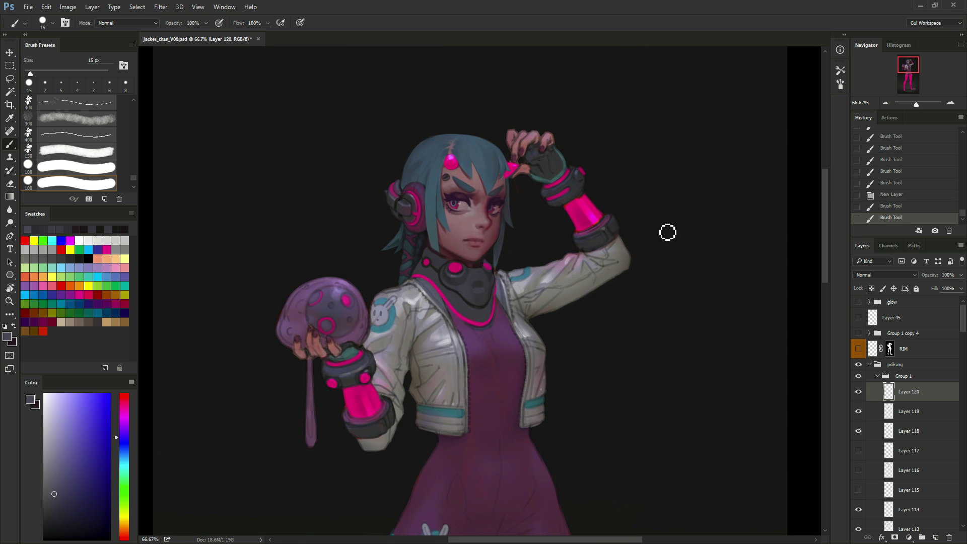
click(950, 103)
click(950, 104)
scroll(655, 252, down, 2)
key(ctrl+alt+z)
key(ctrl+alt+z)
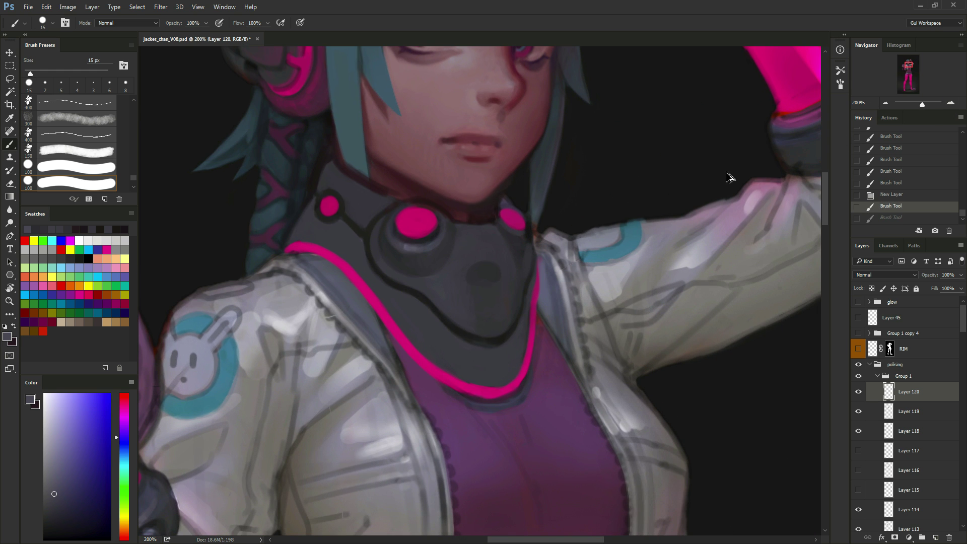
Block in a dark rounded recess down the collar's front panel with sampled dark grey at 25 and 15 px.
alt+click(430, 262)
key(bracketright)
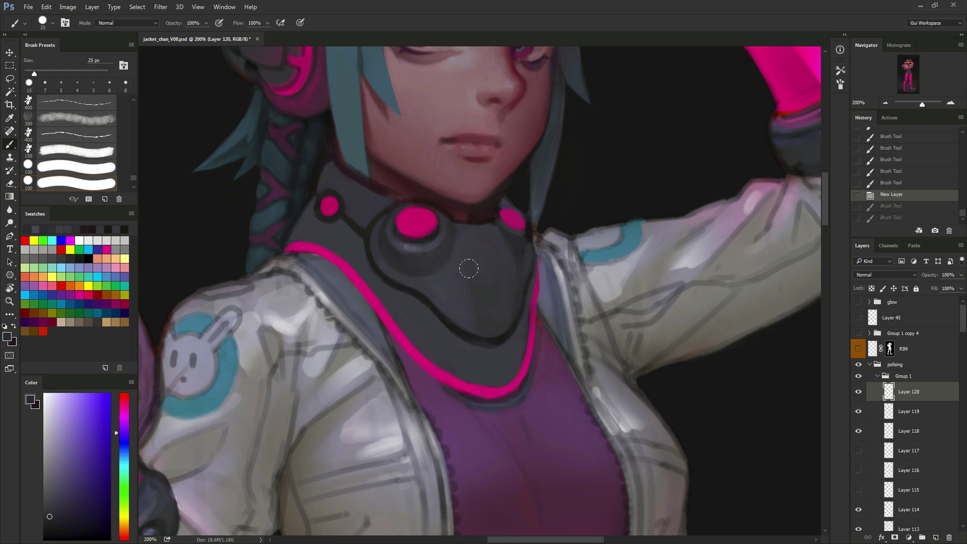
drag(464, 282, 503, 272)
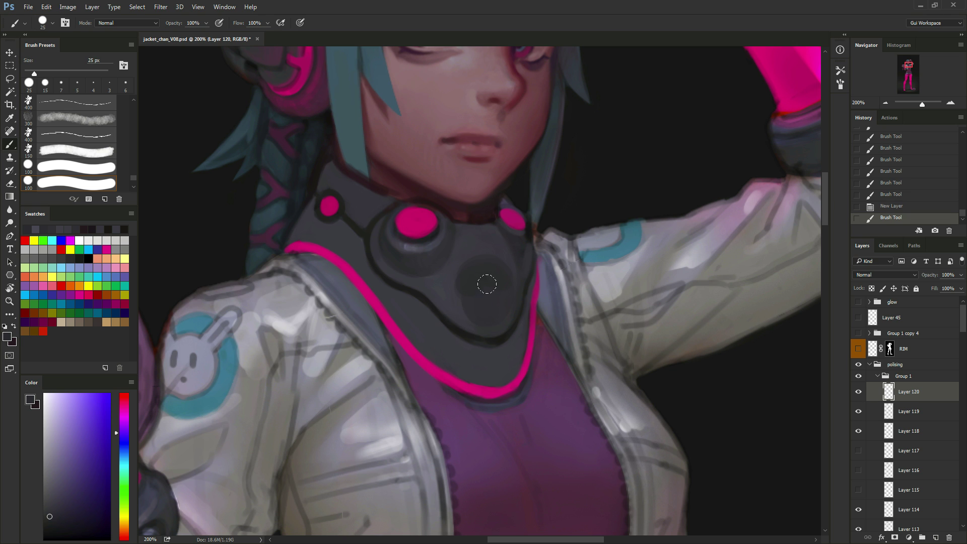
drag(464, 293, 484, 276)
key(bracketleft)
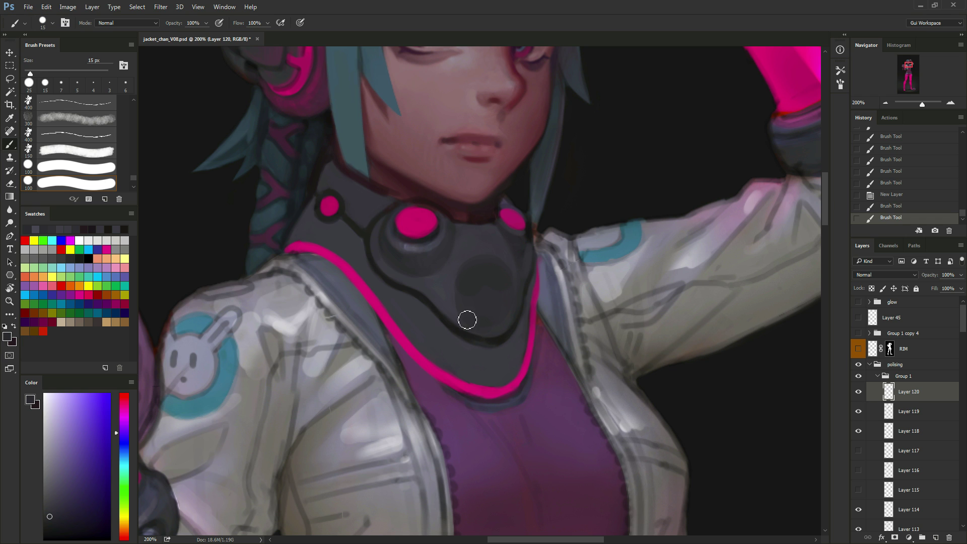
drag(498, 286, 493, 329)
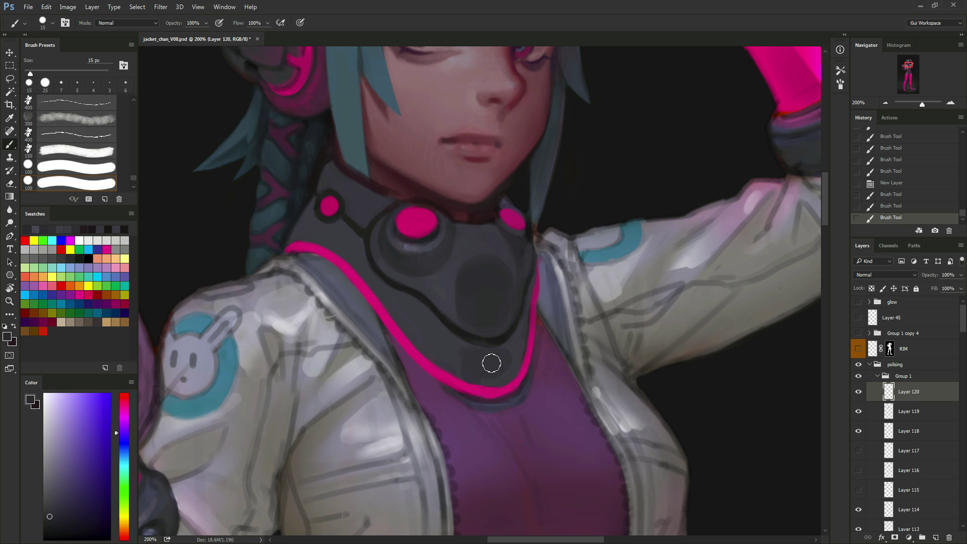
Shade the recess below the collar's seam at 15 px and tidy the seam line beside it with sampled darks at 7 px.
mouse_move(492, 358)
mouse_down()
mouse_move(503, 338)
mouse_move(491, 341)
mouse_move(511, 339)
mouse_move(498, 348)
mouse_move(510, 348)
mouse_up()
key(bracketleft)
alt+click(475, 341)
alt+click(466, 336)
alt+click(477, 339)
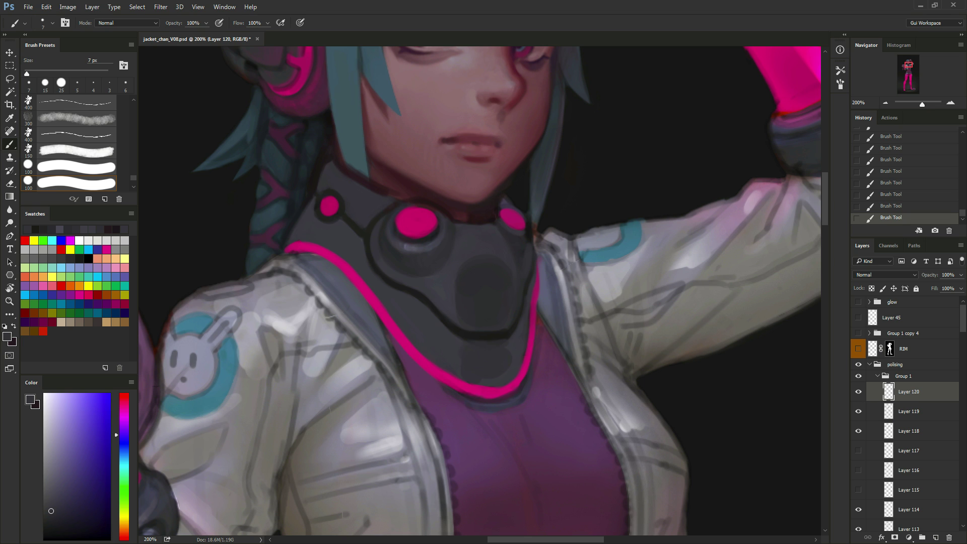
Even out the recess's side edge above and below the seam with sampled greys at 8 and 9 px.
alt+click(468, 291)
key(bracketright)
key(bracketright)
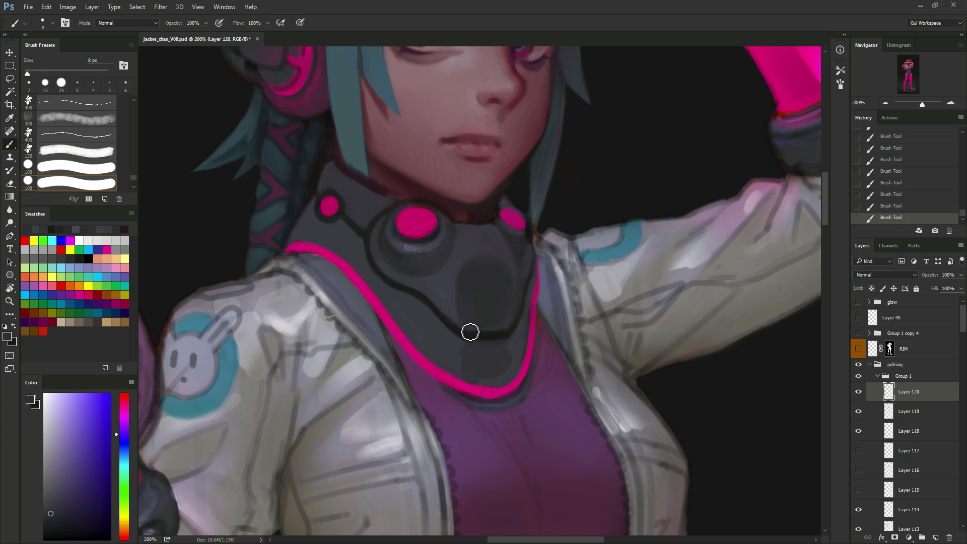
drag(489, 286, 477, 293)
alt+click(468, 369)
drag(468, 364, 467, 356)
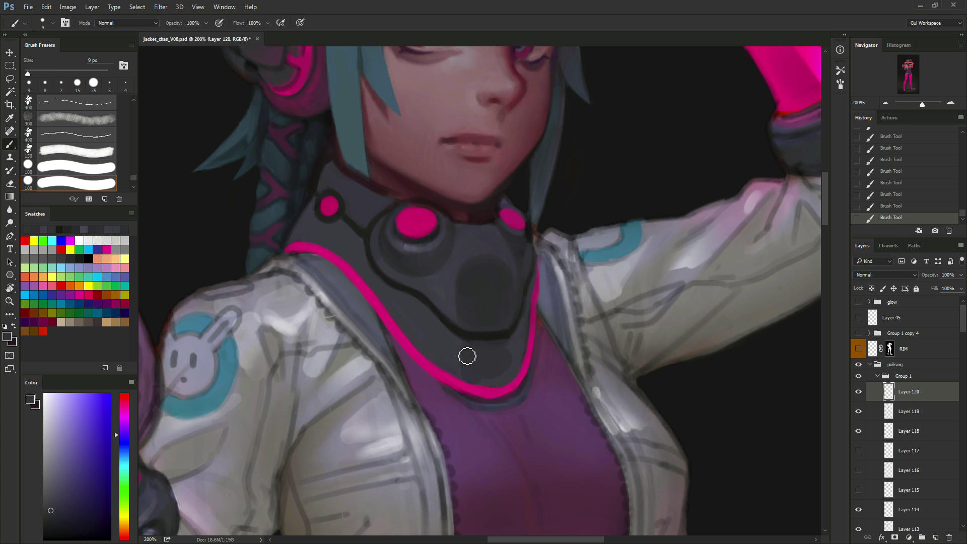
Retouch the lowest curve of the collar's pink strip and the grey around it with sampled pink and greys at 9 px.
alt+click(485, 383)
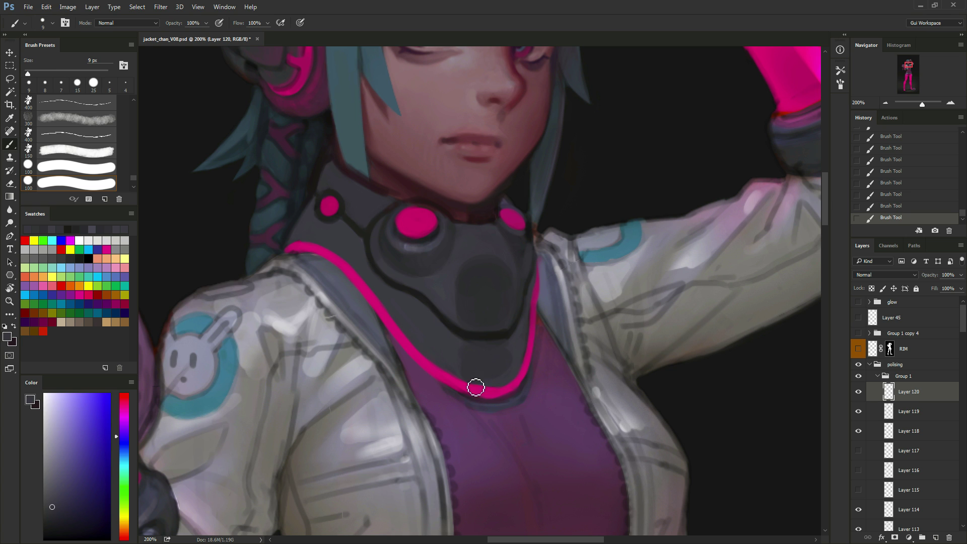
alt+click(491, 384)
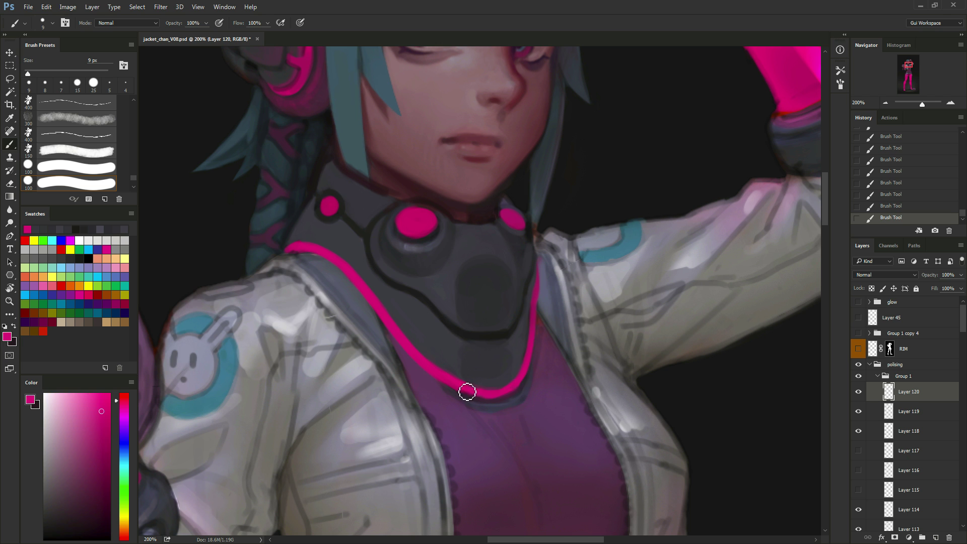
mouse_move(560, 373)
mouse_down()
mouse_move(609, 368)
mouse_move(643, 388)
mouse_move(609, 423)
mouse_move(625, 424)
mouse_move(615, 434)
mouse_up()
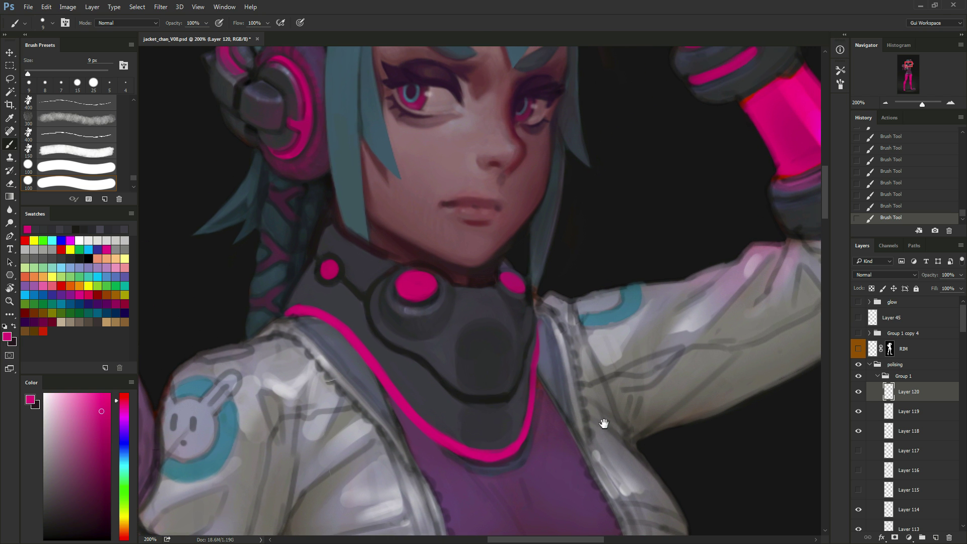
alt+click(460, 422)
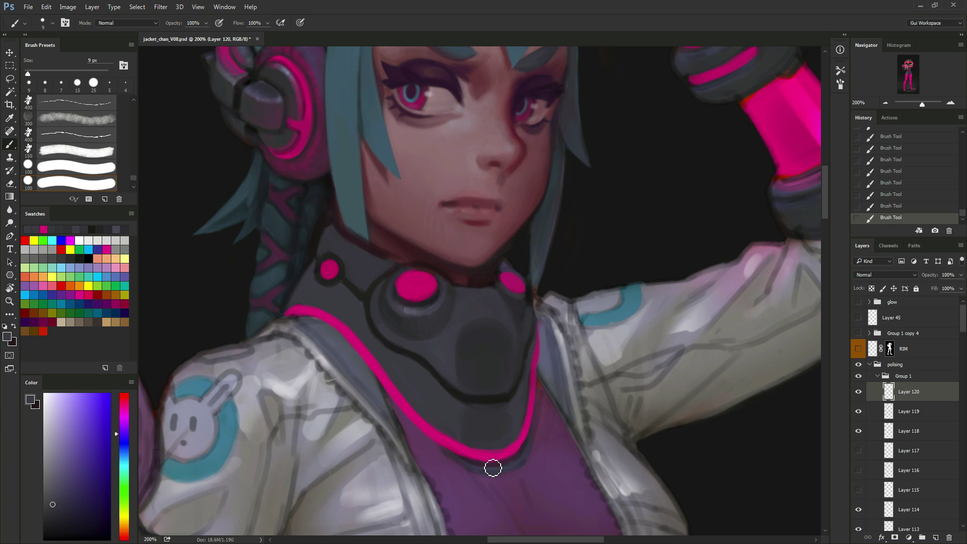
alt+click(496, 370)
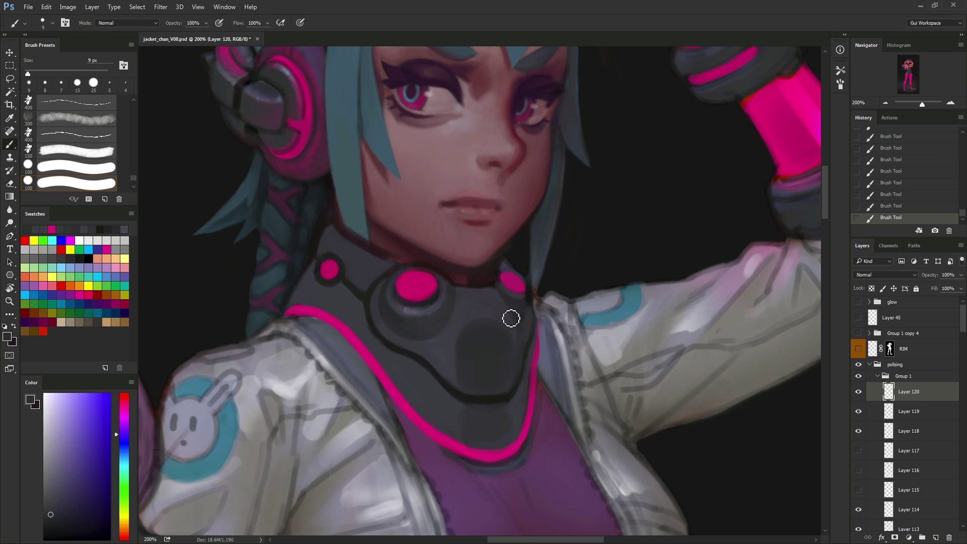
Touch up the collar's upper corner beside the braid and around the small pink light with sampled dark tones at 6 px.
alt+click(333, 228)
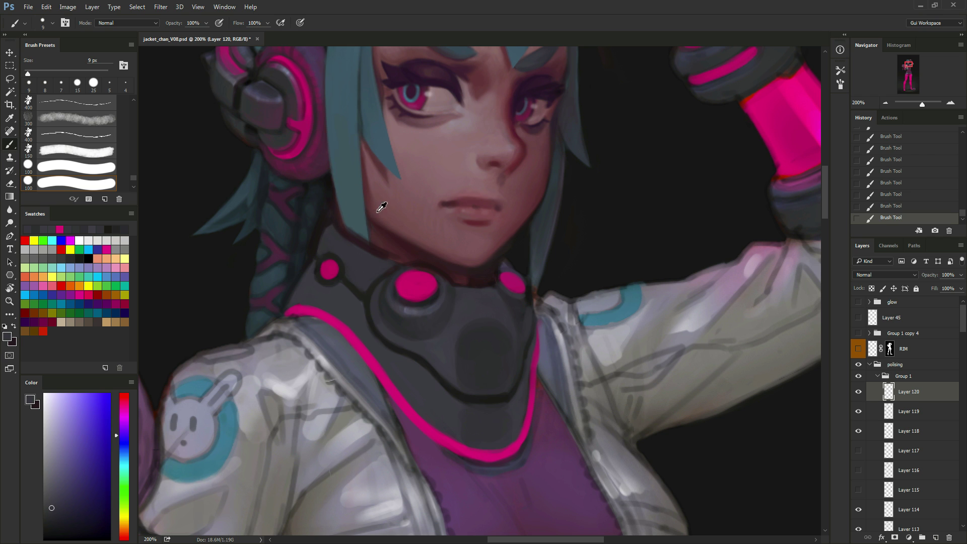
alt+click(328, 234)
alt+click(326, 232)
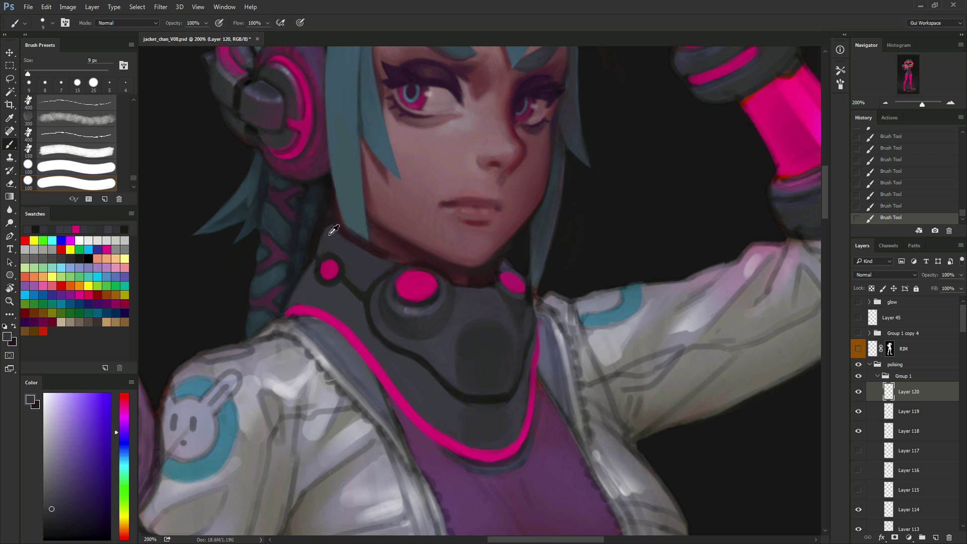
key(bracketleft)
key(bracketleft)
key(bracketleft)
alt+click(331, 240)
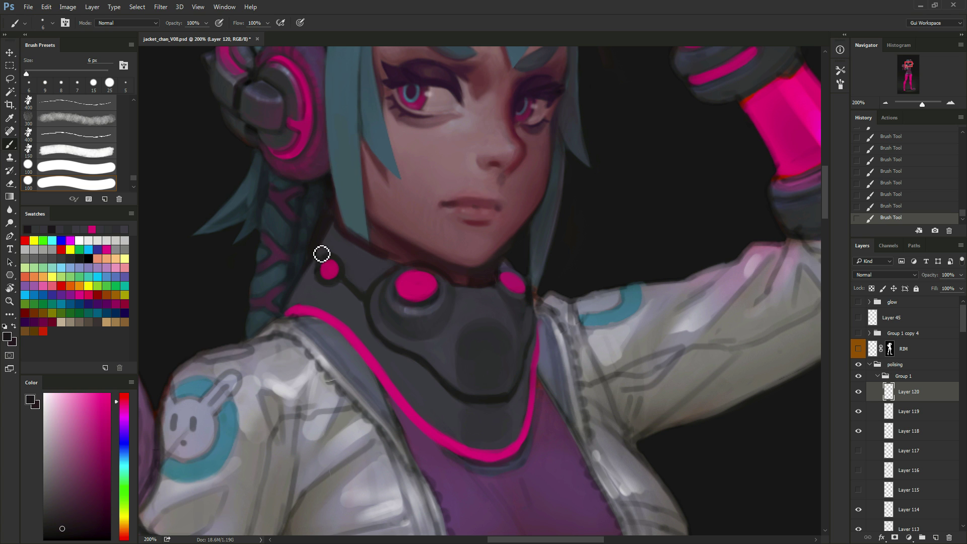
alt+click(340, 216)
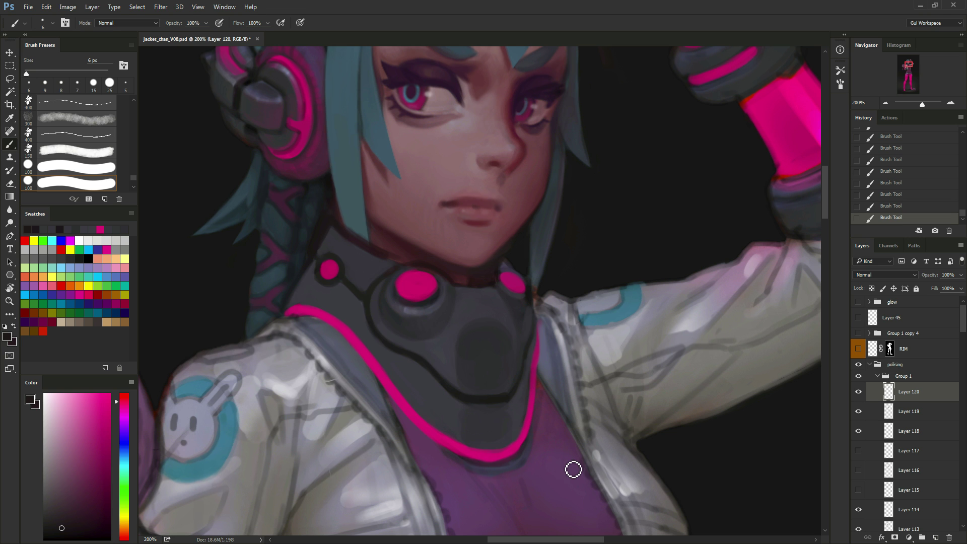
Add a new layer above the current one and sample a light blue-grey from the arm gauntlet's cuff.
mouse_move(568, 464)
mouse_down()
mouse_move(628, 432)
mouse_move(623, 453)
mouse_up()
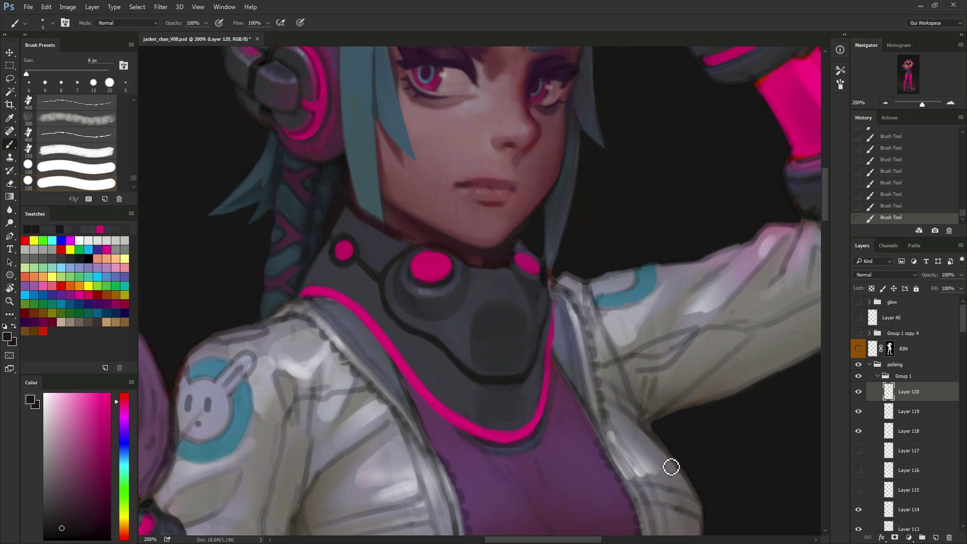
click(936, 538)
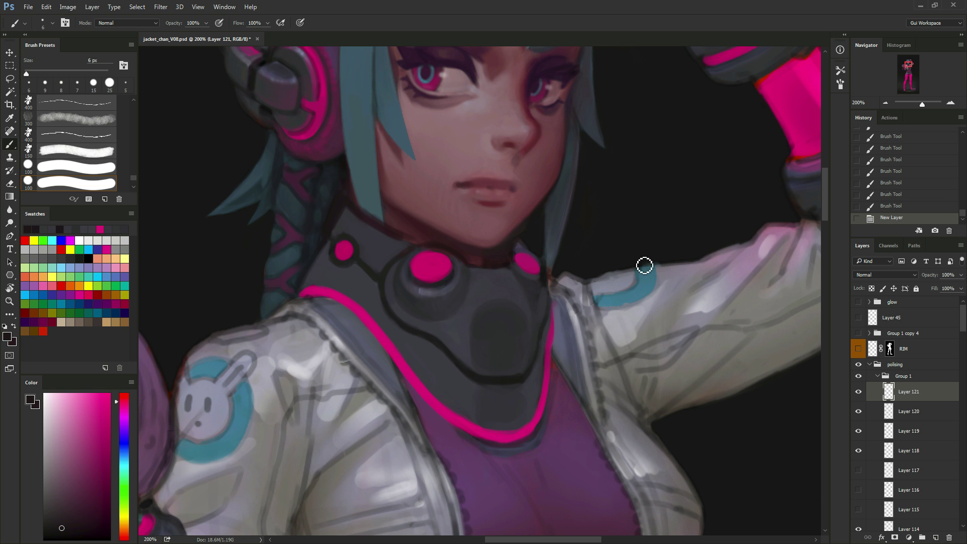
drag(335, 418, 473, 228)
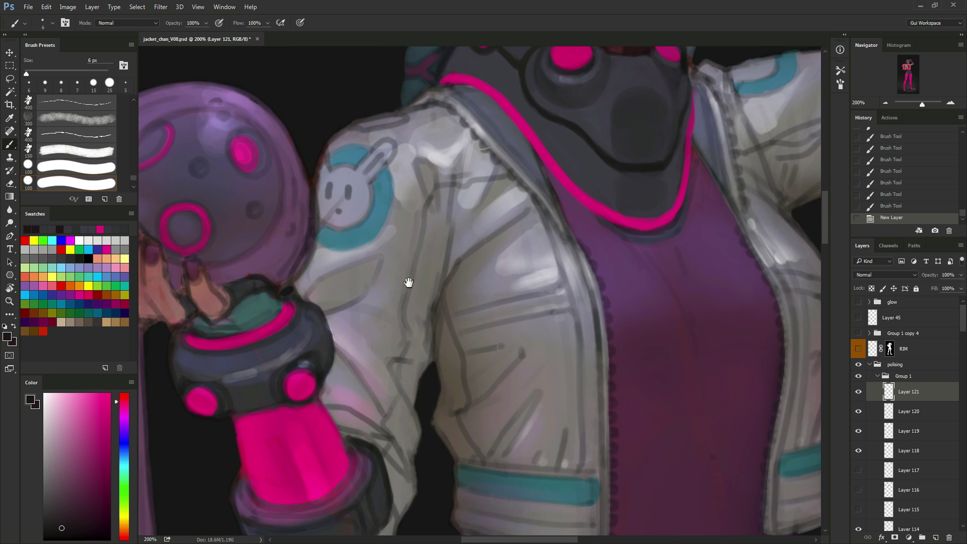
alt+click(311, 362)
drag(309, 363, 216, 478)
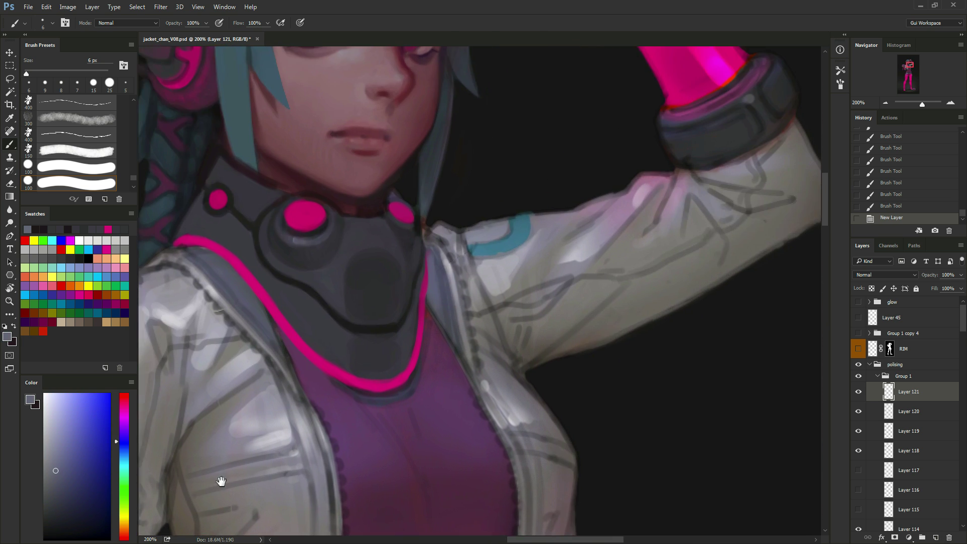
Paint thin blue-grey highlights along the collar seam's curve and towards the small pink light at 4 and 5 px.
mouse_move(288, 294)
mouse_down()
mouse_move(344, 342)
mouse_move(359, 340)
mouse_move(297, 302)
mouse_move(306, 308)
mouse_up()
key(bracketright)
key(bracketright)
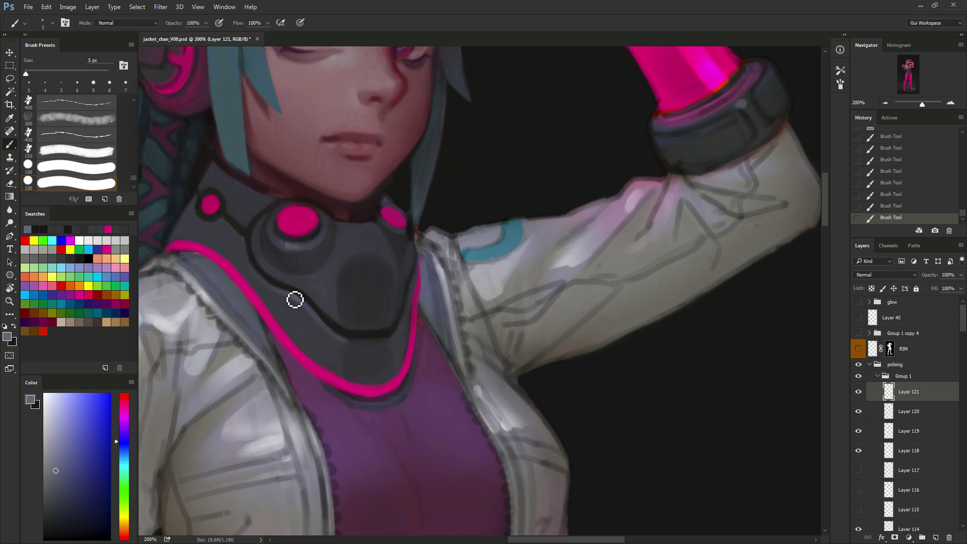
key(bracketleft)
drag(287, 205, 340, 248)
key(bracketright)
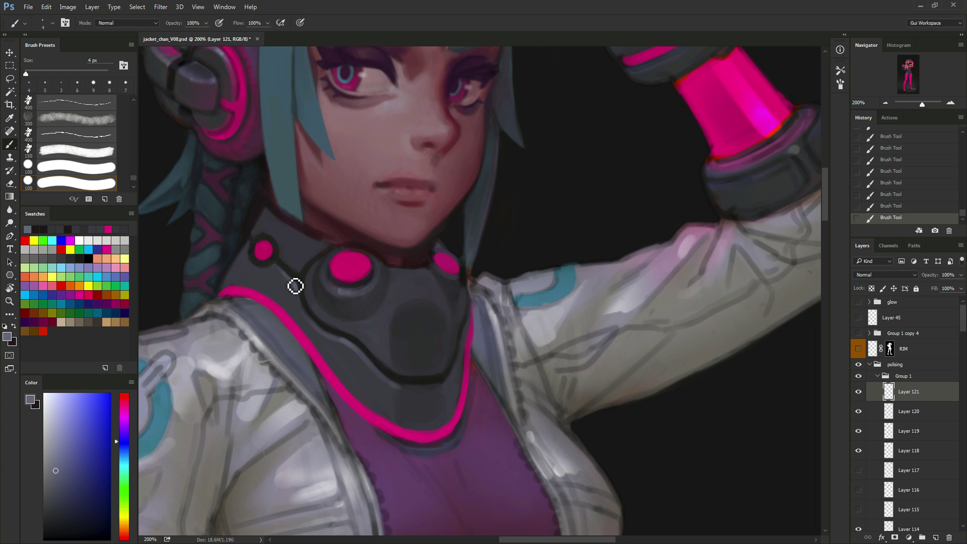
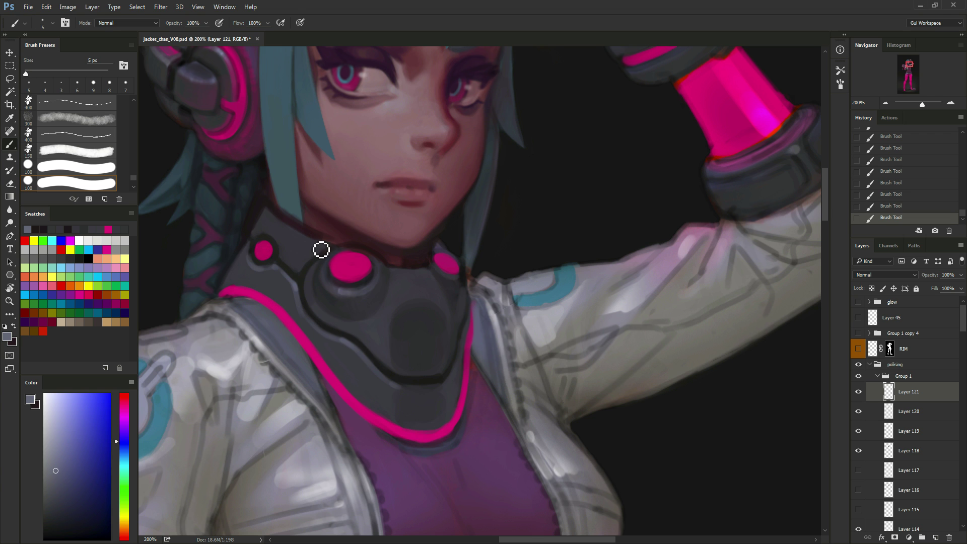
Continue the blue-grey edge highlight under the lowest part of the collar's seam with a 6 px brush.
drag(526, 325, 594, 306)
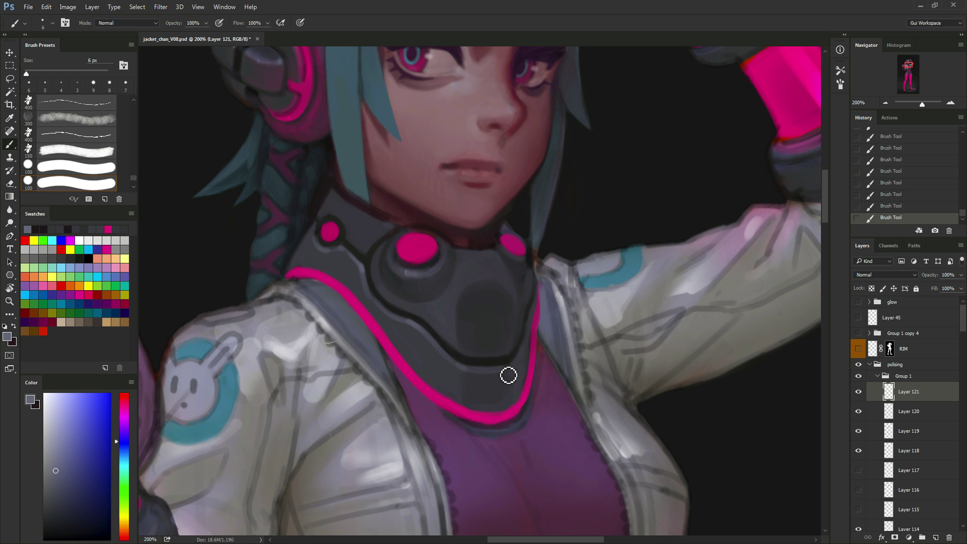
key(bracketright)
drag(527, 346, 546, 386)
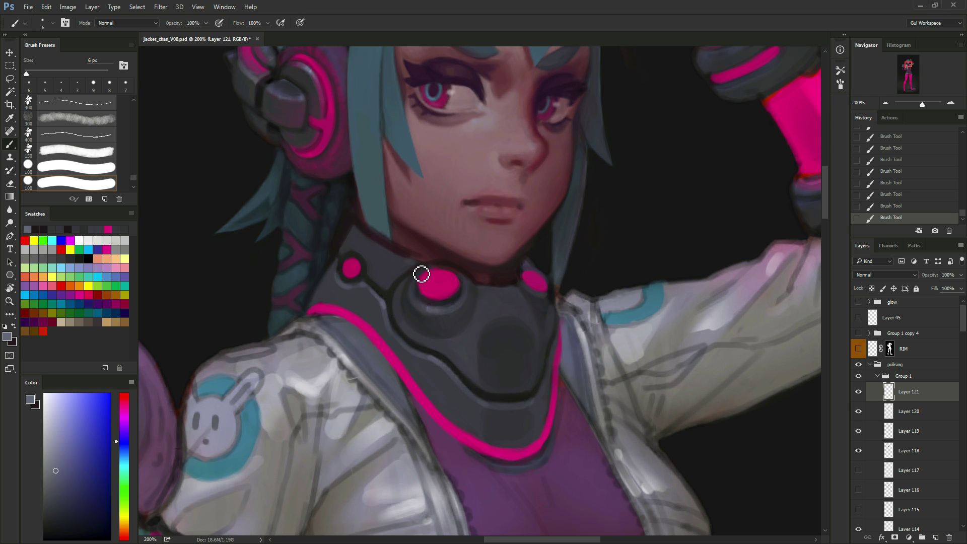
drag(594, 357, 588, 309)
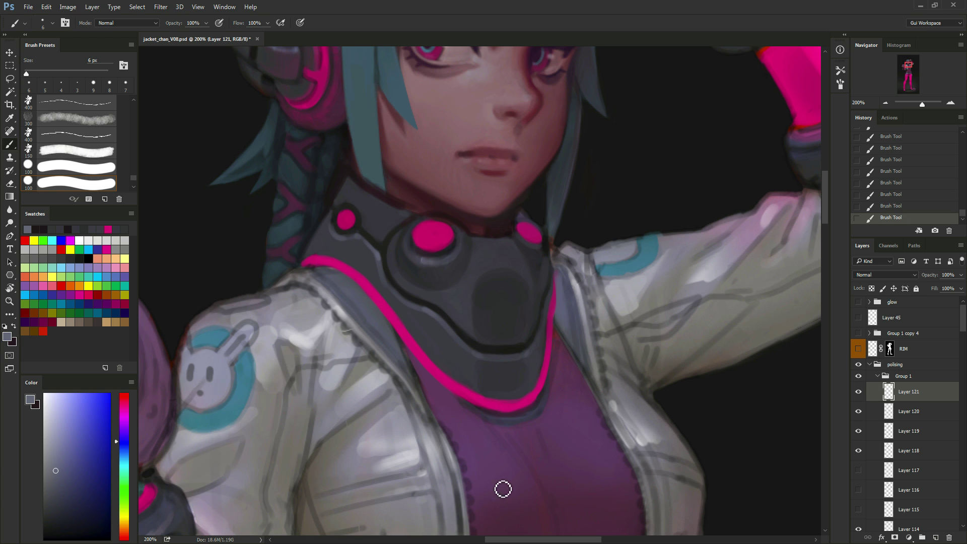
Paint a lighter rim around the rounded top of the front recess at 7 px and soften it with sampled greys.
key(bracketright)
drag(481, 283, 523, 280)
key(ctrl+alt+z)
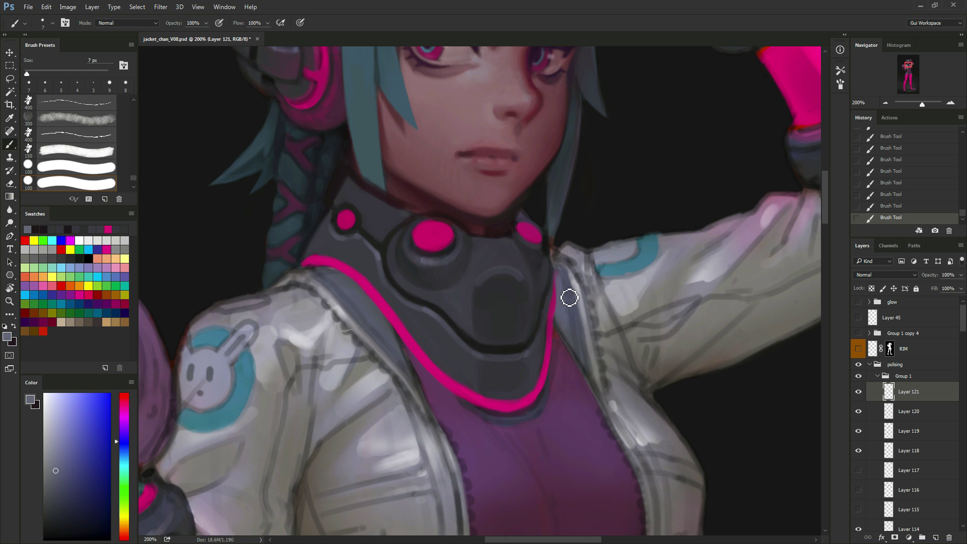
alt+click(492, 274)
alt+click(494, 285)
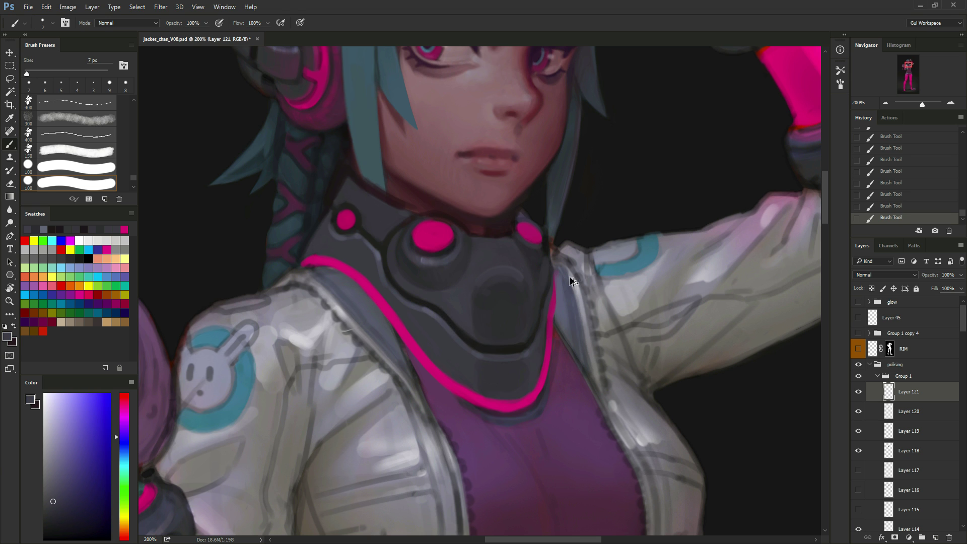
Step back through the last recess strokes and restore them to compare the rim highlight.
key(ctrl+alt+z)
key(ctrl+alt+z)
key(ctrl+alt+z)
key(ctrl+alt+z)
alt+click(493, 286)
key(ctrl+shift+z)
key(ctrl+shift+z)
key(ctrl+shift+z)
key(ctrl+shift+z)
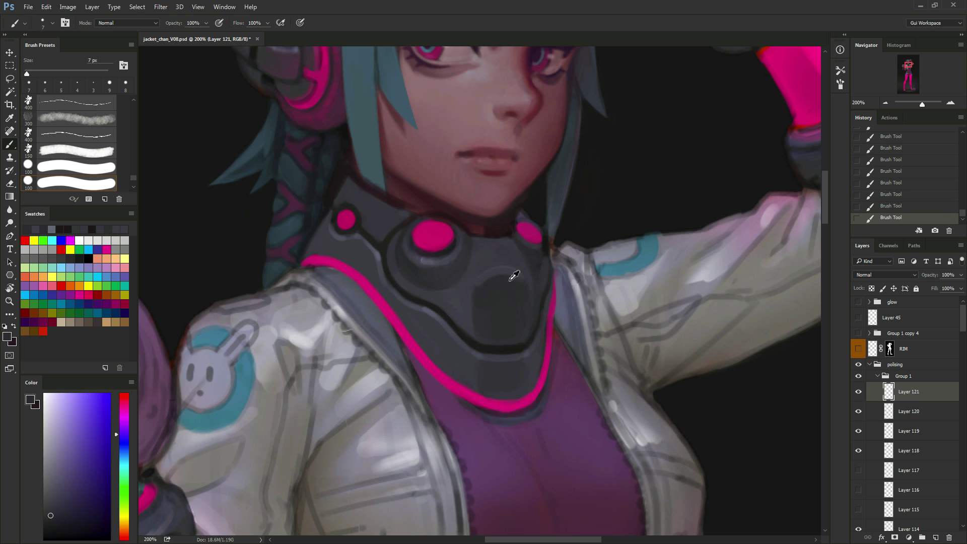
Sharpen the recess's rim highlight and its inner dark edge with sampled greys at 5 px.
alt+click(429, 308)
key(bracketleft)
key(bracketleft)
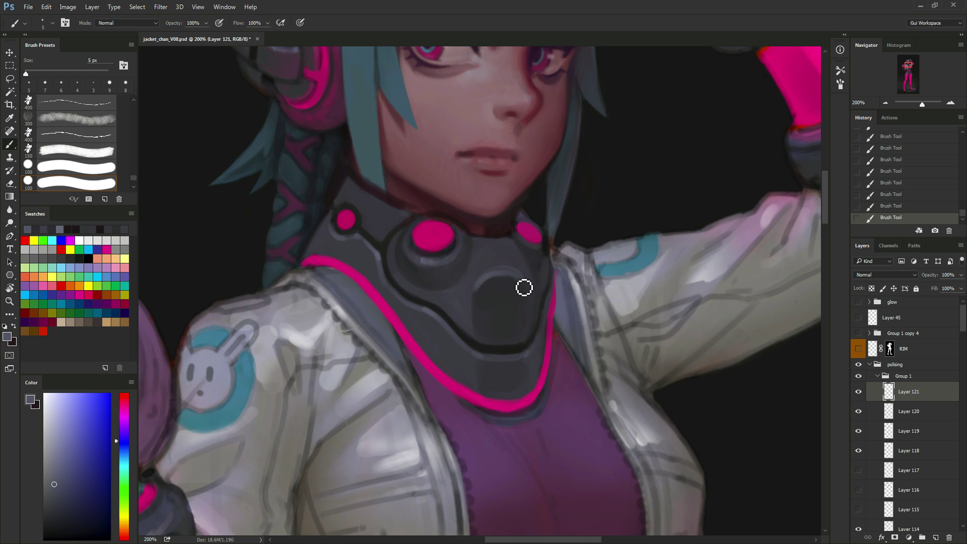
alt+click(498, 288)
alt+click(479, 285)
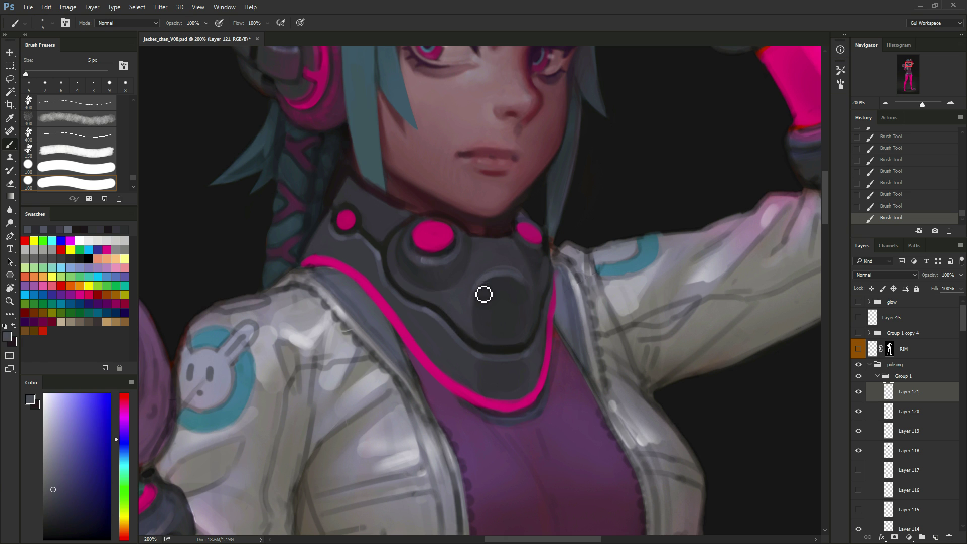
alt+click(495, 275)
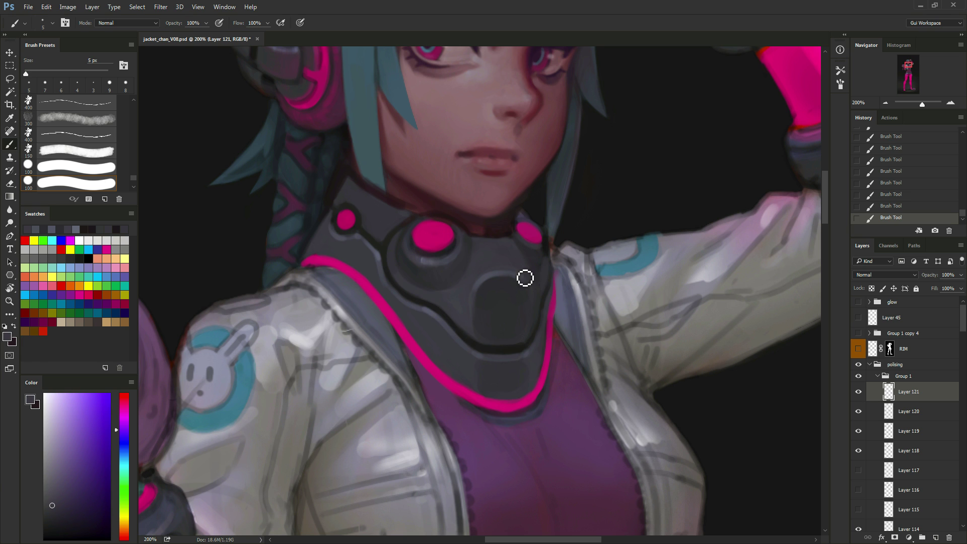
alt+click(516, 292)
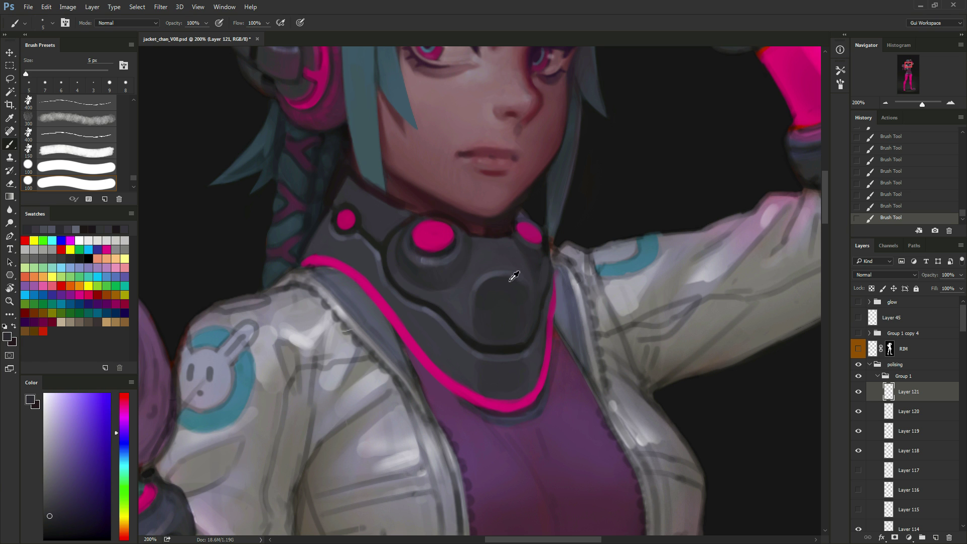
alt+click(513, 274)
drag(502, 279, 523, 291)
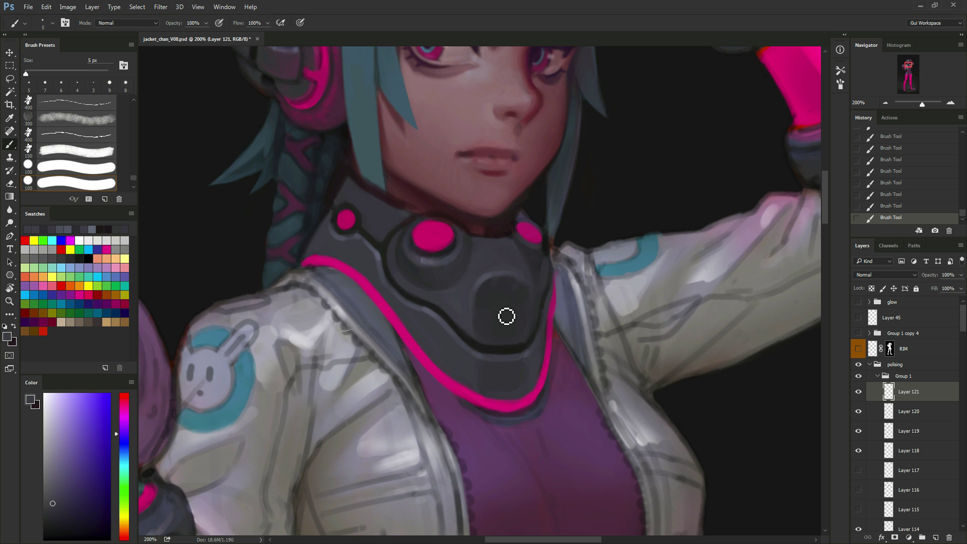
Erase the recess's rim highlight at 45 px and try a sampled grey stroke above it.
key(e)
drag(472, 292, 482, 286)
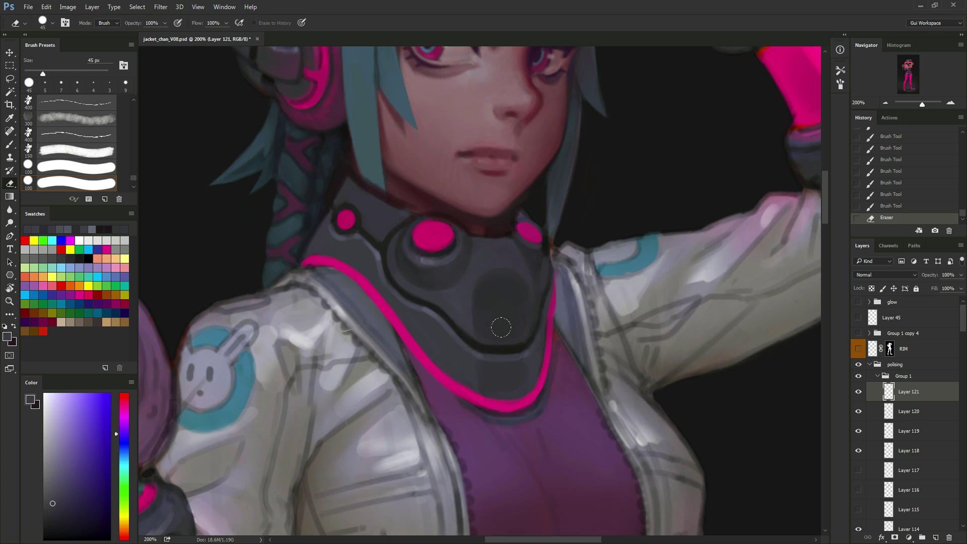
key(b)
alt+click(437, 308)
mouse_move(501, 284)
mouse_down()
mouse_move(490, 254)
mouse_move(497, 277)
mouse_move(486, 255)
mouse_move(500, 256)
mouse_move(479, 313)
mouse_move(442, 373)
mouse_move(478, 314)
mouse_move(476, 233)
mouse_up()
alt+click(485, 253)
key(e)
key(b)
Set the brush hardness to 0%, undo a test dab on the recess and enlarge the brush to 20 px.
right_click(516, 285)
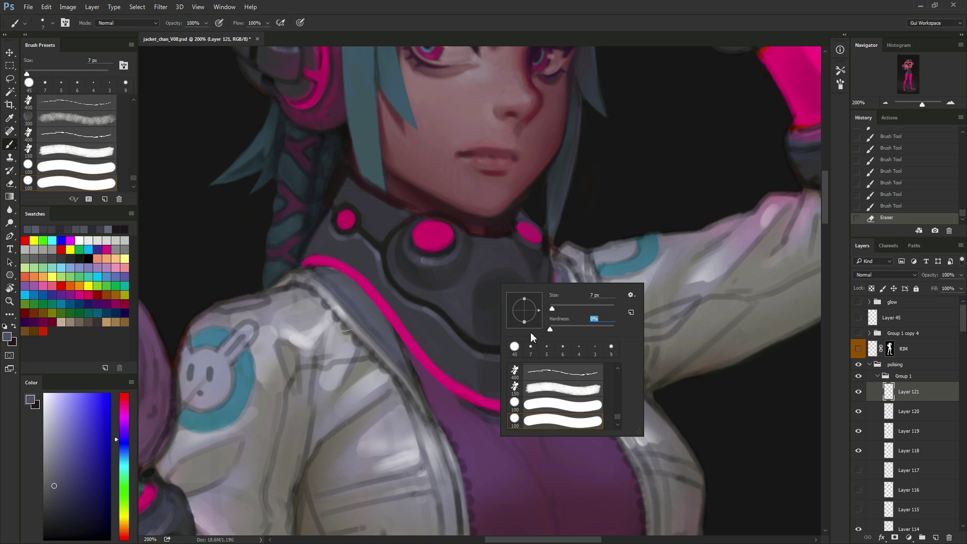
click(498, 278)
key(ctrl+z)
key(bracketright)
key(bracketright)
key(bracketright)
key(bracketright)
key(bracketright)
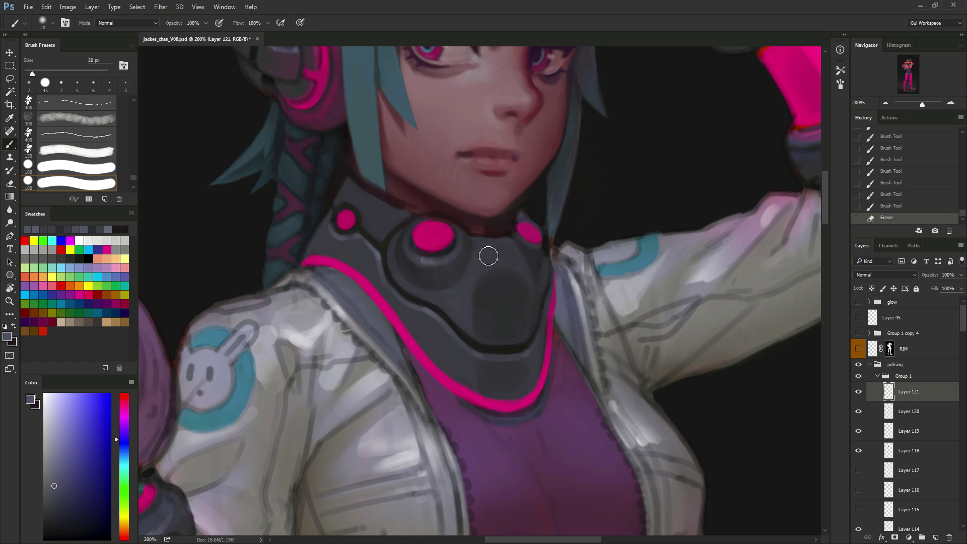
Try soft lighter dabs just above the front recess at 20, 10 and 15 px, undoing each one.
click(491, 257)
key(ctrl+z)
key(bracketleft)
click(496, 272)
key(ctrl+z)
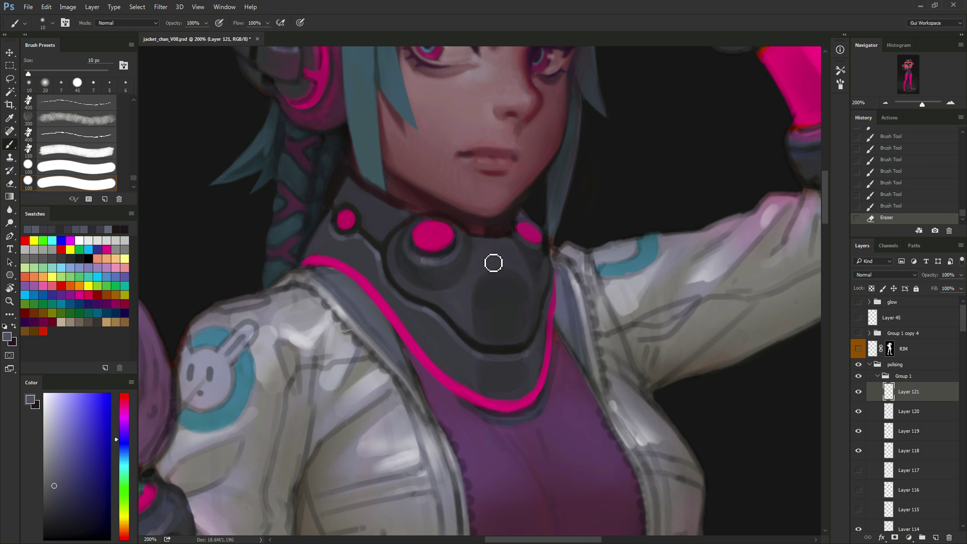
key(bracketright)
mouse_move(489, 252)
mouse_down()
mouse_move(496, 262)
mouse_move(487, 261)
mouse_up()
key(ctrl+z)
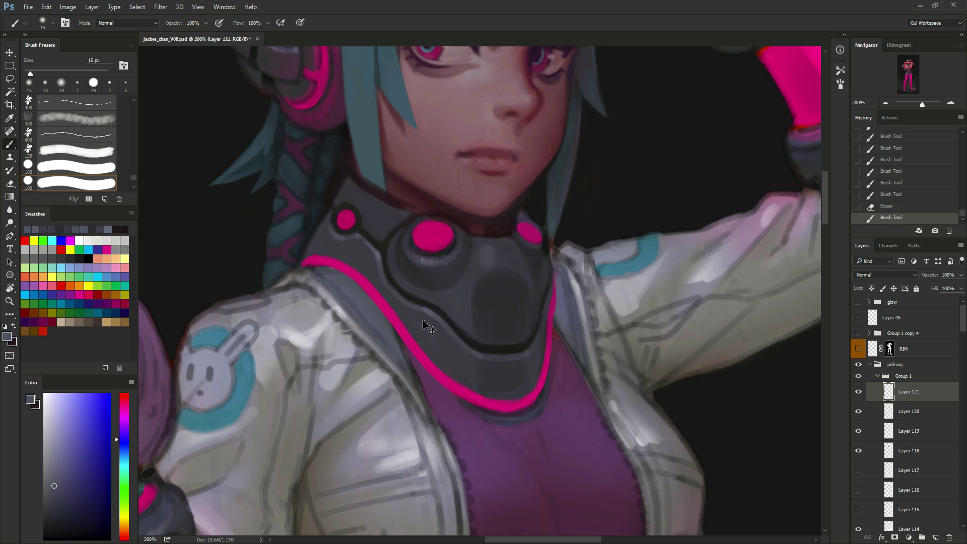
Sample a collar grey, try soft dabs above and inside the front recess, and undo them.
key(ctrl+z)
alt+click(378, 248)
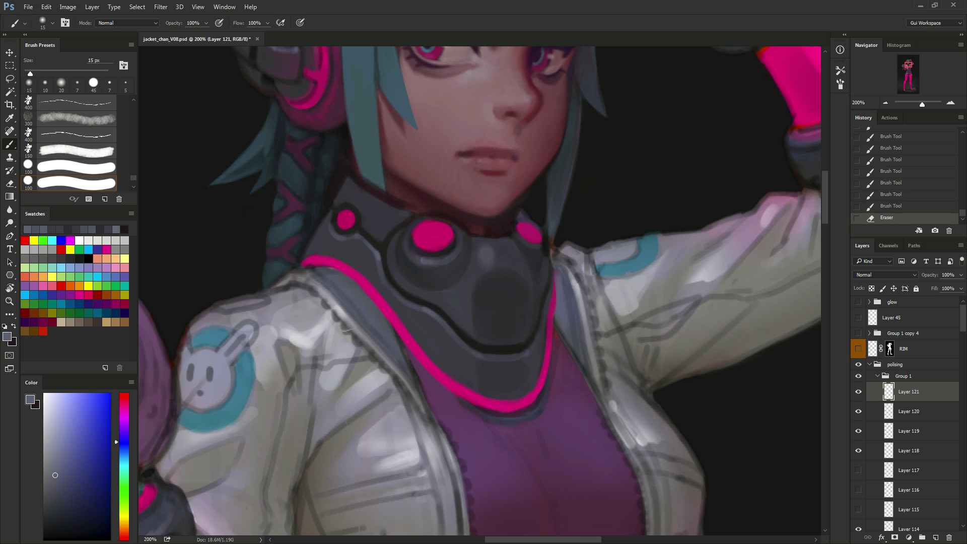
drag(491, 267, 490, 252)
mouse_move(496, 288)
mouse_down()
mouse_move(501, 266)
mouse_move(491, 258)
mouse_move(496, 307)
mouse_move(479, 278)
mouse_move(506, 293)
mouse_up()
key(ctrl+alt+z)
key(ctrl+alt+z)
key(bracketright)
key(bracketright)
key(ctrl+alt+z)
Erase stray paint around the top of the front recess with the eraser at 20 px and enlarge it to 35 px.
key(e)
key(bracketright)
key(bracketleft)
key(bracketleft)
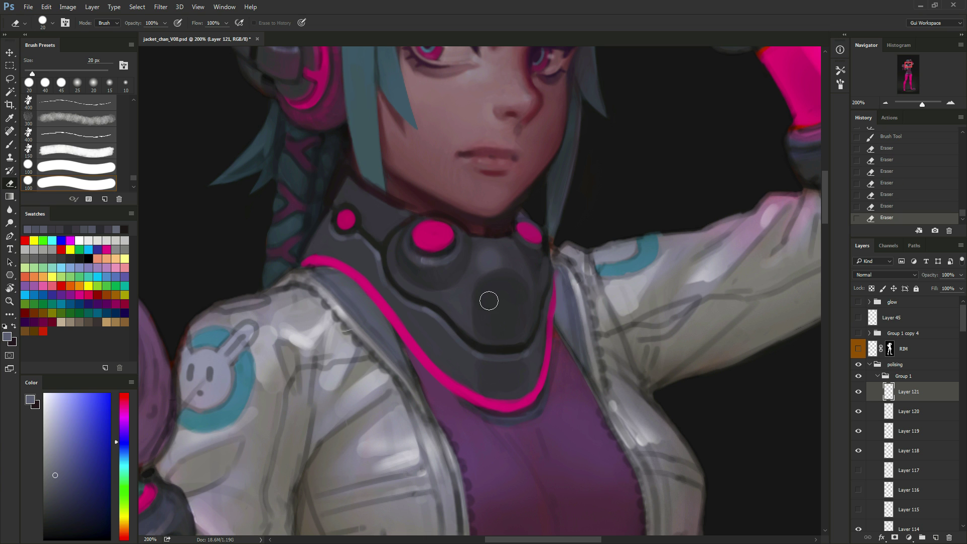
right_click(516, 282)
click(516, 276)
key(bracketright)
key(bracketright)
key(bracketright)
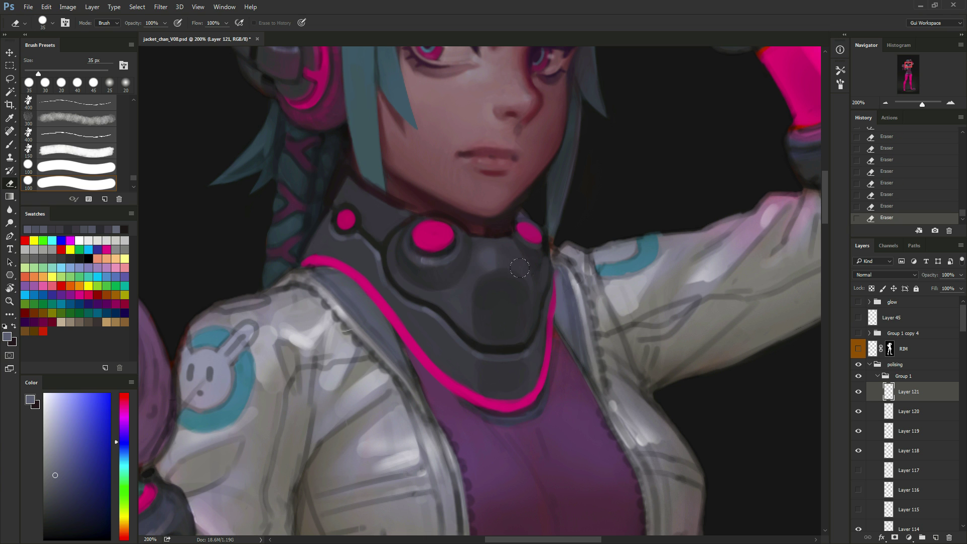
Make the eraser soft, compare the collar with Layer 120 hidden, and erase below the recess at 50 px on Layer 121.
right_click(519, 268)
double_click(592, 316)
click(858, 412)
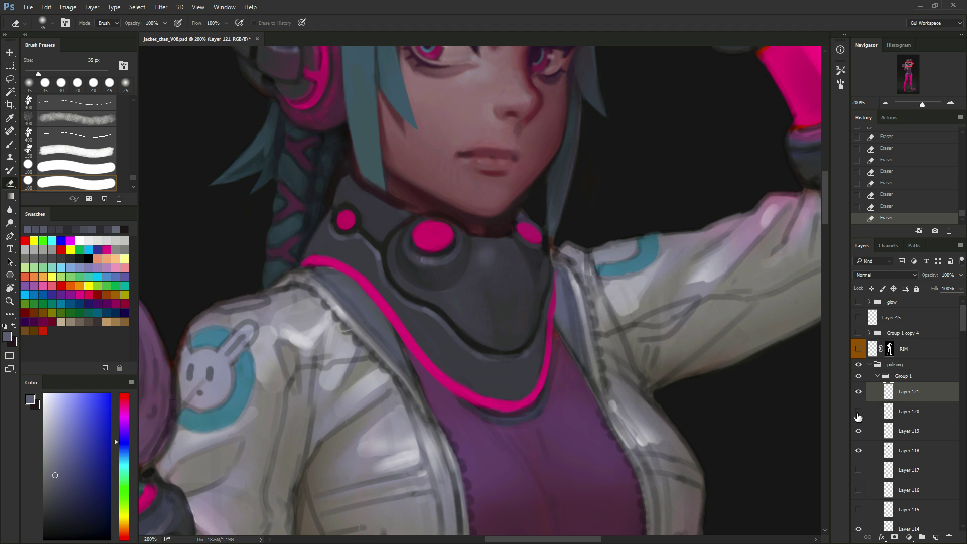
click(858, 412)
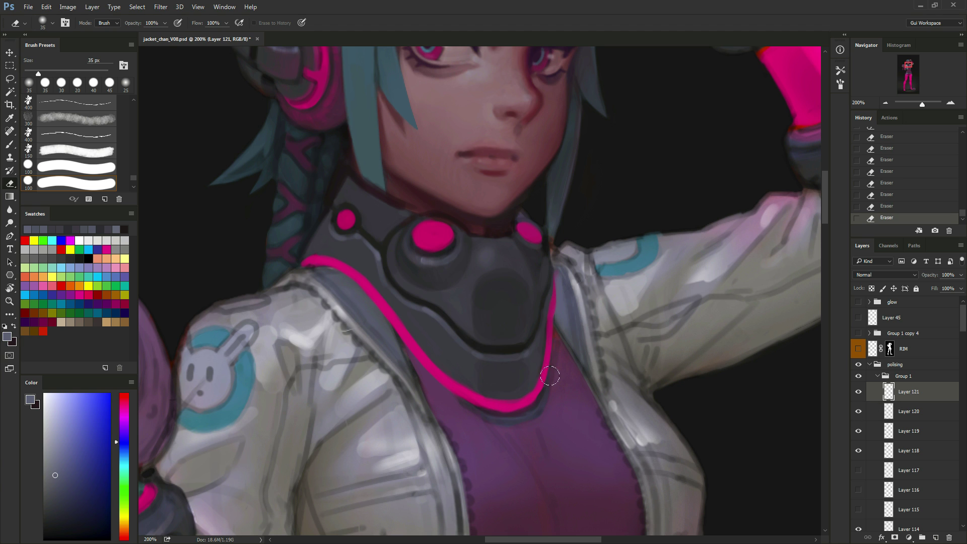
key(bracketright)
drag(486, 359, 521, 355)
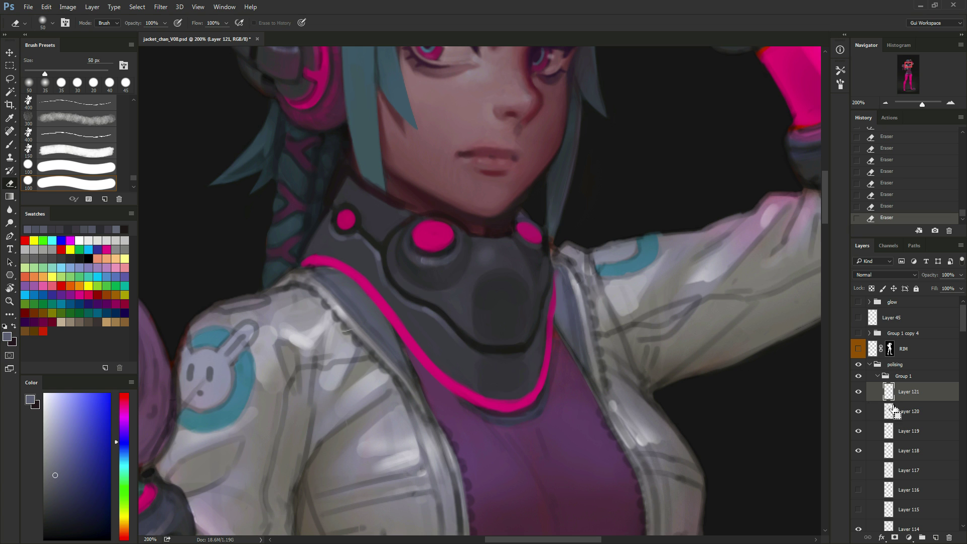
Erase the recess's shading and the highlight below it on Layer 120 with a soft 60 px eraser.
click(894, 410)
click(858, 412)
click(858, 411)
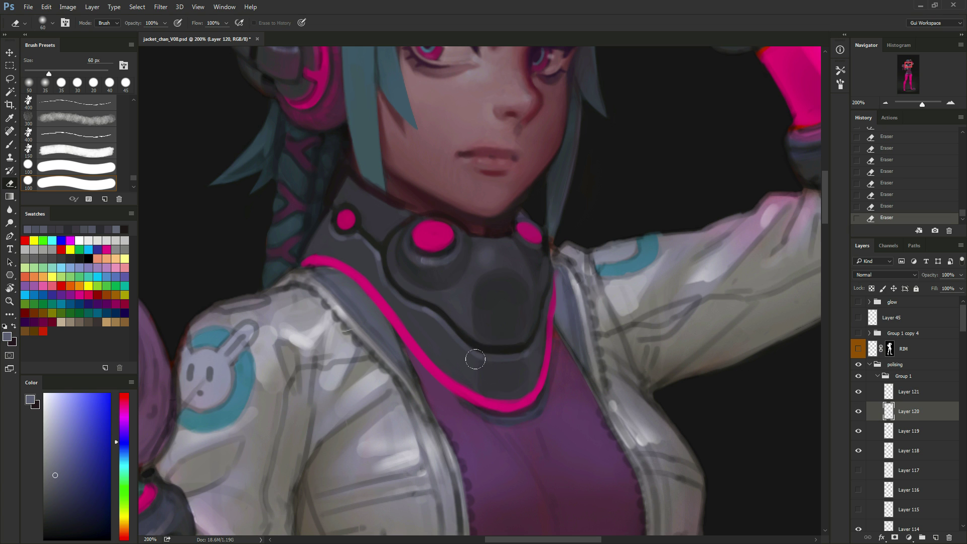
drag(474, 359, 489, 276)
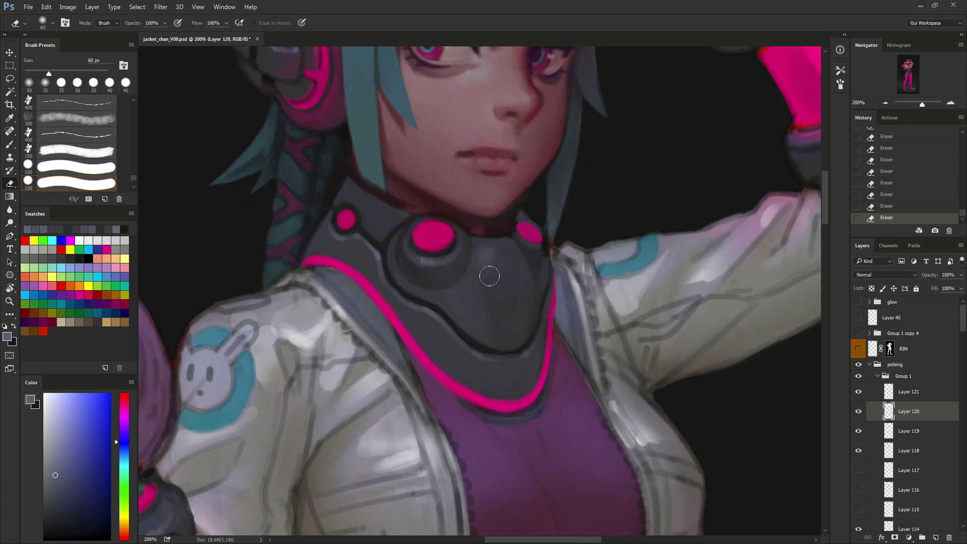
Return to Layer 121 and sample a grey beside the collar's seam for a 20 px soft brush.
click(894, 398)
key(b)
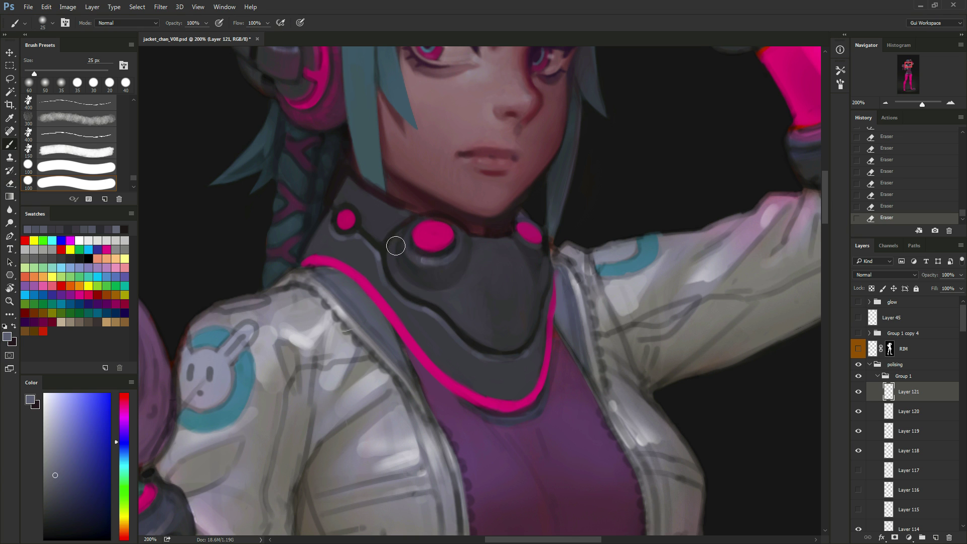
alt+click(379, 257)
key([)
Try a soft vertical highlight down the collar's front at 20 and 25 px, undoing each stroke.
drag(492, 269, 498, 299)
key(ctrl+z)
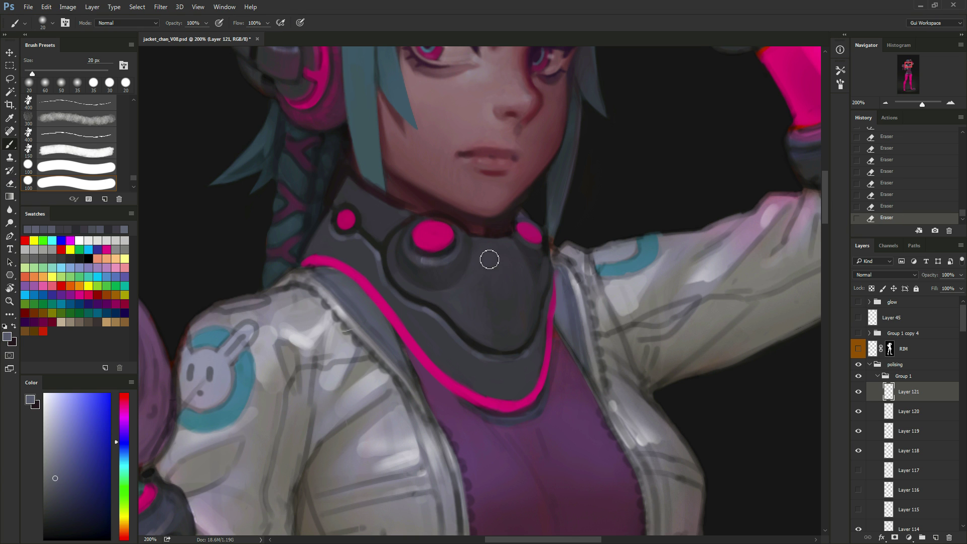
drag(490, 258, 495, 312)
key(ctrl+z)
key(])
drag(492, 266, 494, 311)
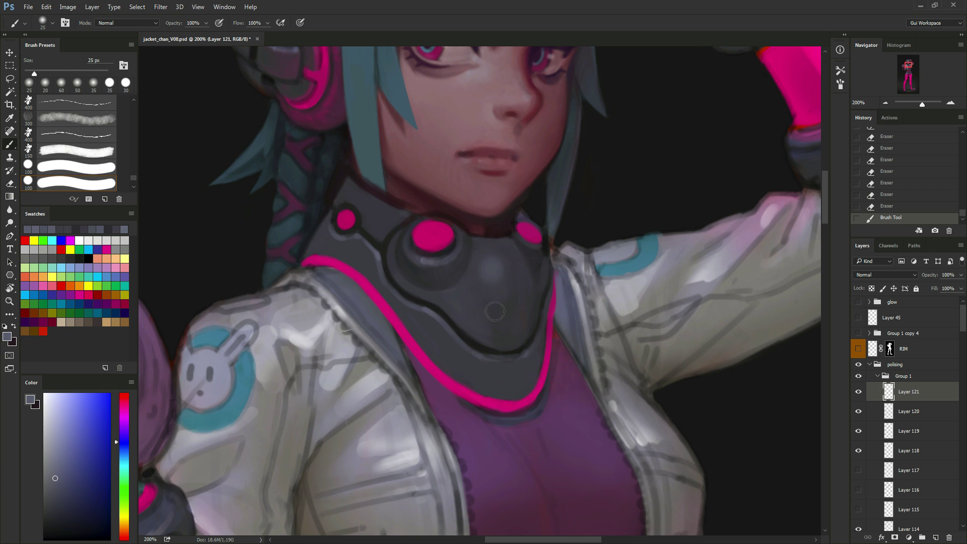
click(493, 292)
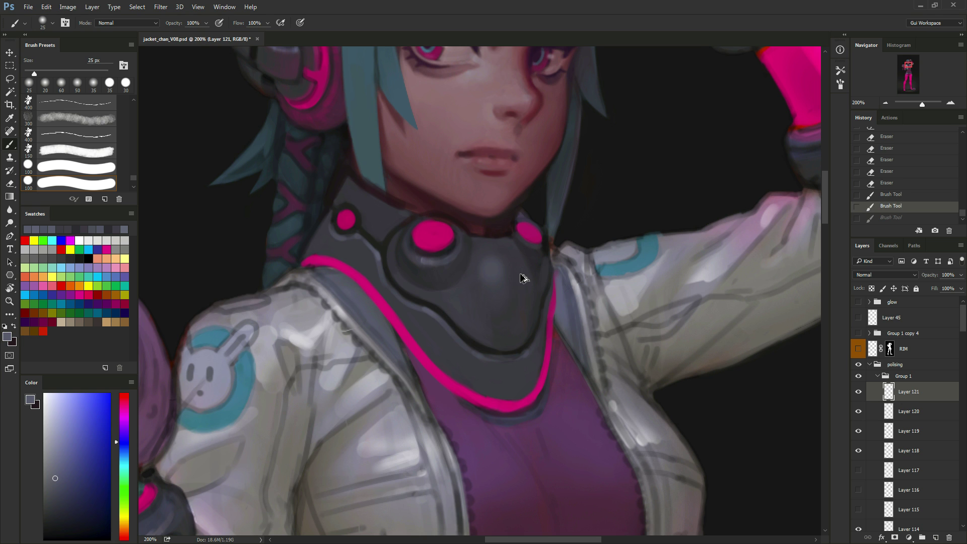
key(ctrl+z)
key(ctrl+z)
Dab a faint 25 px highlight on the collar's front, undoing the extra dabs tried around it at 10 px.
drag(490, 267, 487, 265)
click(487, 266)
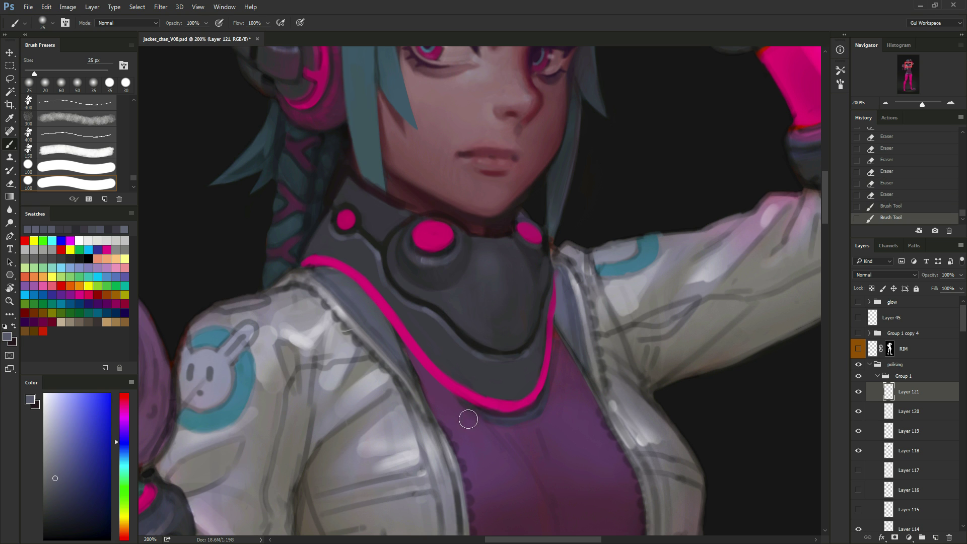
key(bracketleft)
key(ctrl+z)
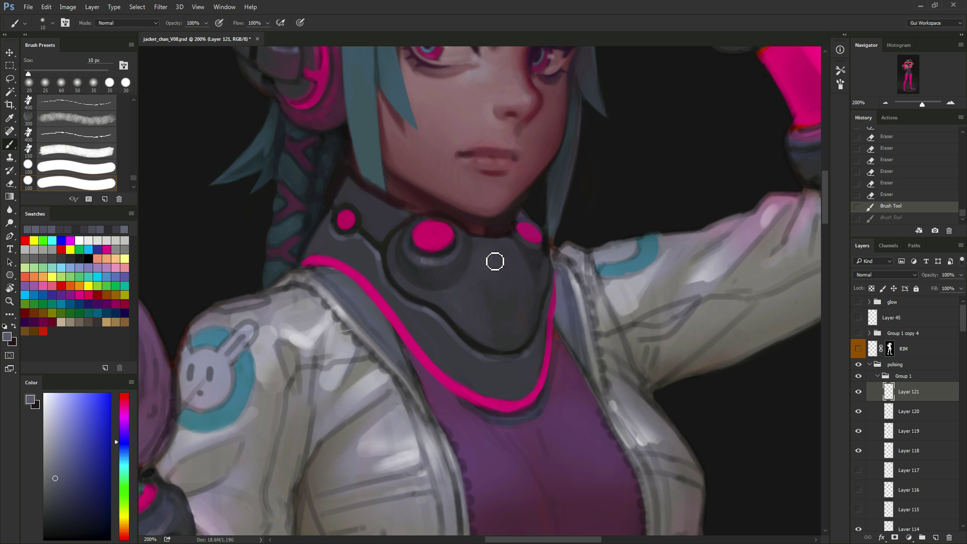
click(487, 282)
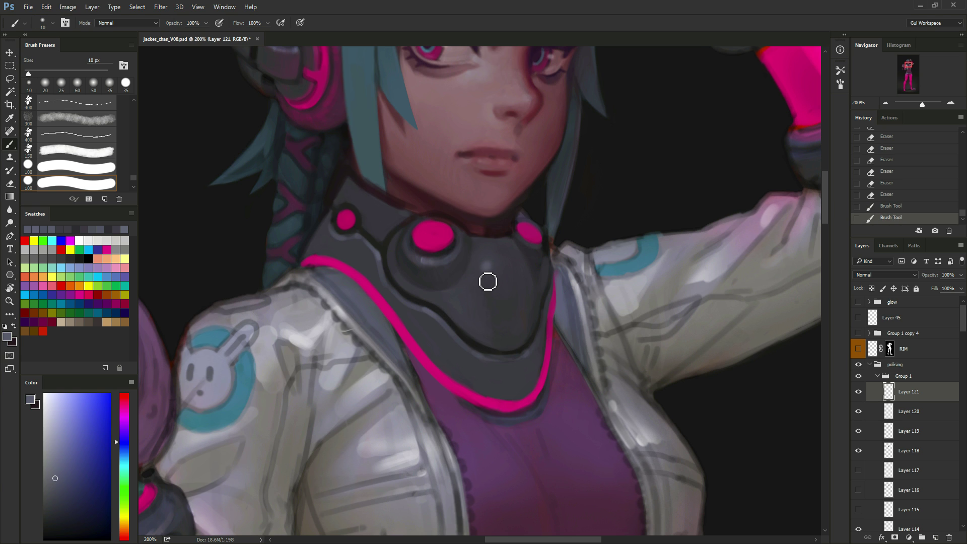
key(ctrl+z)
key(bracketright)
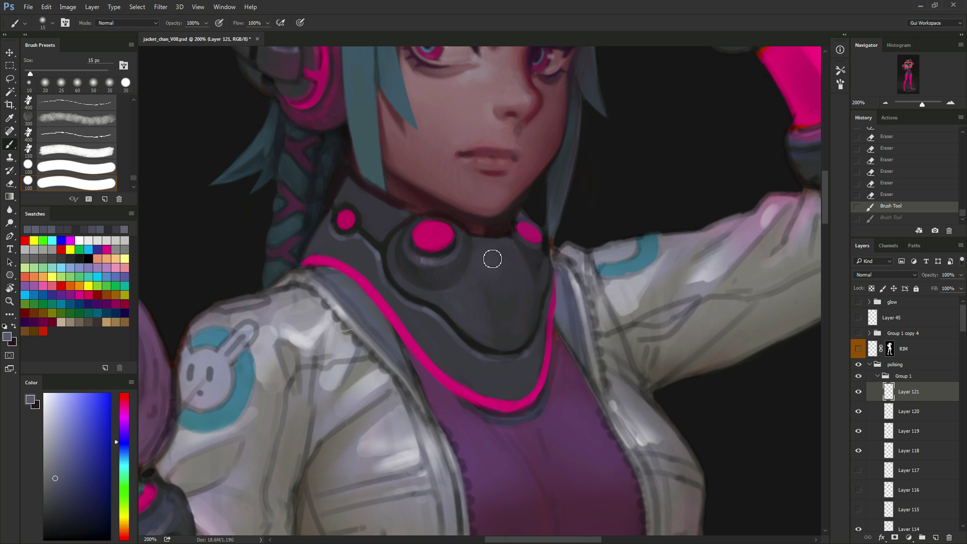
key(bracketleft)
mouse_move(492, 254)
mouse_down()
mouse_move(500, 388)
mouse_move(468, 446)
mouse_move(492, 327)
mouse_move(494, 274)
mouse_up()
key(ctrl+z)
Erase the highlight's lower part, repaint it as a soft vertical streak on the collar's front, and fade its upper end.
key(e)
mouse_move(493, 282)
mouse_down()
mouse_move(483, 262)
mouse_move(475, 304)
mouse_move(471, 258)
mouse_move(489, 297)
mouse_up()
key(b)
drag(490, 255, 493, 300)
key(e)
drag(494, 250, 484, 254)
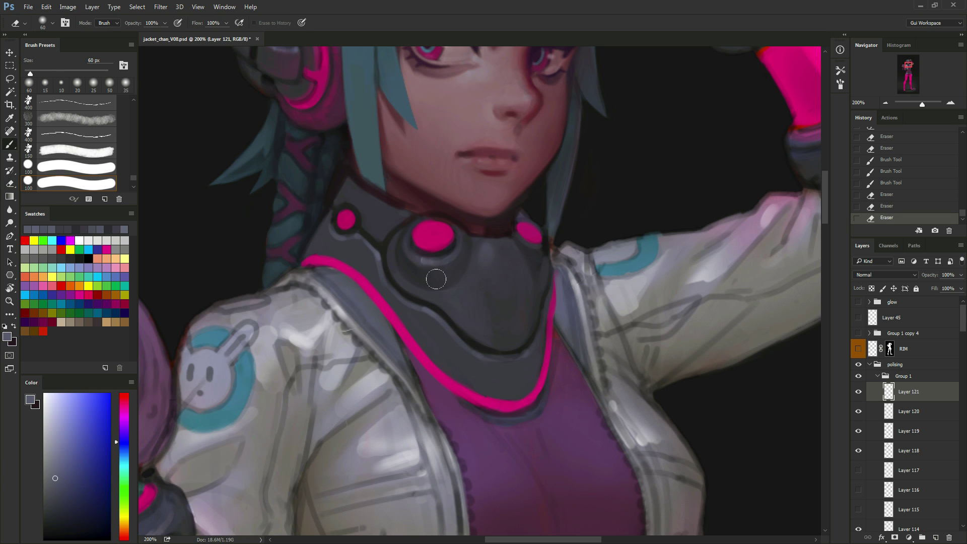
Brush soft sampled grey over the collar's front beside the large pink light, enlarging the brush for broader shading.
key(b)
key(bracketleft)
mouse_move(466, 293)
mouse_down()
mouse_move(482, 277)
mouse_move(460, 300)
mouse_move(468, 296)
mouse_up()
key(bracketright)
key(bracketright)
key(bracketright)
key(bracketright)
mouse_move(480, 287)
mouse_down()
mouse_move(479, 297)
mouse_move(459, 295)
mouse_move(486, 268)
mouse_up()
Blend the collar's front highlight and the shading along the seam with a soft eraser at 60 and 50 px.
key(e)
drag(487, 265, 486, 258)
drag(488, 262, 488, 259)
drag(489, 262, 491, 269)
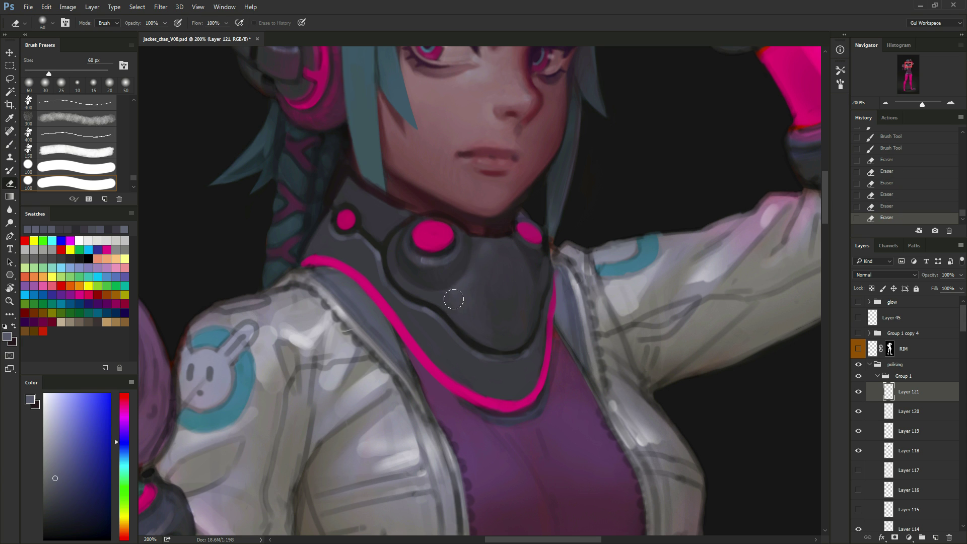
key(bracketleft)
drag(453, 299, 444, 296)
drag(458, 304, 487, 342)
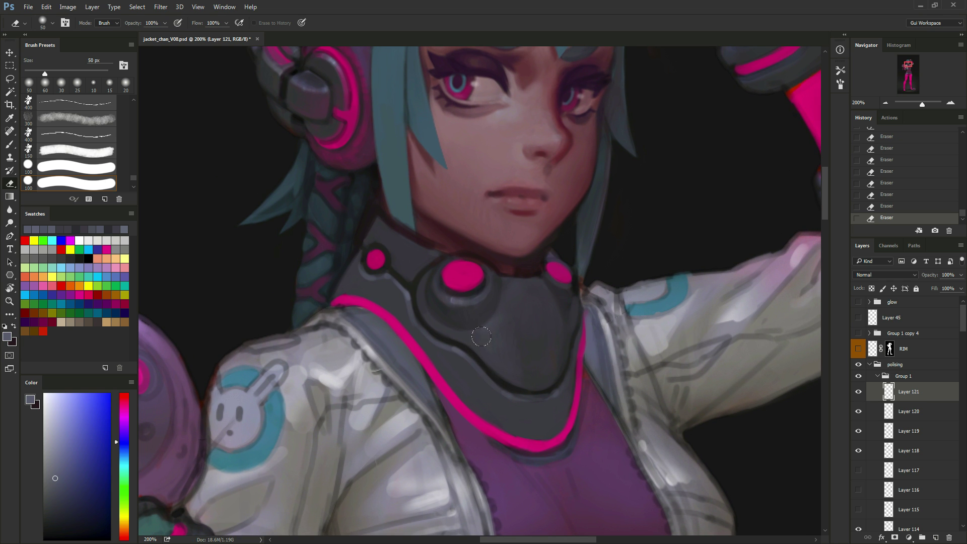
Try a 7 px grey stroke on the seam beside the small pink light.
key(b)
drag(413, 287, 410, 282)
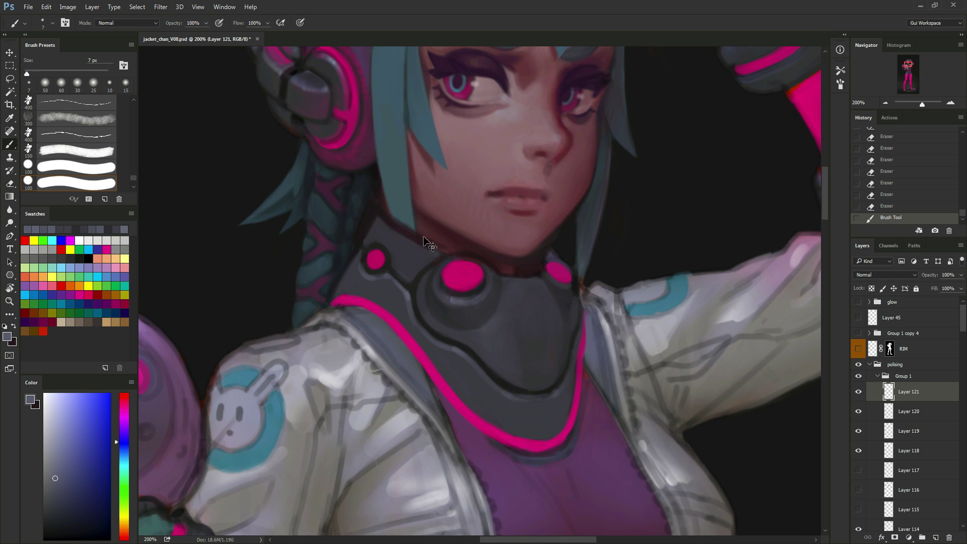
key(bracketright)
mouse_move(612, 422)
mouse_down()
mouse_move(597, 377)
mouse_move(557, 388)
mouse_move(566, 391)
mouse_up()
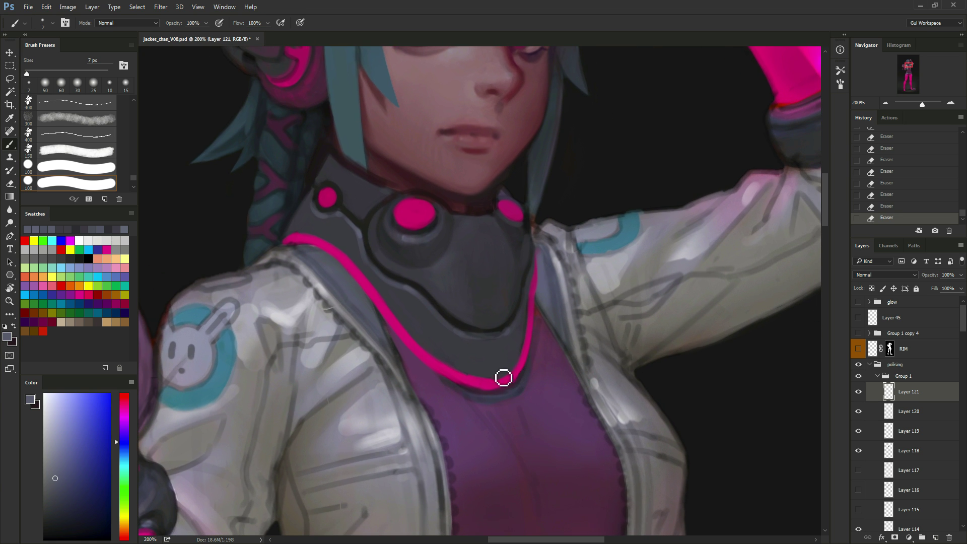
Refine the collar's lower dark seam and the edge beneath it with sampled tones at about 7 px.
alt+click(471, 322)
mouse_move(470, 328)
mouse_down()
mouse_move(499, 339)
mouse_move(505, 329)
mouse_move(502, 346)
mouse_up()
key(bracketleft)
key(bracketright)
alt+click(467, 336)
alt+click(503, 336)
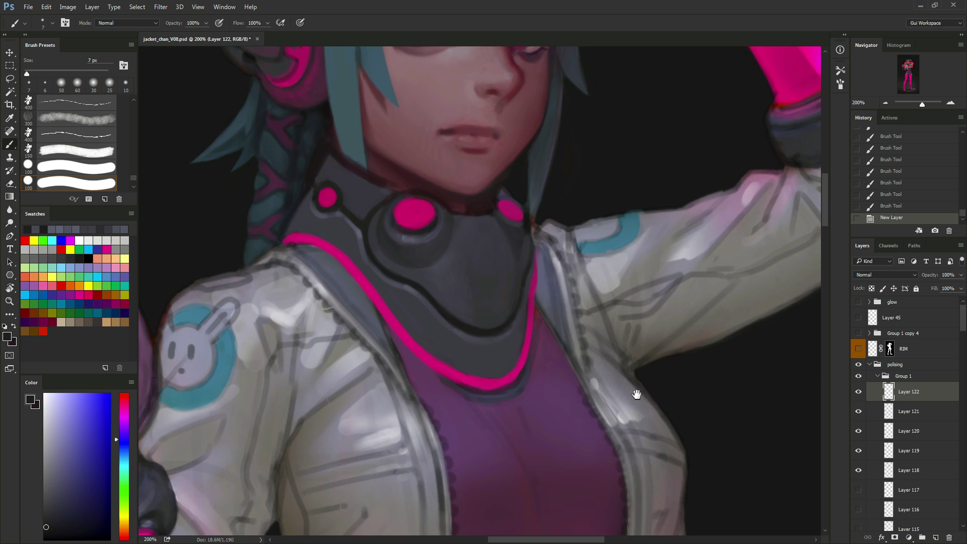
On a new layer above the collar paint, sample the large light's pink and set the brush to 8 px.
drag(636, 394, 672, 466)
key(bracketright)
key(bracketright)
key(bracketright)
key(bracketright)
key(bracketright)
key(bracketright)
key(bracketright)
key(bracketright)
key(bracketright)
key(bracketright)
key(bracketright)
key(bracketright)
alt+click(463, 286)
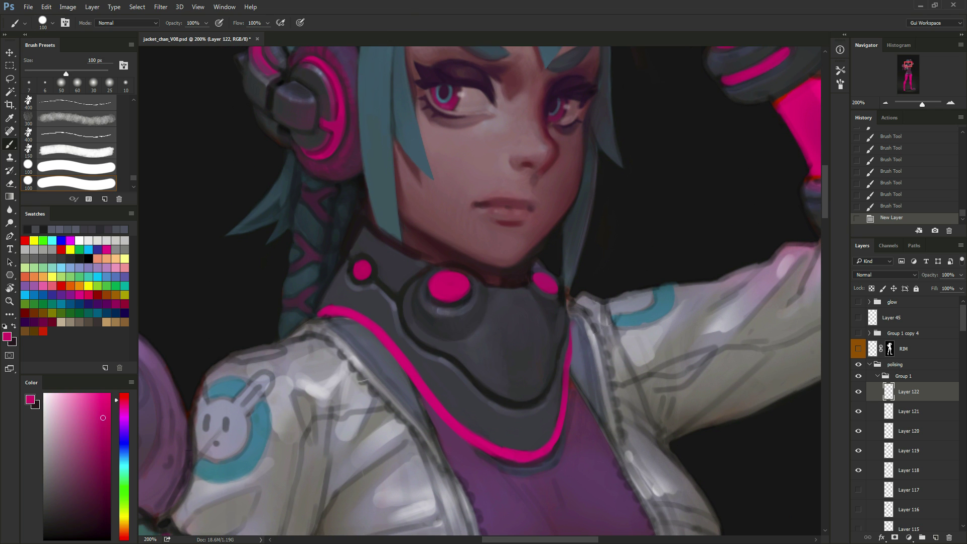
key(bracketleft)
key(bracketleft)
key(bracketleft)
key(bracketleft)
key(bracketleft)
key(bracketleft)
key(bracketleft)
key(bracketleft)
key(bracketleft)
key(bracketleft)
Try a pink triangle emblem on the collar's front at 8 px and undo it.
mouse_move(504, 350)
mouse_down()
mouse_move(539, 328)
mouse_move(509, 354)
mouse_move(531, 352)
mouse_move(537, 340)
mouse_move(518, 318)
mouse_up()
key(ctrl+z)
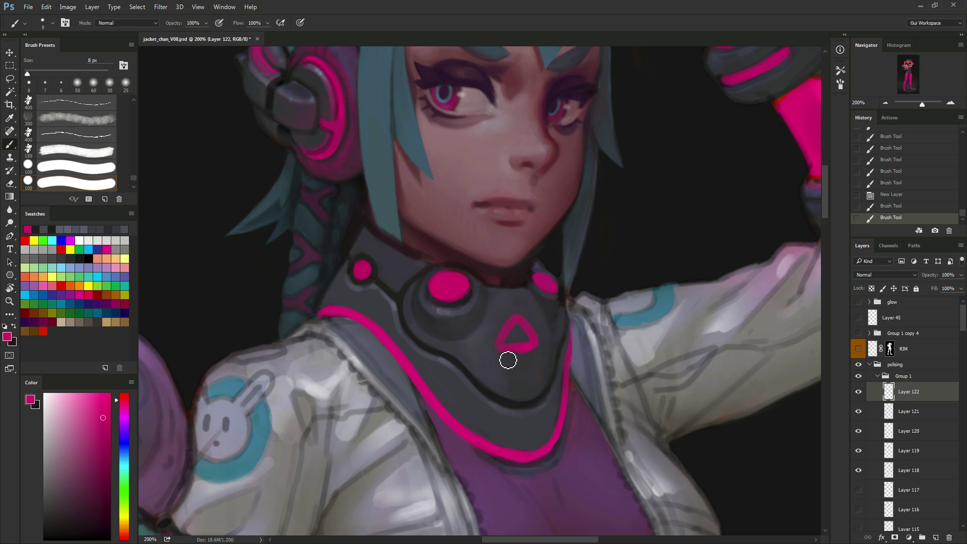
key(ctrl+z)
key(ctrl+z)
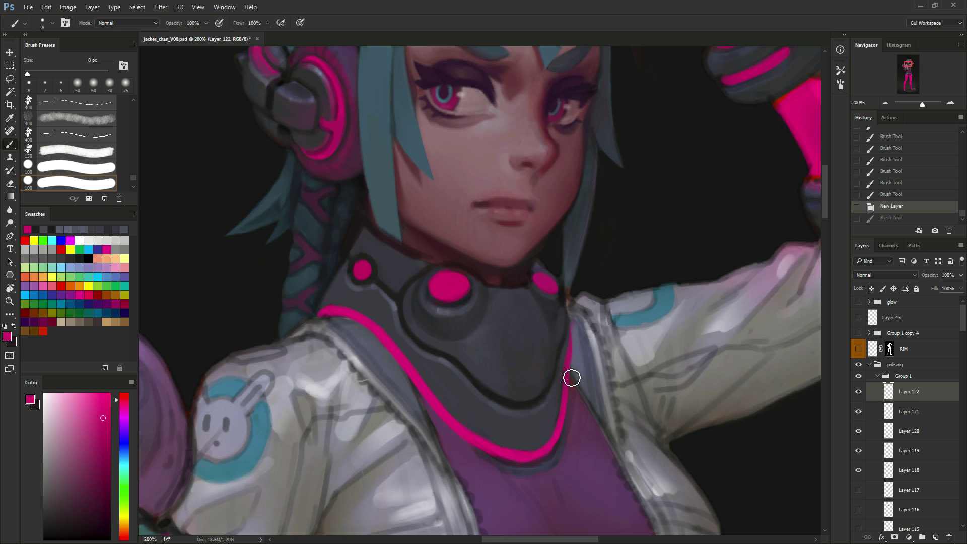
Try a pink ring emblem on the collar's front at 8 px and undo it.
drag(559, 390, 549, 372)
mouse_move(512, 342)
mouse_down()
mouse_move(500, 314)
mouse_move(513, 307)
mouse_up()
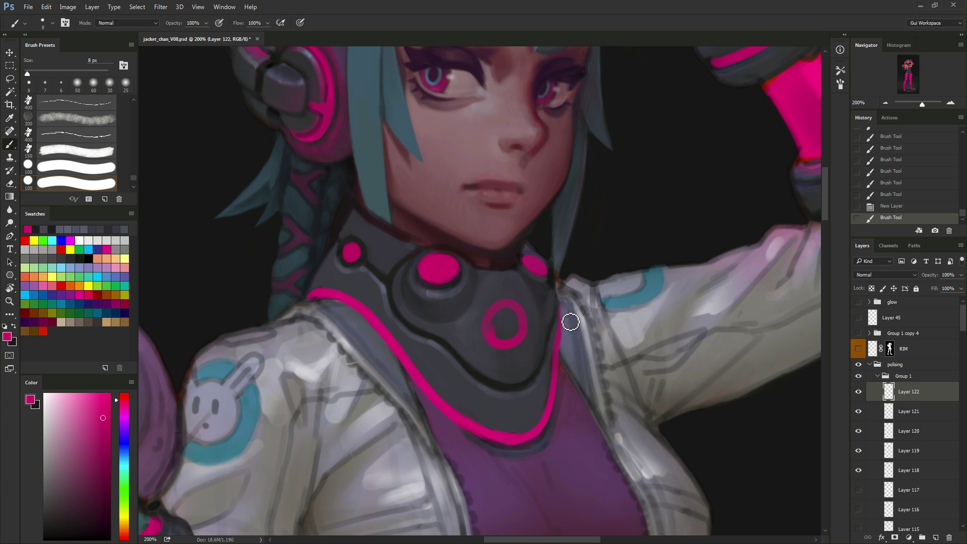
key(ctrl+z)
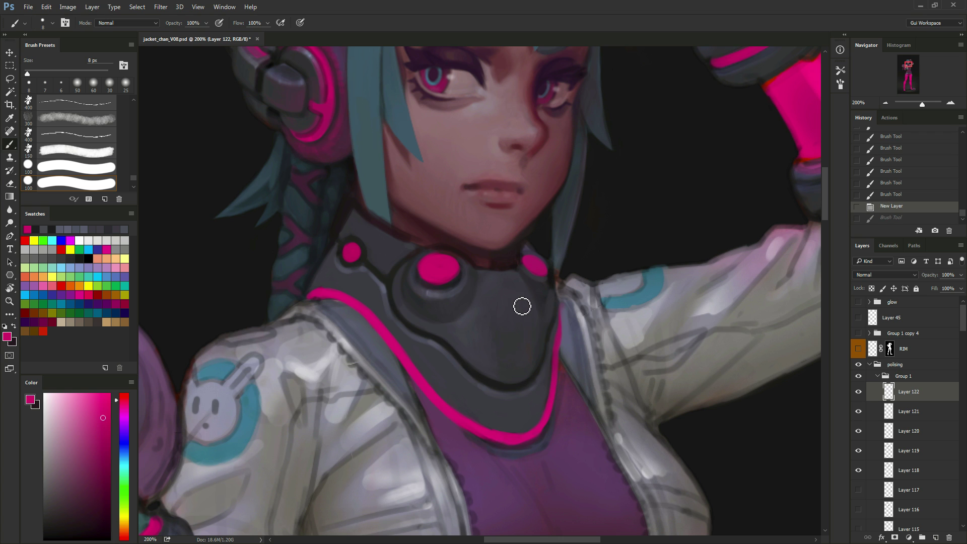
Try a pink cross emblem on the collar's front at 6 px and undo its strokes.
key(bracketleft)
drag(504, 285, 508, 347)
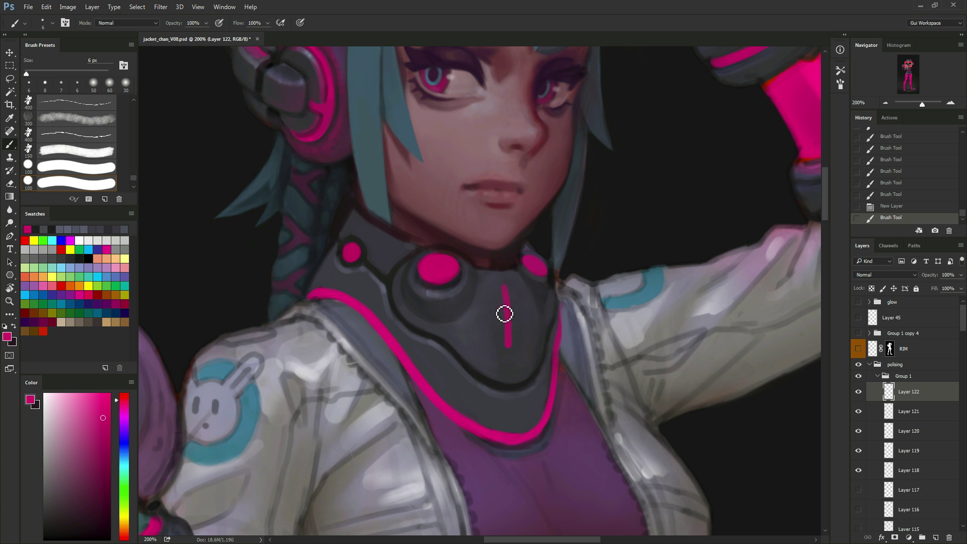
click(485, 313)
drag(483, 313, 530, 310)
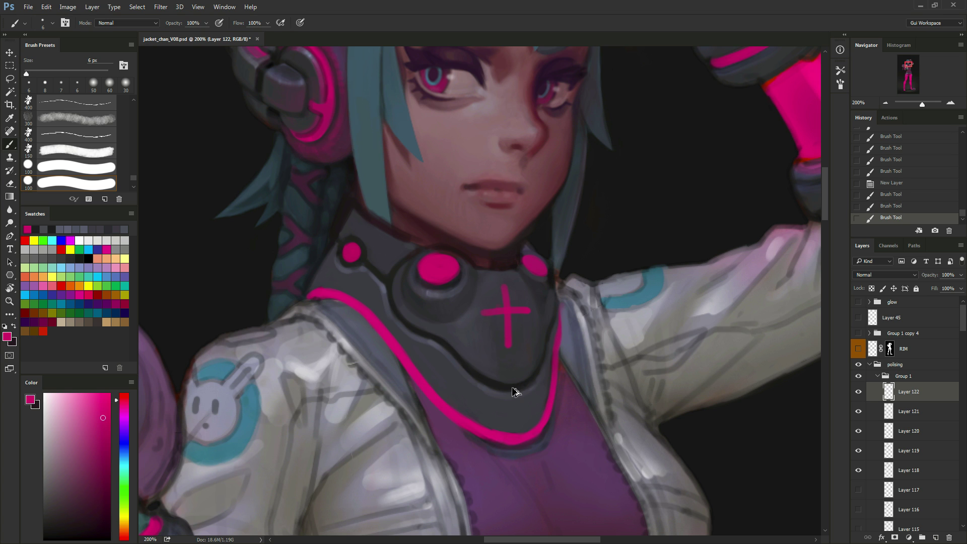
key(ctrl+alt+z)
key(ctrl+alt+z)
key(ctrl+alt+z)
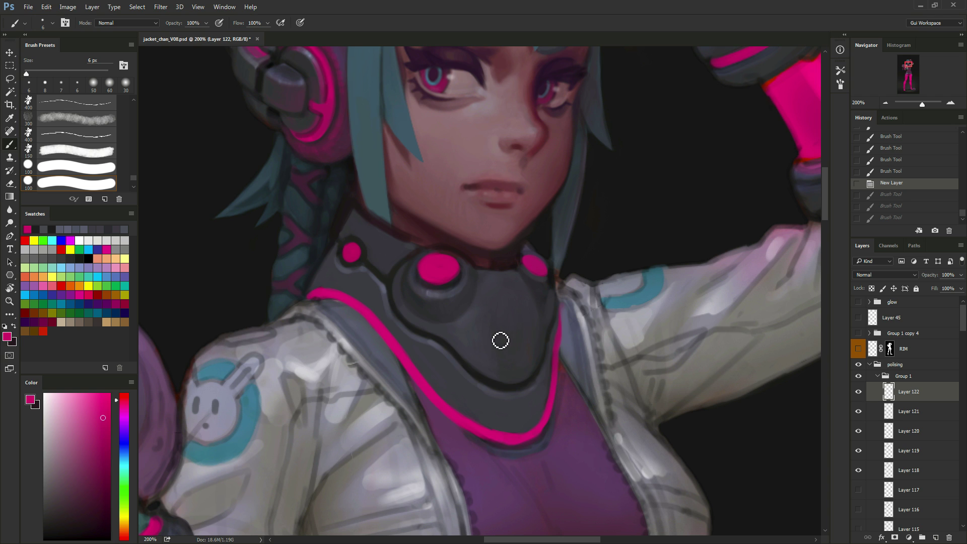
Try a pink diamond outline on the collar's front at 6 px and undo it.
mouse_move(485, 321)
mouse_down()
mouse_move(515, 356)
mouse_move(493, 327)
mouse_move(512, 303)
mouse_move(529, 317)
mouse_up()
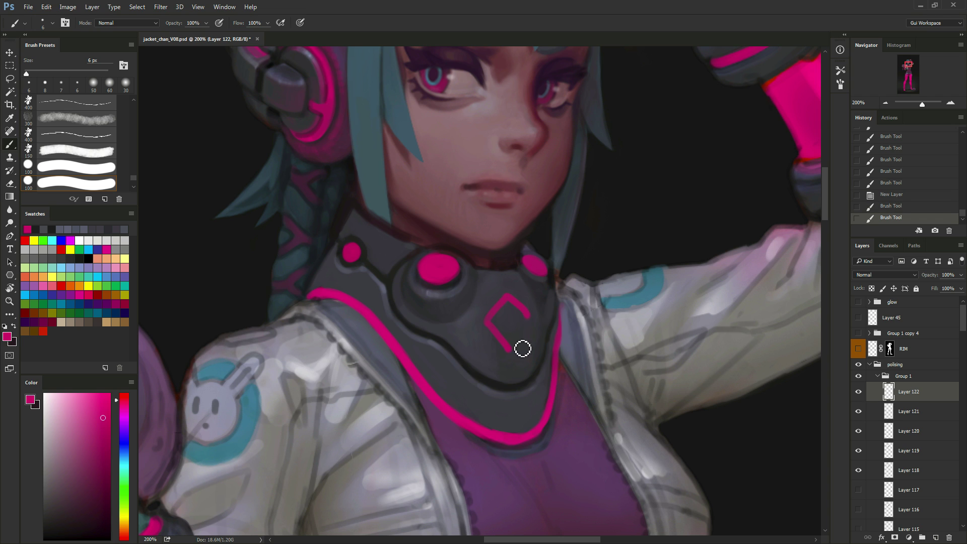
drag(509, 349, 529, 318)
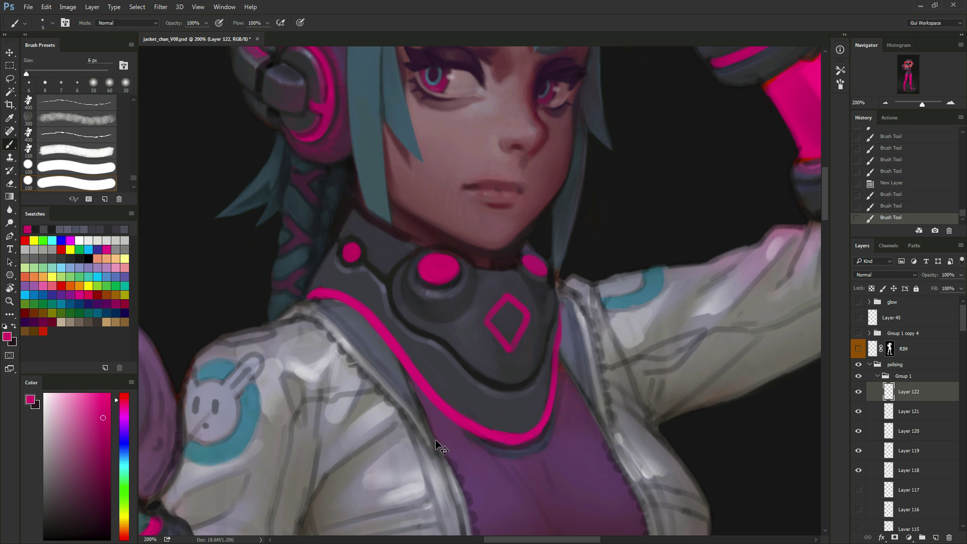
key(ctrl+alt+z)
key(ctrl+alt+z)
key(ctrl+alt+z)
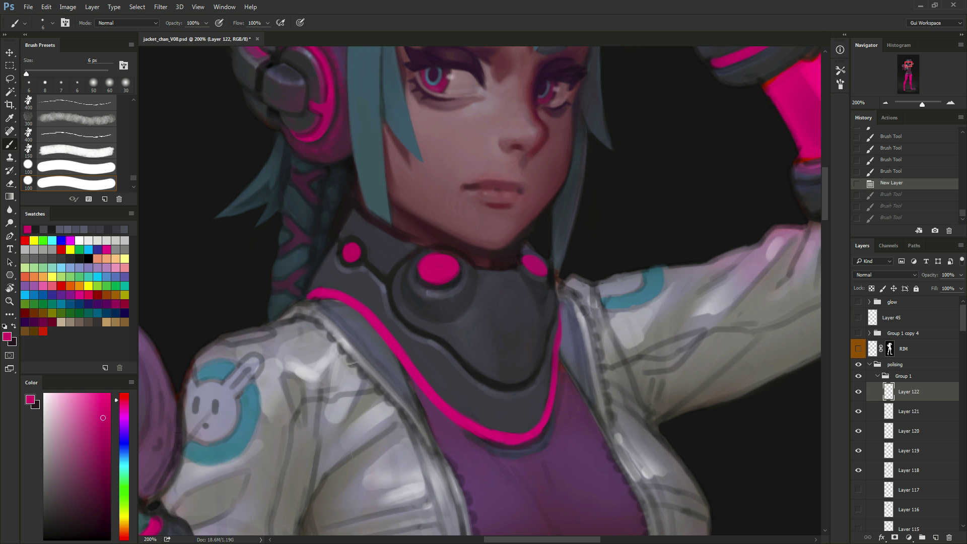
Try a pink diamond emblem with an open upper tip on the collar's front at 6 px and undo its strokes.
mouse_move(461, 470)
mouse_down()
mouse_move(474, 529)
mouse_move(498, 468)
mouse_move(456, 400)
mouse_move(557, 198)
mouse_move(558, 272)
mouse_move(492, 367)
mouse_move(517, 506)
mouse_up()
mouse_move(497, 427)
mouse_down()
mouse_move(498, 479)
mouse_move(500, 363)
mouse_move(481, 336)
mouse_move(501, 345)
mouse_move(490, 336)
mouse_move(488, 293)
mouse_up()
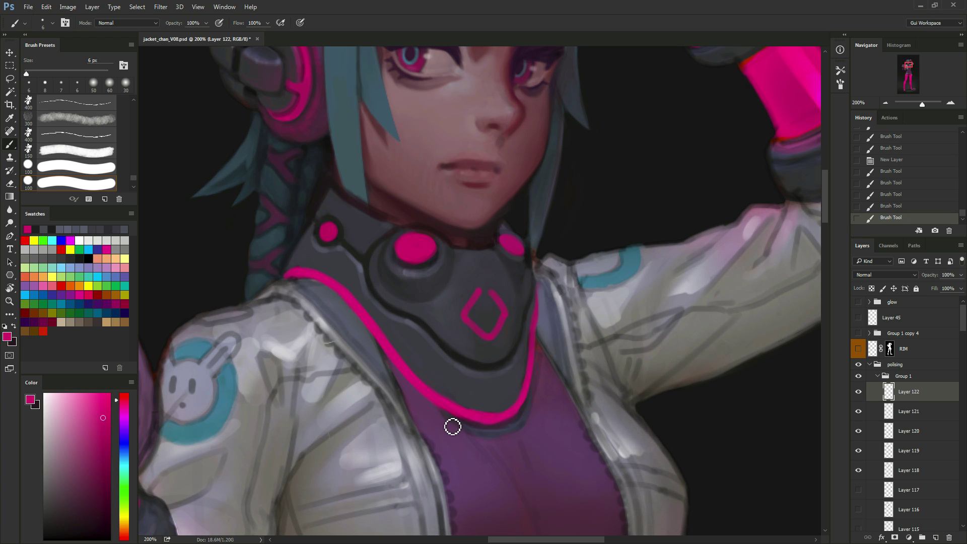
key(ctrl+alt+z)
key(ctrl+alt+z)
key(ctrl+alt+z)
key(ctrl+alt+z)
key(ctrl+alt+z)
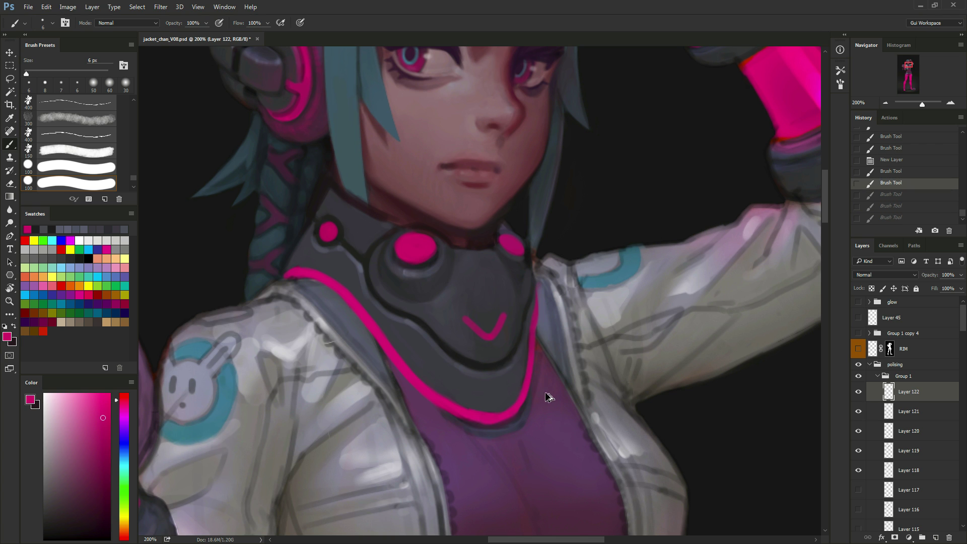
Try an emblem of two converging diagonal pink strokes and a vertical one above them on the collar's front, and undo it.
mouse_move(459, 316)
mouse_down()
mouse_move(491, 349)
mouse_move(511, 341)
mouse_move(491, 350)
mouse_move(510, 321)
mouse_move(495, 343)
mouse_move(471, 327)
mouse_move(484, 284)
mouse_move(509, 319)
mouse_move(500, 337)
mouse_move(464, 294)
mouse_move(464, 322)
mouse_move(480, 337)
mouse_move(481, 346)
mouse_up()
key(e)
key(b)
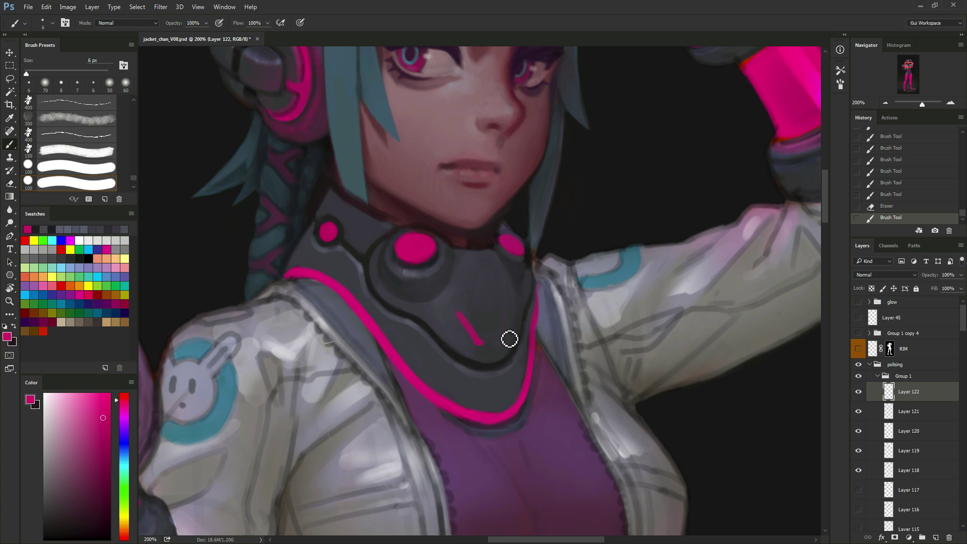
drag(504, 311, 492, 345)
drag(481, 269, 485, 294)
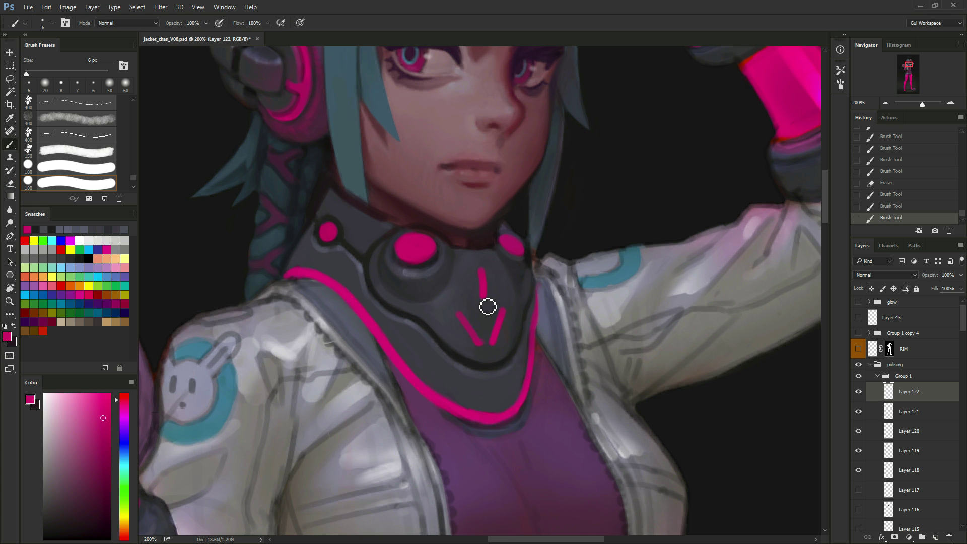
key(ctrl+alt+z)
key(ctrl+alt+z)
key(ctrl+alt+z)
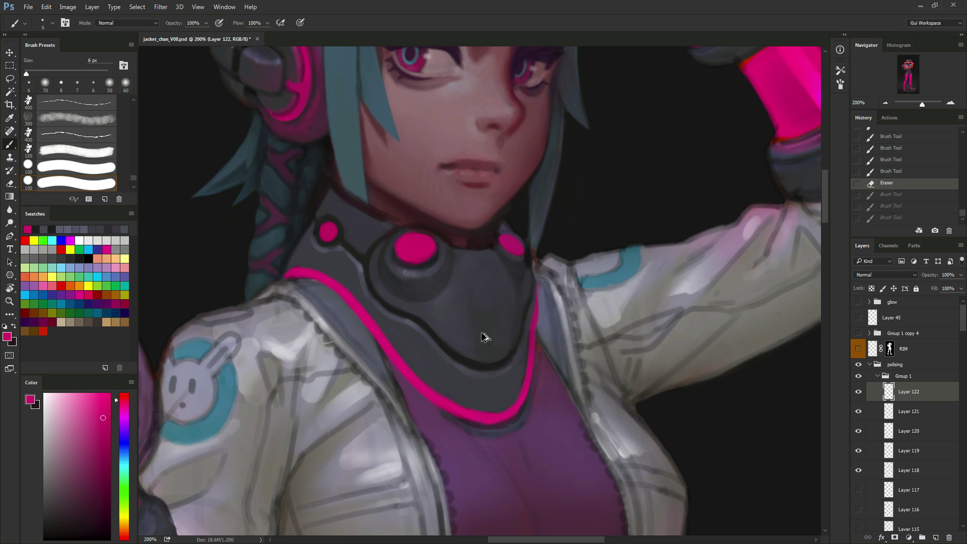
Try a tall, closed pink diamond outline on the collar's front at 6 px and erase it.
mouse_move(461, 315)
mouse_down()
mouse_move(487, 347)
mouse_move(500, 346)
mouse_move(506, 326)
mouse_move(468, 321)
mouse_move(489, 285)
mouse_move(507, 323)
mouse_move(504, 296)
mouse_move(484, 344)
mouse_up()
key(ctrl+z)
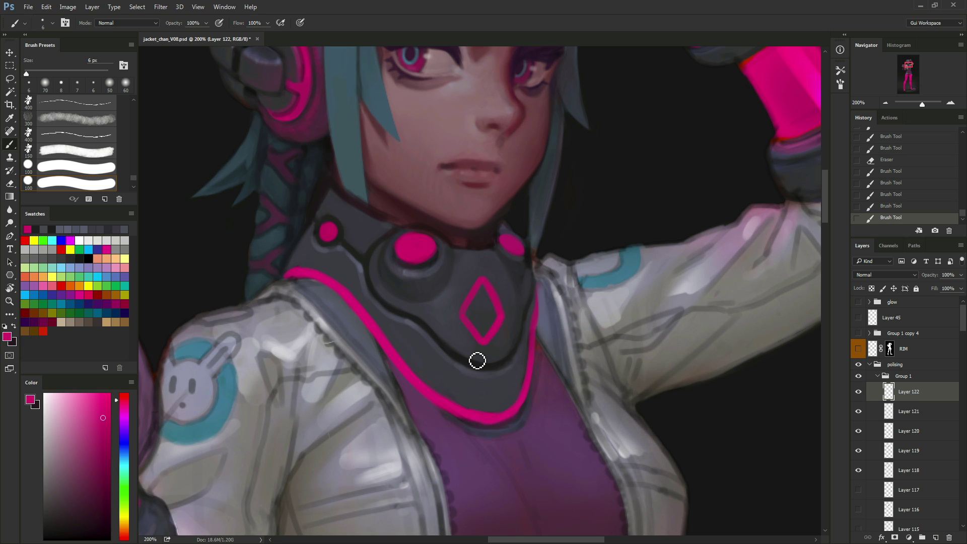
key(e)
drag(479, 322, 470, 292)
Paint four short pink dashes in an open cross arrangement on the collar's front at 6 px.
key(b)
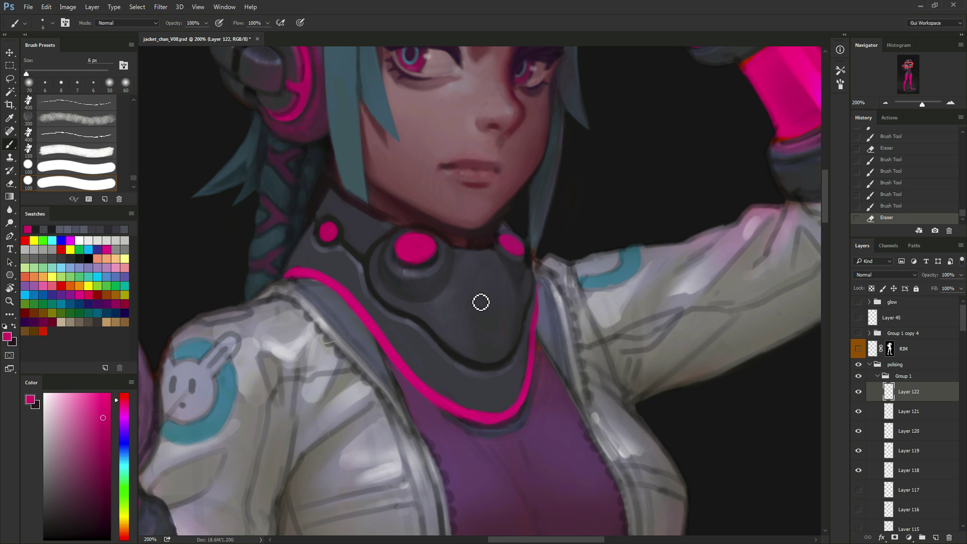
click(484, 275)
click(485, 342)
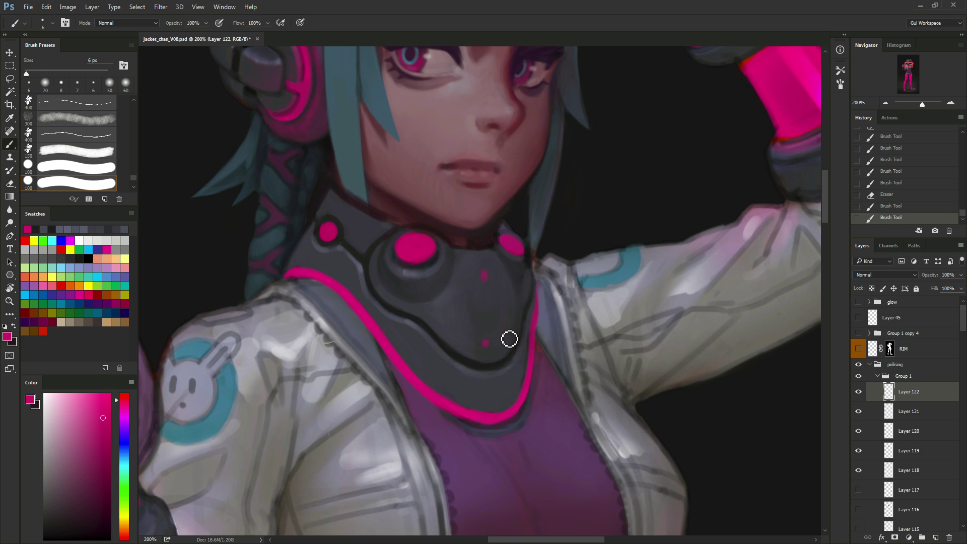
click(457, 309)
click(505, 311)
drag(455, 308, 462, 309)
mouse_move(484, 272)
mouse_down()
mouse_move(513, 316)
mouse_move(485, 346)
mouse_up()
drag(453, 309, 512, 308)
drag(484, 267, 484, 279)
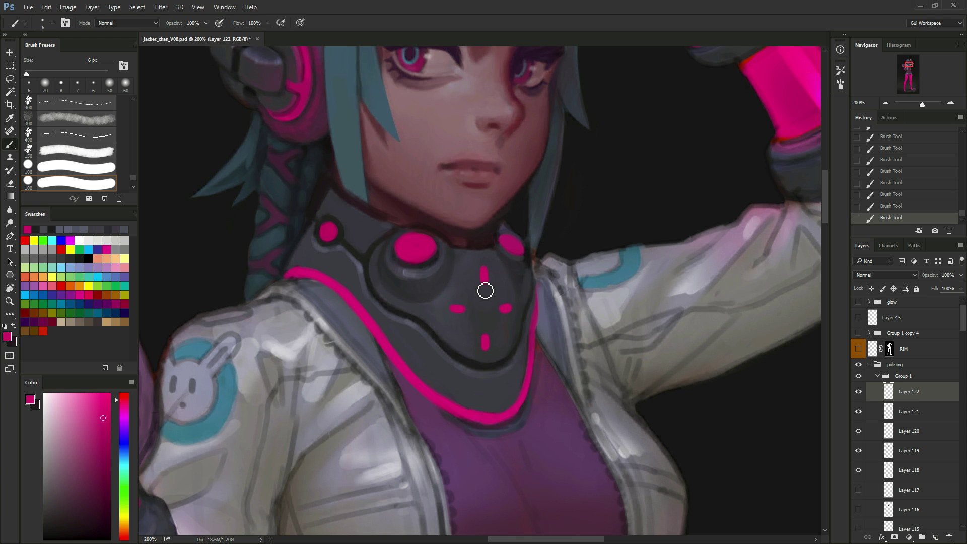
Refine the shapes of the emblem's pink dashes at 3 to 4 px with sampled dark and pink tones.
key(bracketleft)
key(bracketleft)
key(bracketleft)
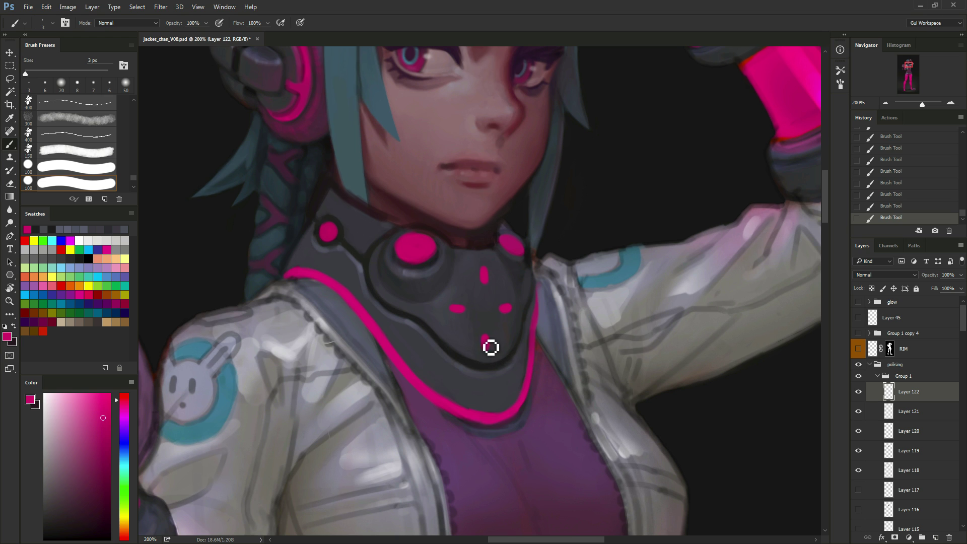
drag(485, 349, 492, 339)
key(bracketright)
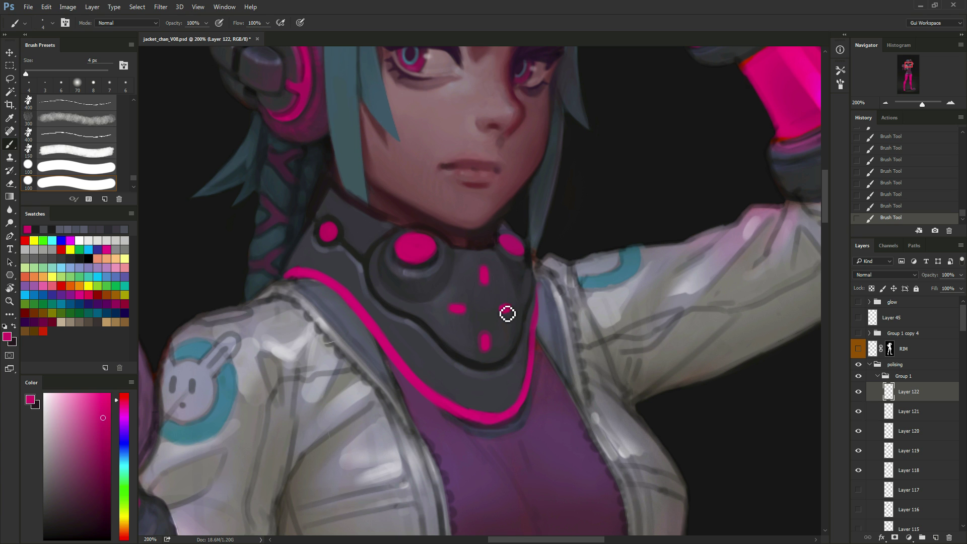
alt+click(498, 359)
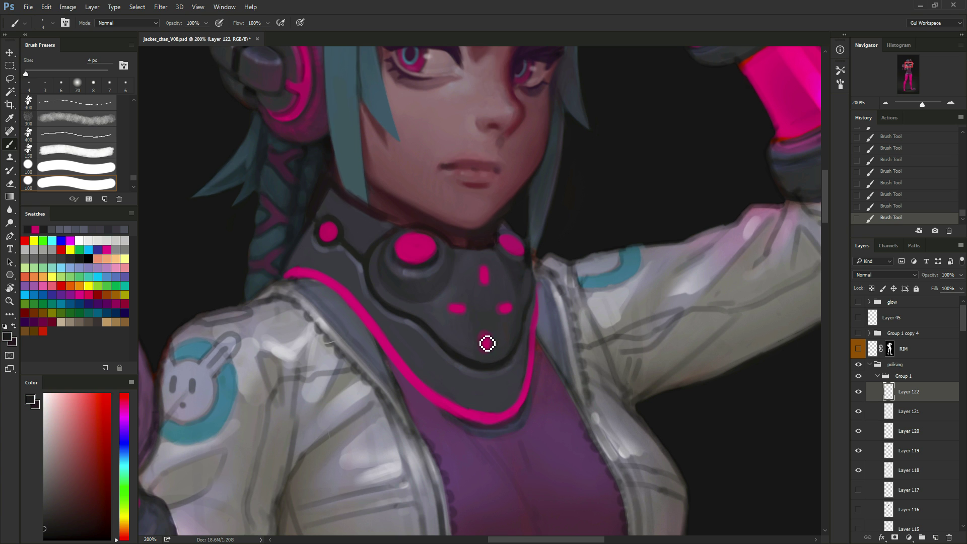
drag(485, 350, 485, 339)
alt+click(488, 340)
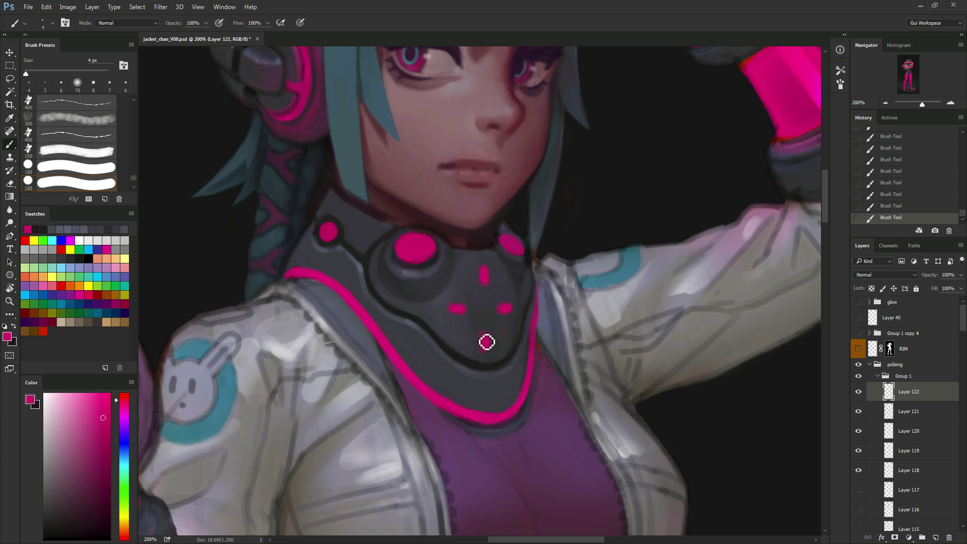
drag(486, 341, 485, 351)
Smooth the collar's shading between the emblem and the pink-trimmed far edge with sampled dark greys at 4 and 6 px.
alt+click(508, 366)
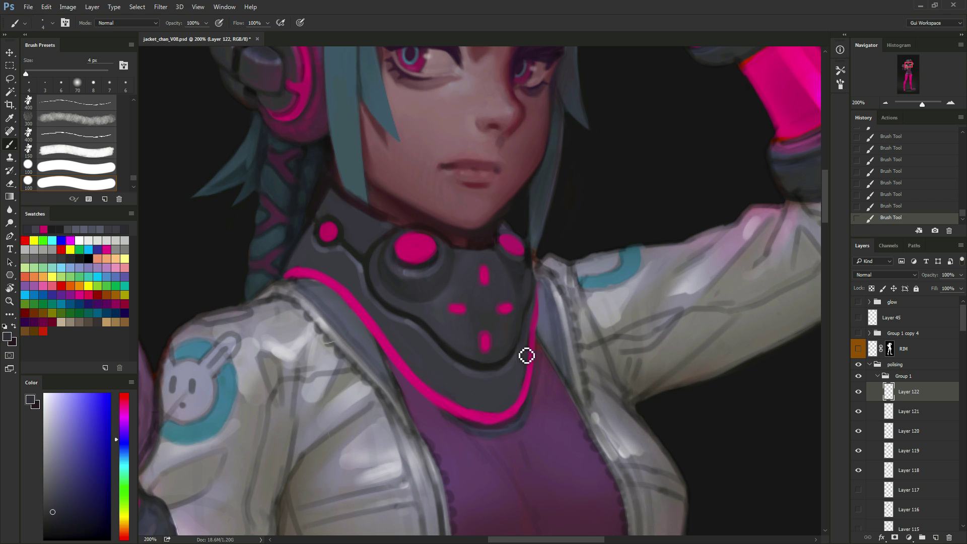
alt+click(526, 352)
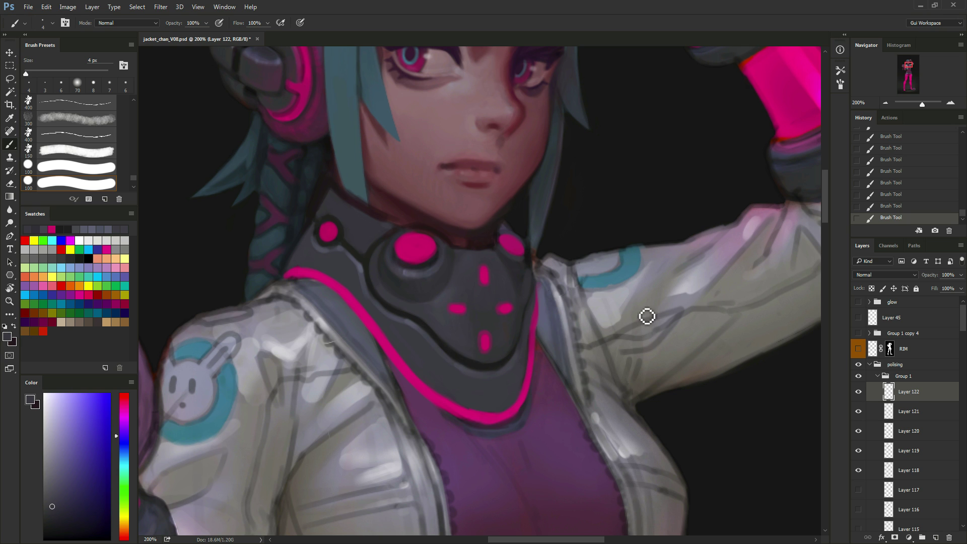
alt+click(517, 325)
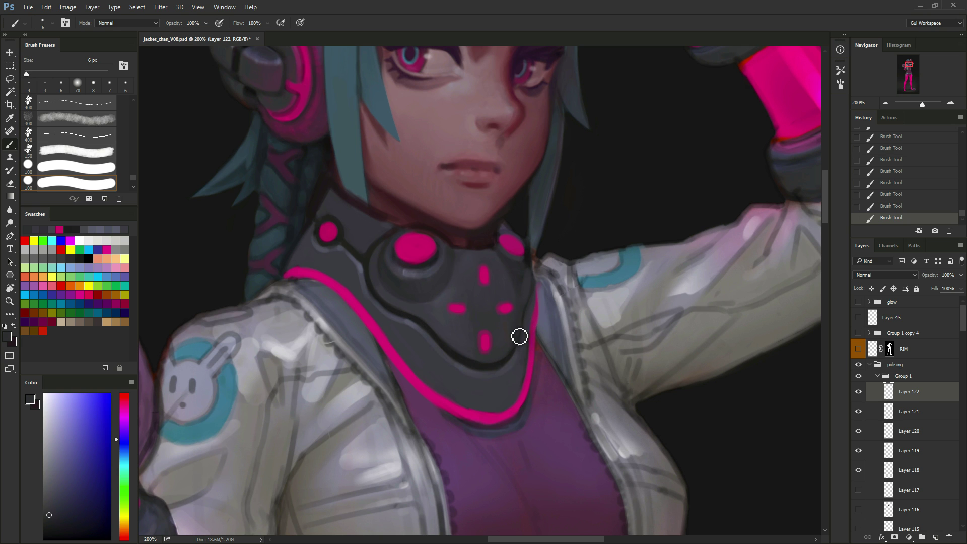
key(bracketright)
key(bracketright)
alt+click(517, 283)
alt+click(501, 266)
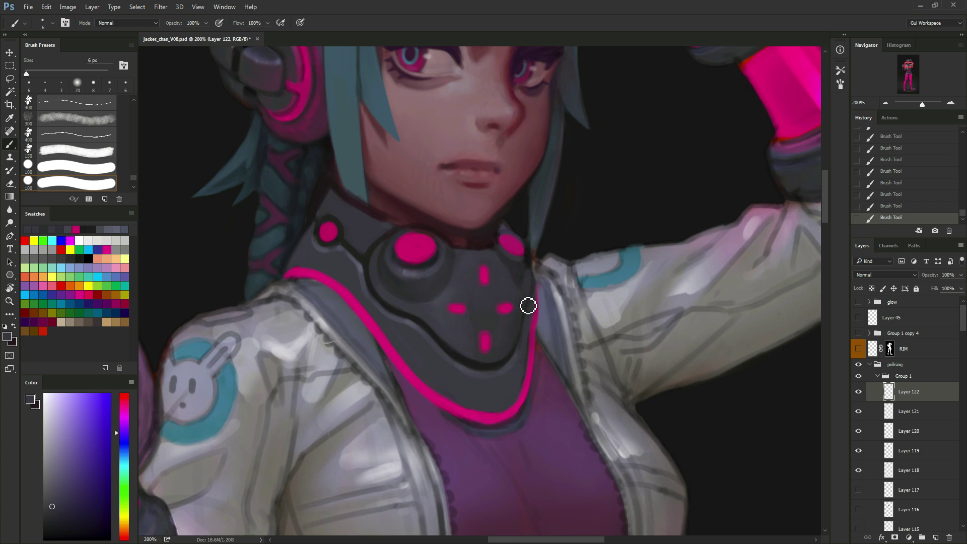
alt+click(509, 267)
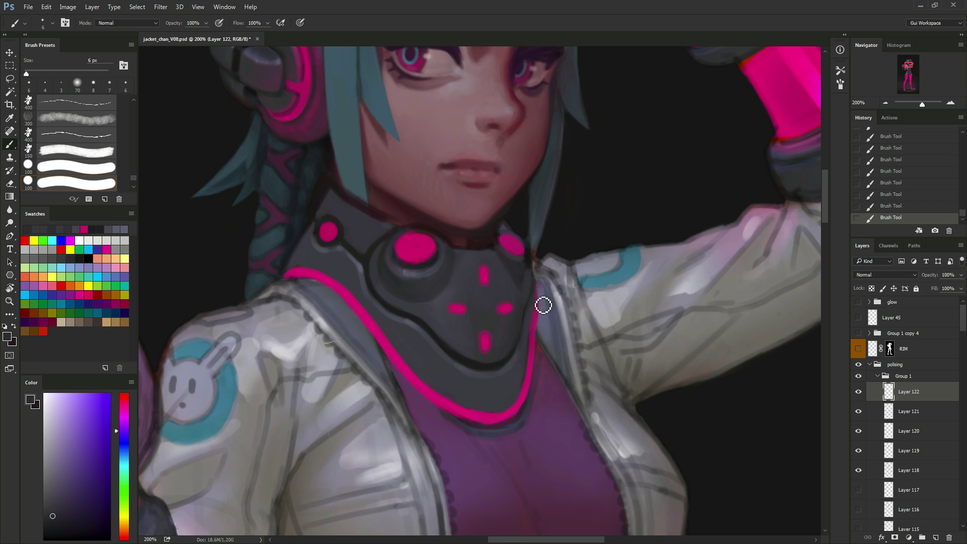
alt+click(530, 290)
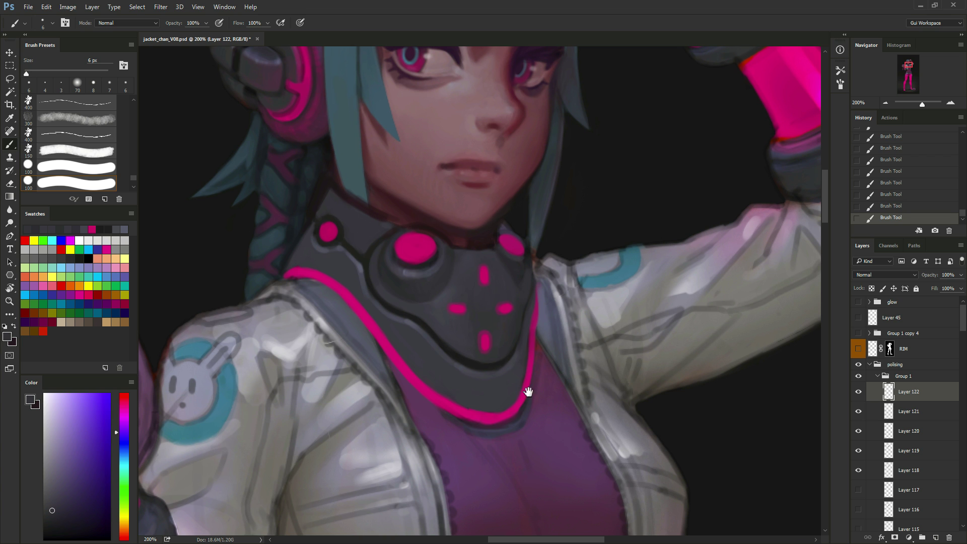
Lasso the pink emblem and warp it slightly to follow the collar's curve, and erase stray paint near the small far pink light.
mouse_move(556, 398)
mouse_down()
mouse_move(620, 412)
mouse_move(564, 404)
mouse_up()
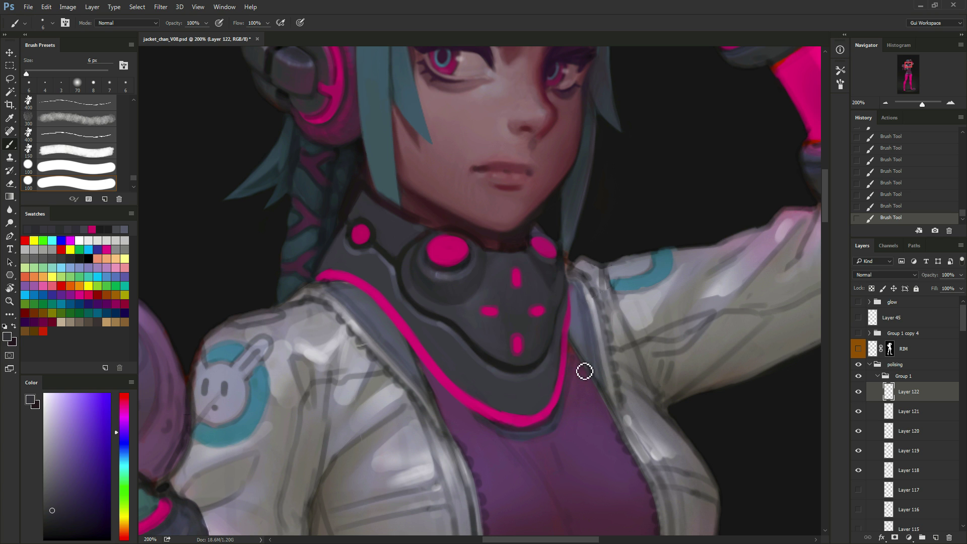
key(l)
mouse_move(511, 358)
mouse_down()
mouse_move(552, 293)
mouse_move(492, 281)
mouse_move(512, 357)
mouse_up()
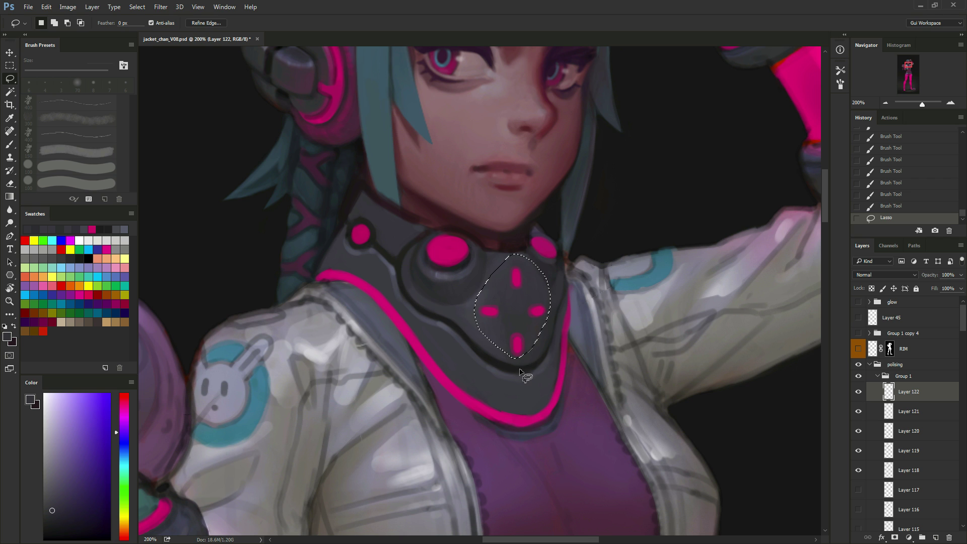
key(ctrl+t)
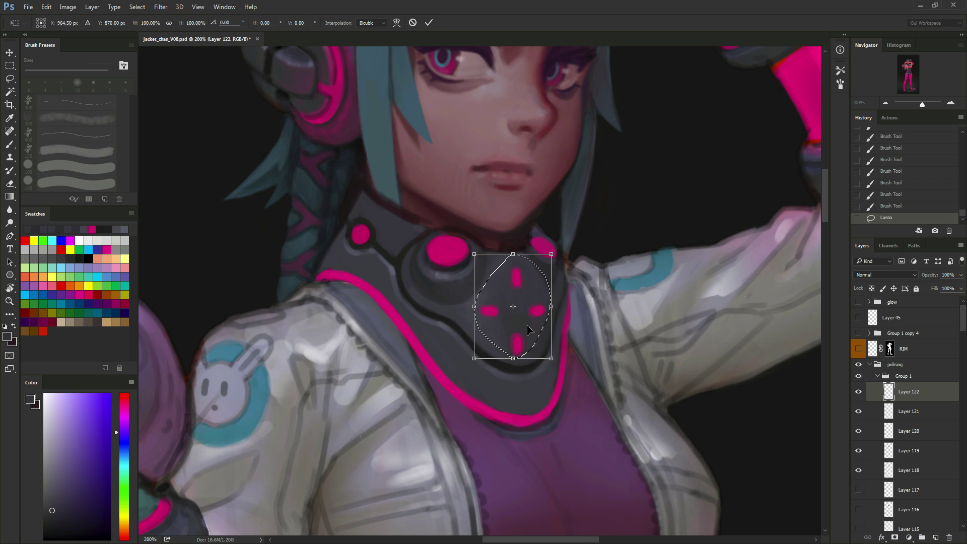
right_click(527, 330)
click(549, 409)
drag(514, 310, 517, 310)
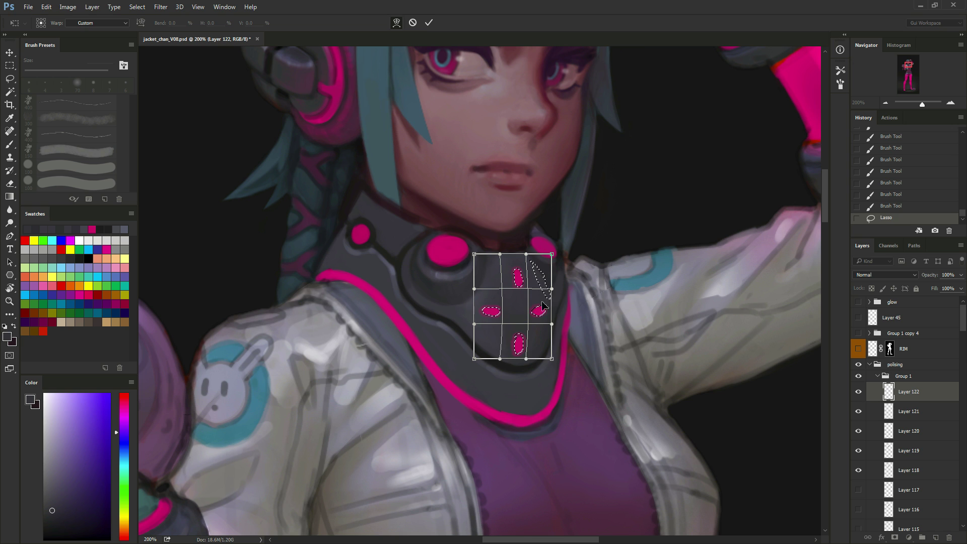
key(Return)
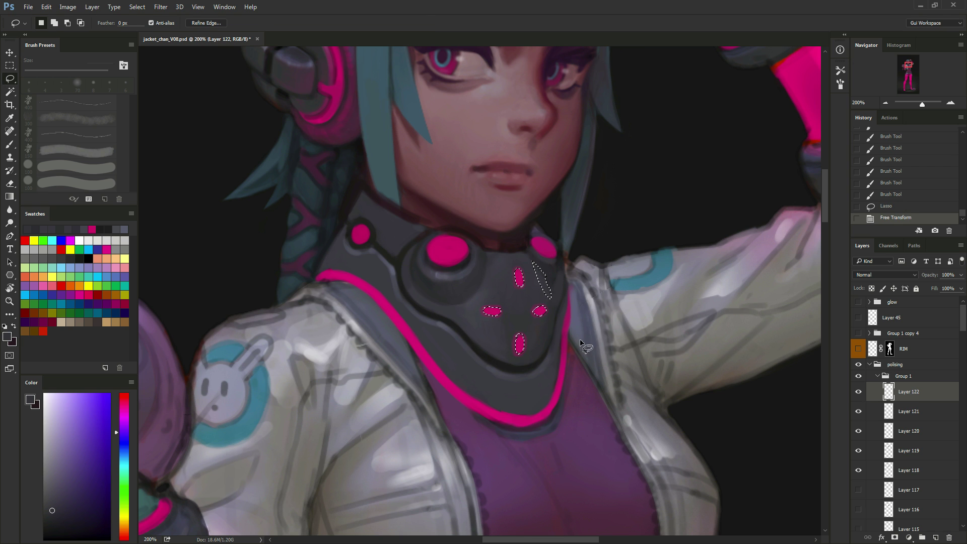
key(ctrl+d)
key(e)
mouse_move(537, 259)
mouse_down()
mouse_move(532, 252)
mouse_move(568, 218)
mouse_up()
Paint sampled collar grey below the small far pink light at 6 px and undo the last two strokes.
key(b)
alt+click(537, 282)
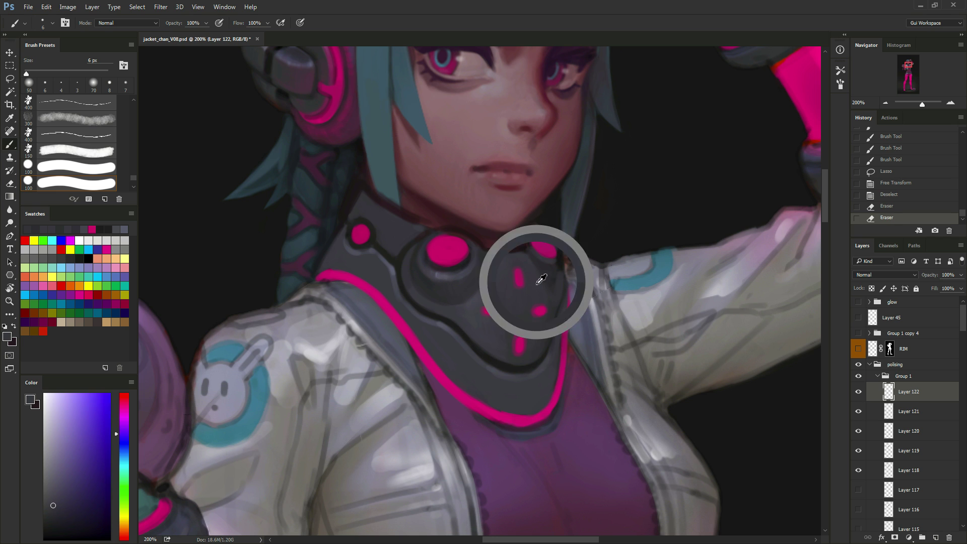
mouse_move(547, 276)
mouse_down()
mouse_move(550, 295)
mouse_move(556, 288)
mouse_up()
mouse_move(556, 287)
mouse_down()
mouse_move(538, 267)
mouse_move(555, 285)
mouse_up()
mouse_move(555, 285)
mouse_down()
mouse_move(543, 237)
mouse_move(542, 260)
mouse_move(532, 255)
mouse_up()
key(ctrl+alt+z)
key(ctrl+alt+z)
Touch up the collar edge around the small far pink light at 4 px with sampled grey and dark tones.
alt+click(551, 268)
key(bracketleft)
key(bracketleft)
alt+click(524, 244)
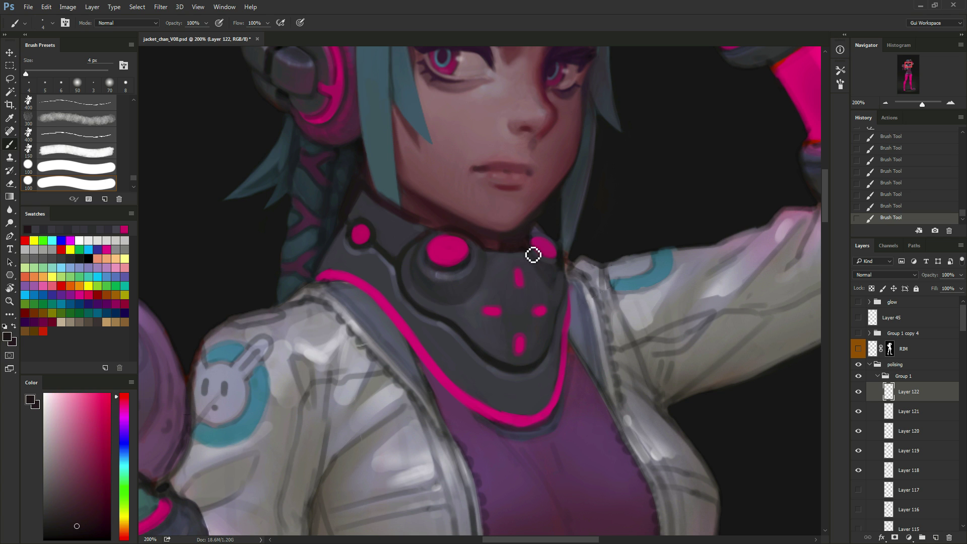
alt+click(539, 261)
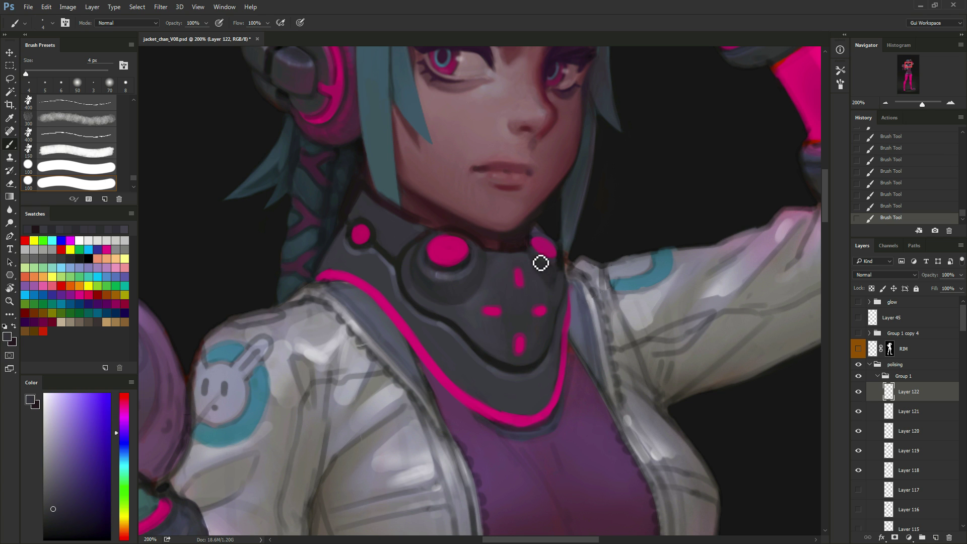
Undo the last three strokes around the small far pink light and restore them to compare.
key(ctrl+alt+z)
key(ctrl+alt+z)
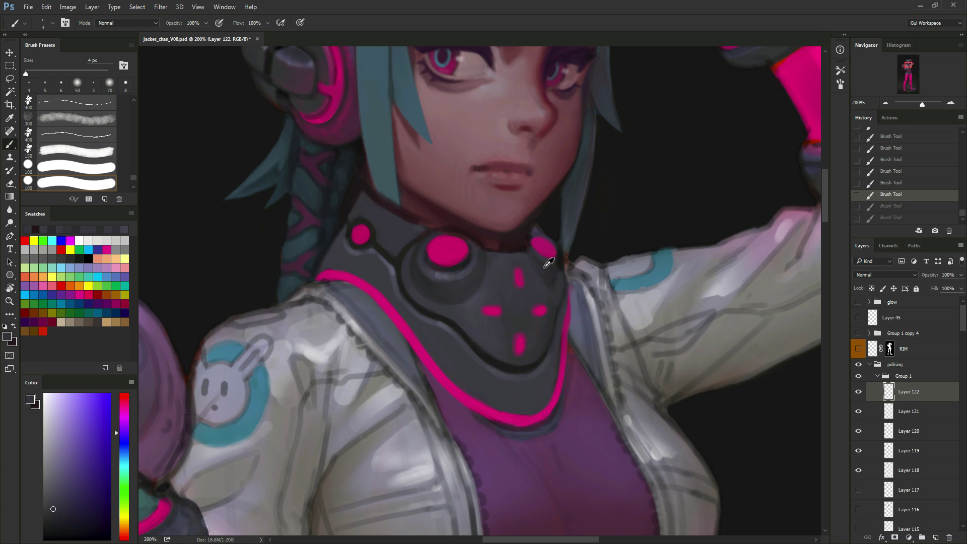
key(ctrl+alt+z)
key(ctrl+shift+z)
key(ctrl+shift+z)
key(ctrl+shift+z)
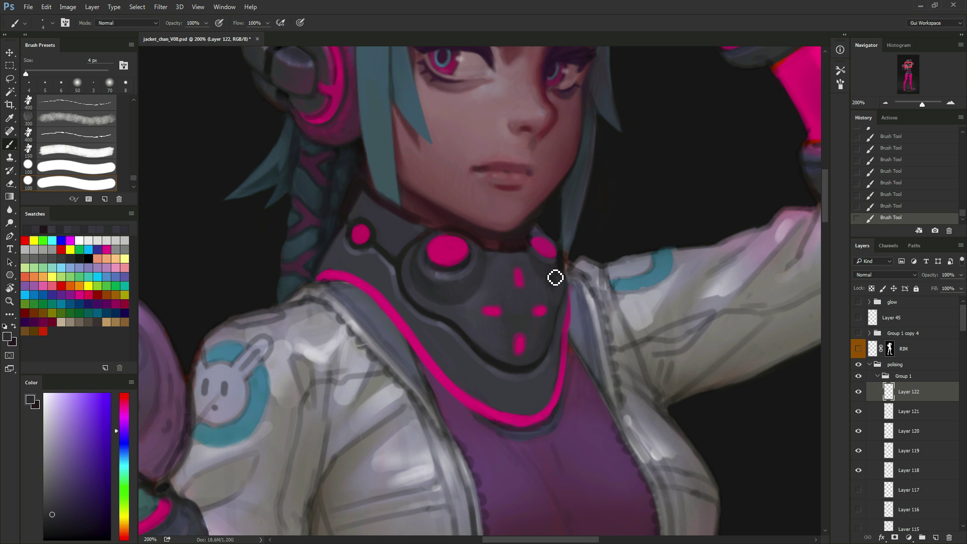
Sharpen the small far pink light and its dark surround at 4 px with sampled pink and dark grey tones.
alt+click(455, 271)
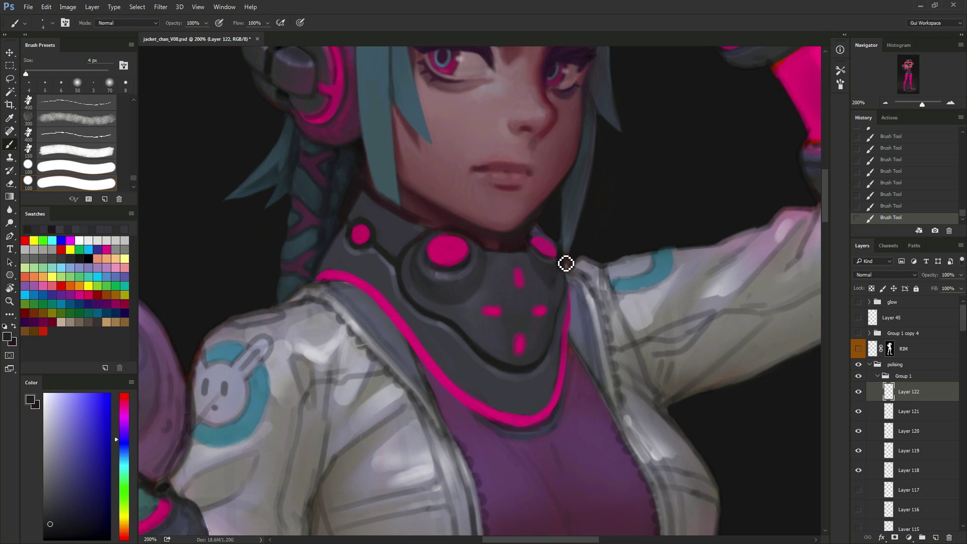
alt+click(546, 242)
alt+click(551, 255)
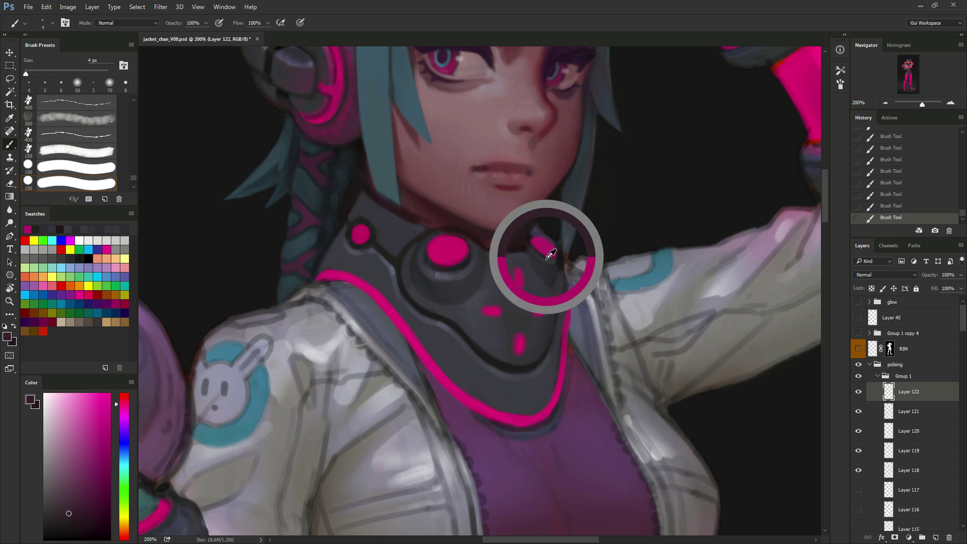
alt+click(546, 247)
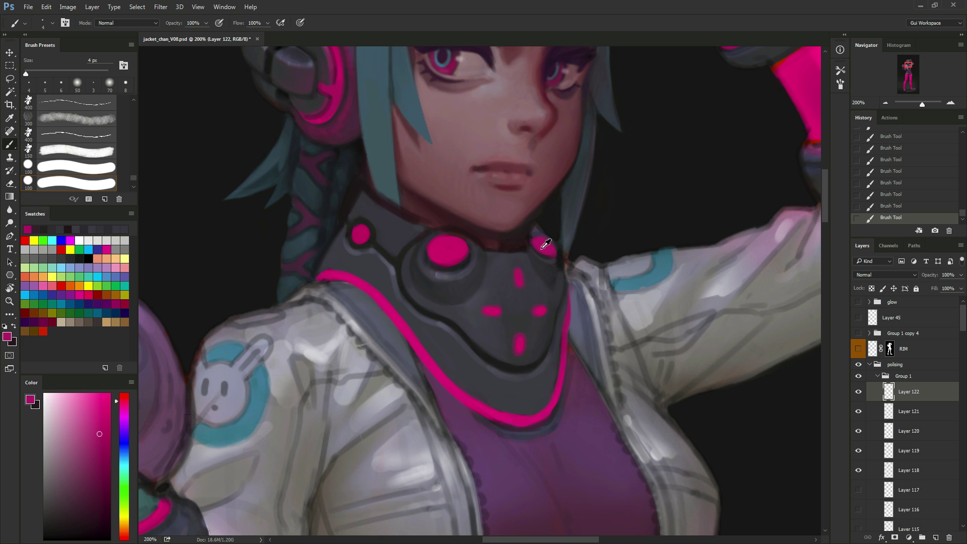
alt+click(545, 252)
alt+click(542, 251)
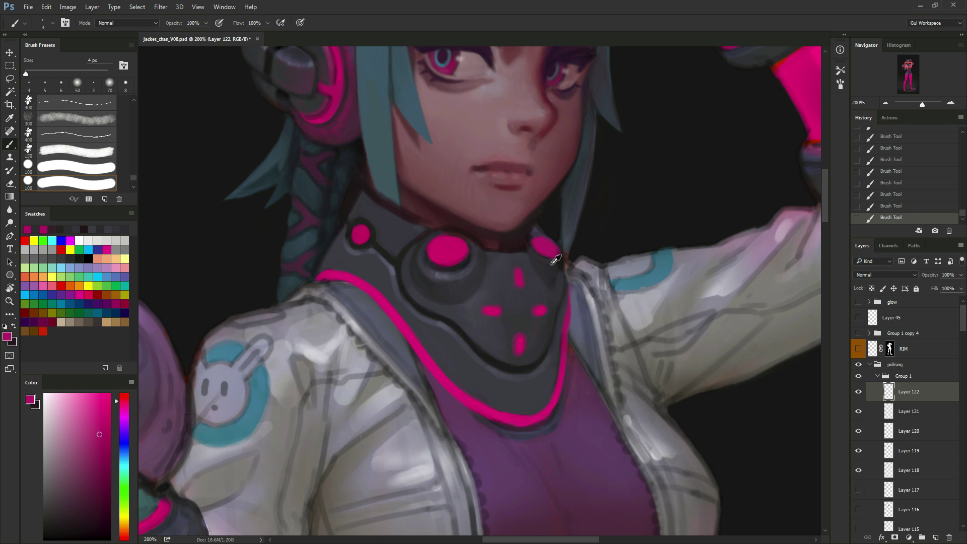
alt+click(565, 264)
alt+click(555, 267)
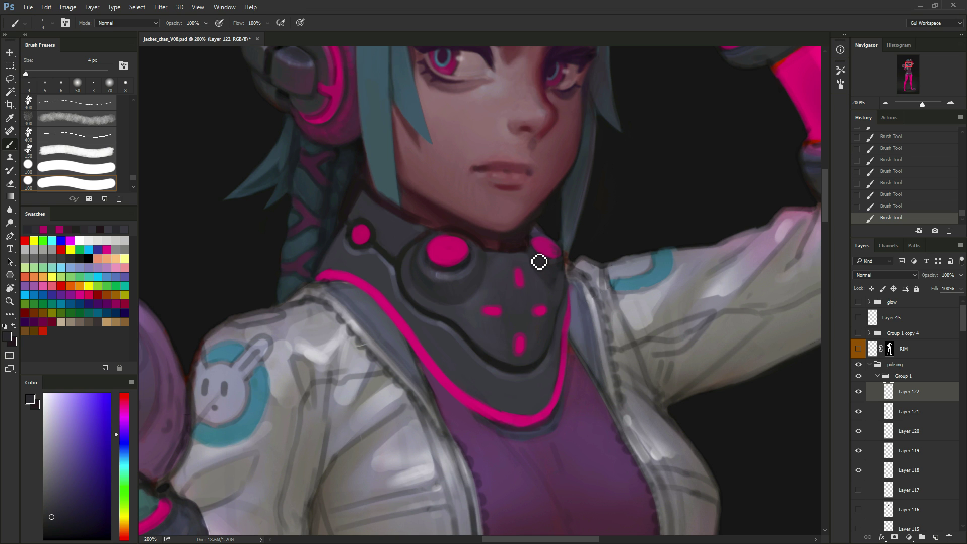
alt+click(545, 243)
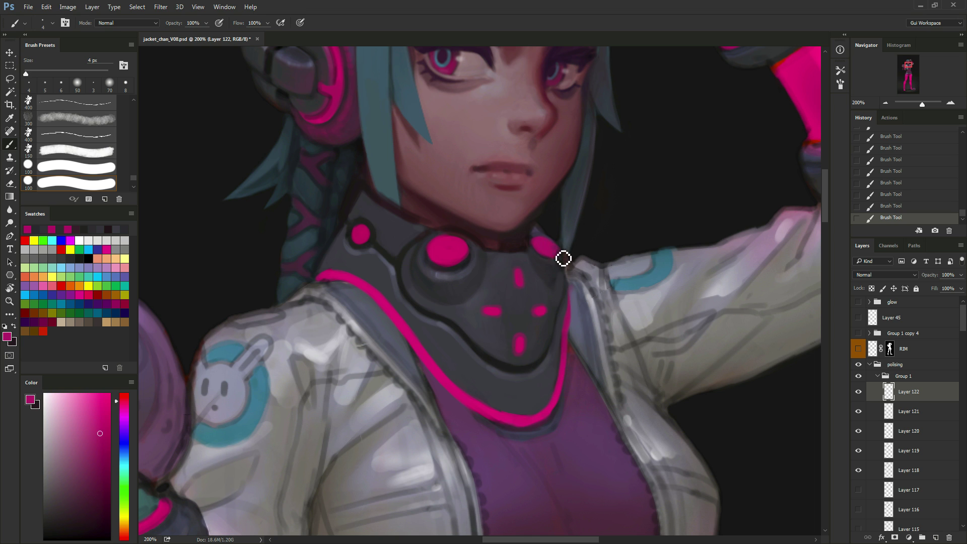
Refine the outline of the small far pink light at 4 px with sampled grey and muted pink tones.
alt+click(534, 252)
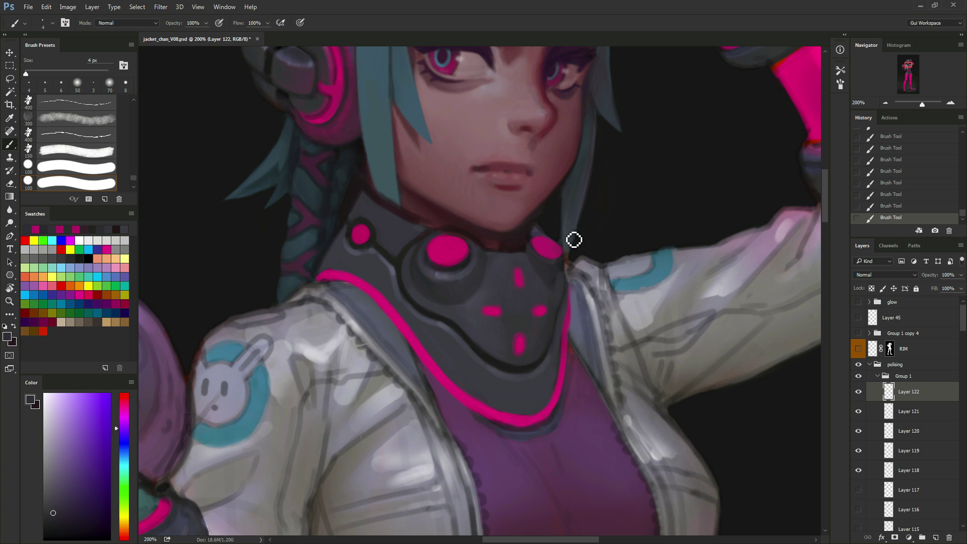
alt+click(536, 251)
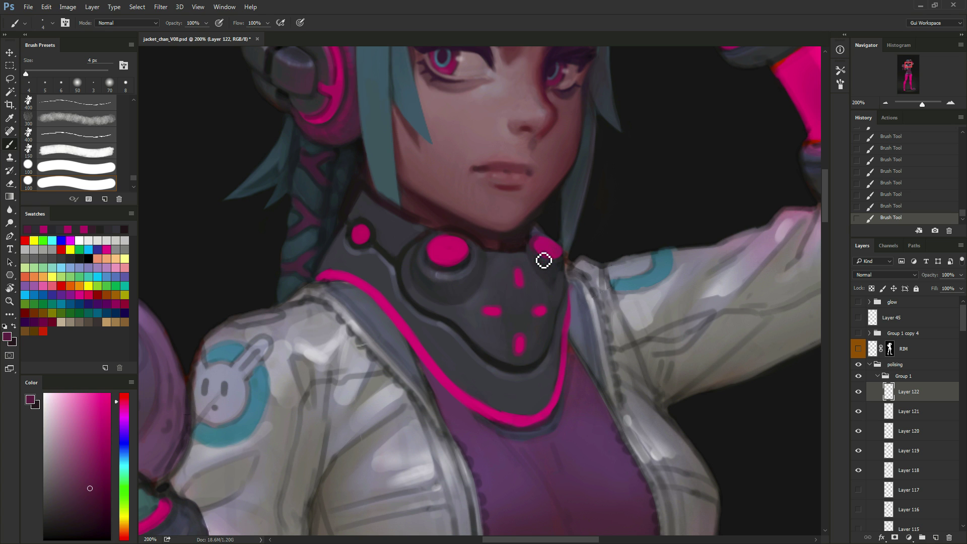
alt+click(541, 246)
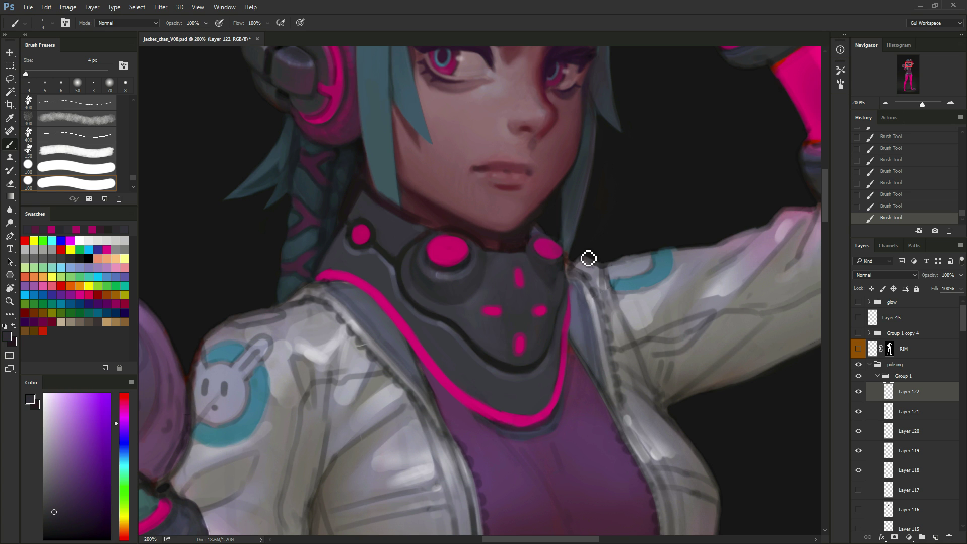
Reshape the small far pink light and its lower edge at 6 and 5 px with sampled pink and dark grey.
key(bracketright)
key(bracketright)
alt+click(549, 249)
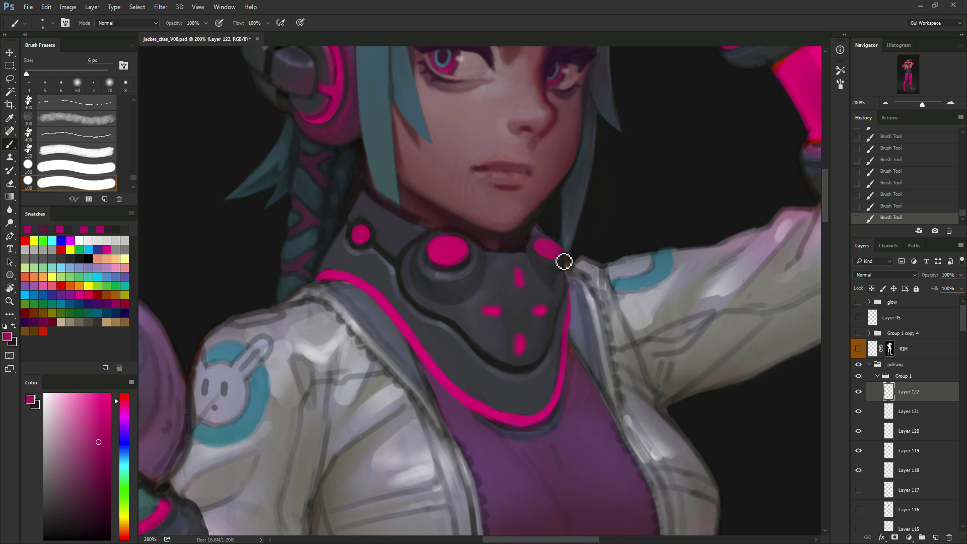
alt+click(540, 254)
key(bracketleft)
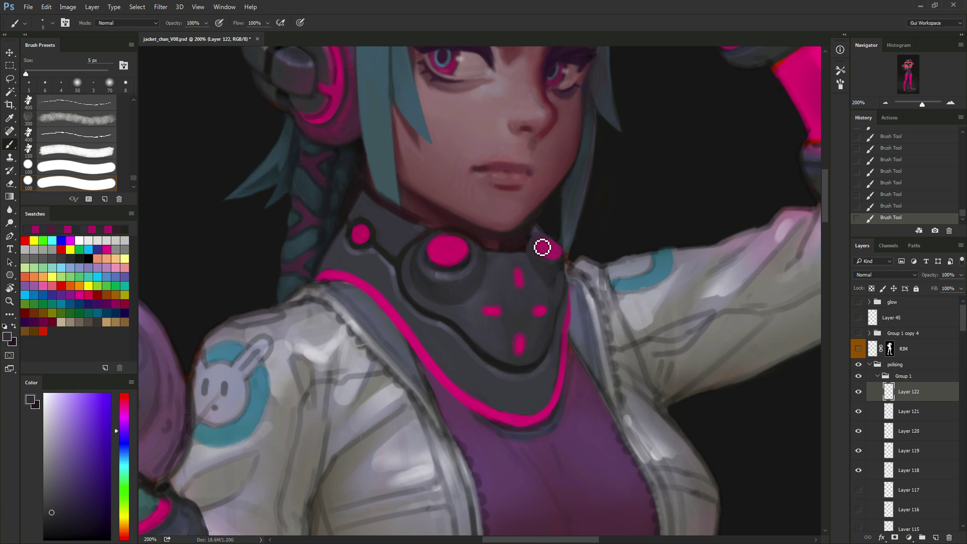
alt+click(548, 249)
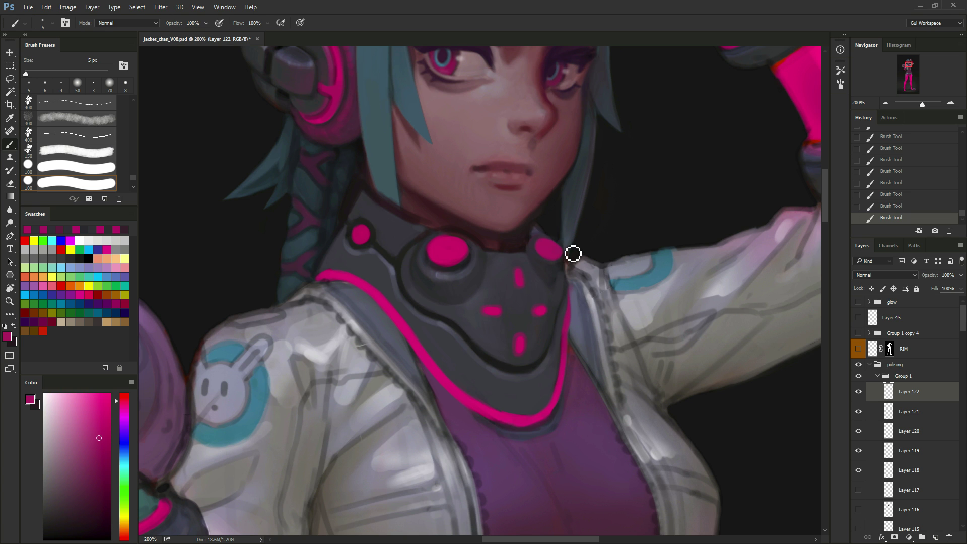
drag(564, 259, 563, 256)
Clean up the collar surface on the inner side of the small far pink light, reducing the brush to 4 px and sampling surrounding greys.
alt+click(529, 246)
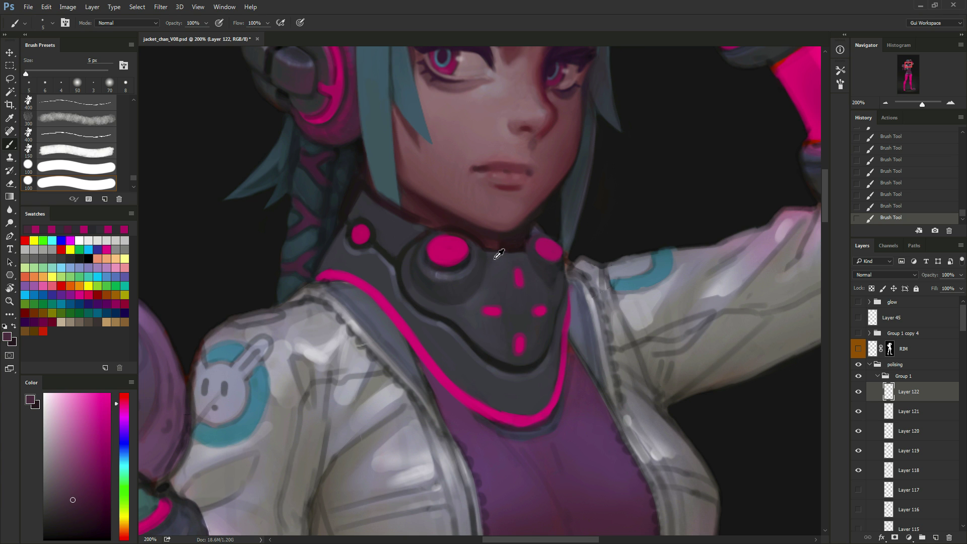
alt+click(526, 253)
key(bracketleft)
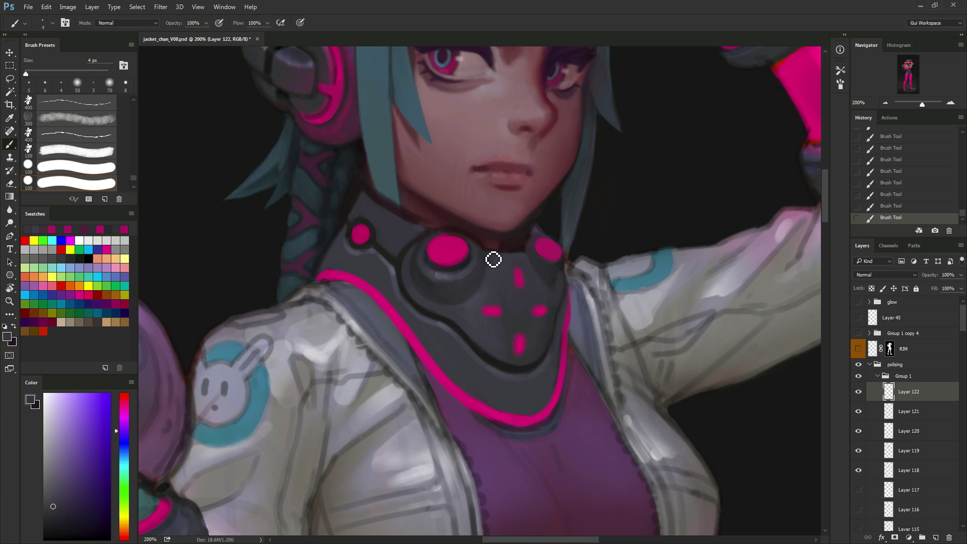
alt+click(532, 259)
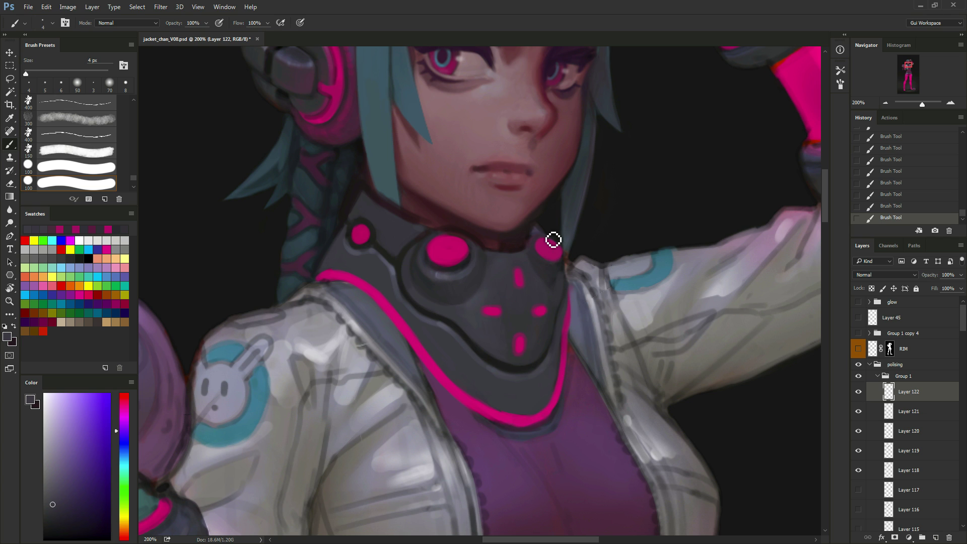
alt+click(533, 246)
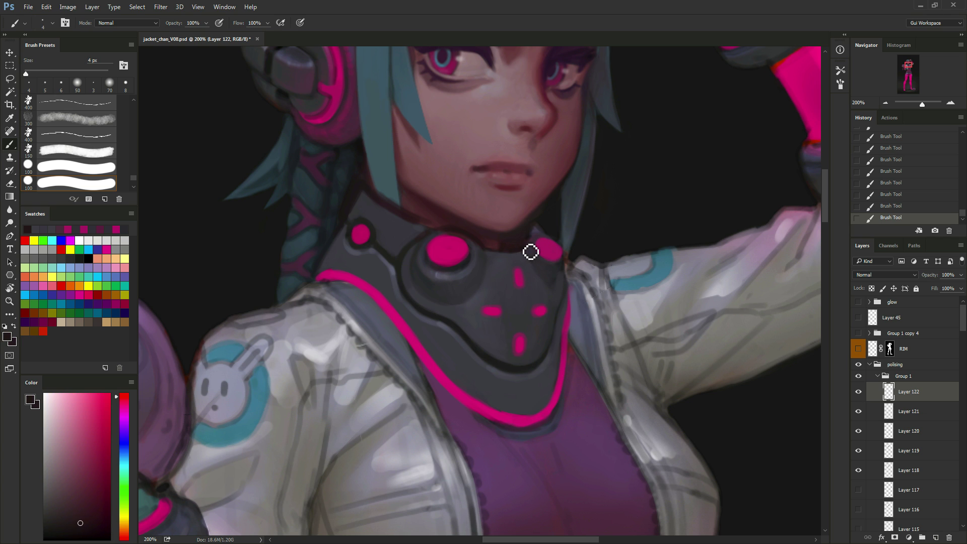
Touch up the collar rim above the small far pink light at 4 to 5 px with sampled near-black and purplish grey.
key(bracketright)
alt+click(536, 232)
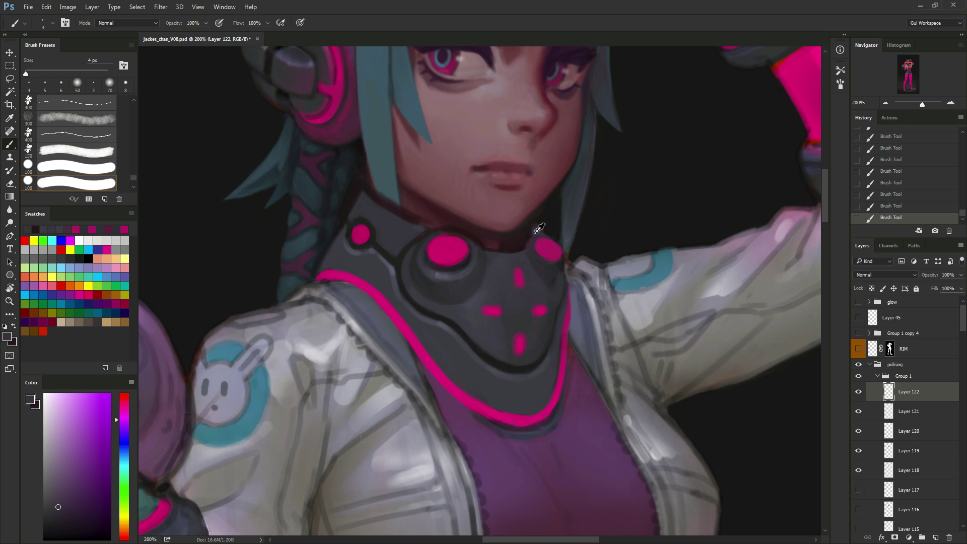
key(bracketleft)
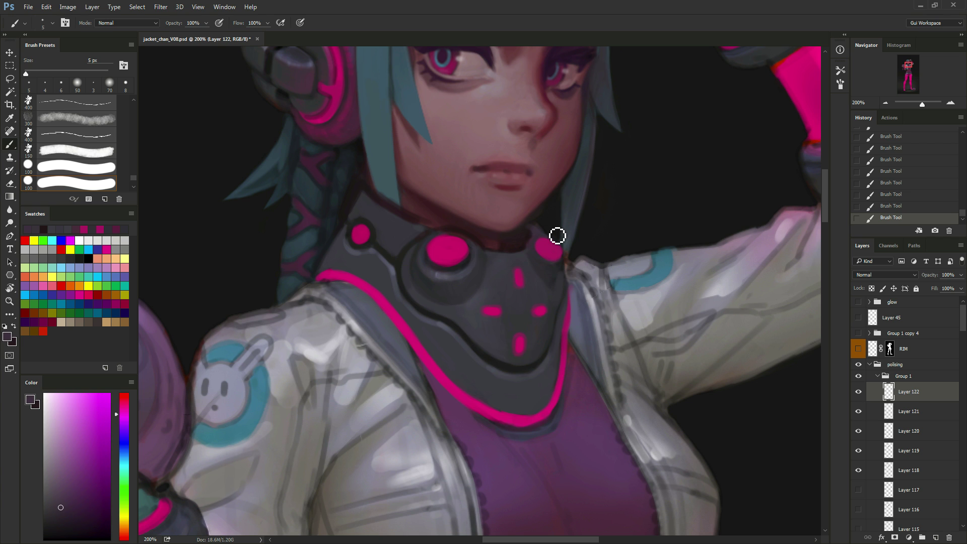
alt+click(529, 232)
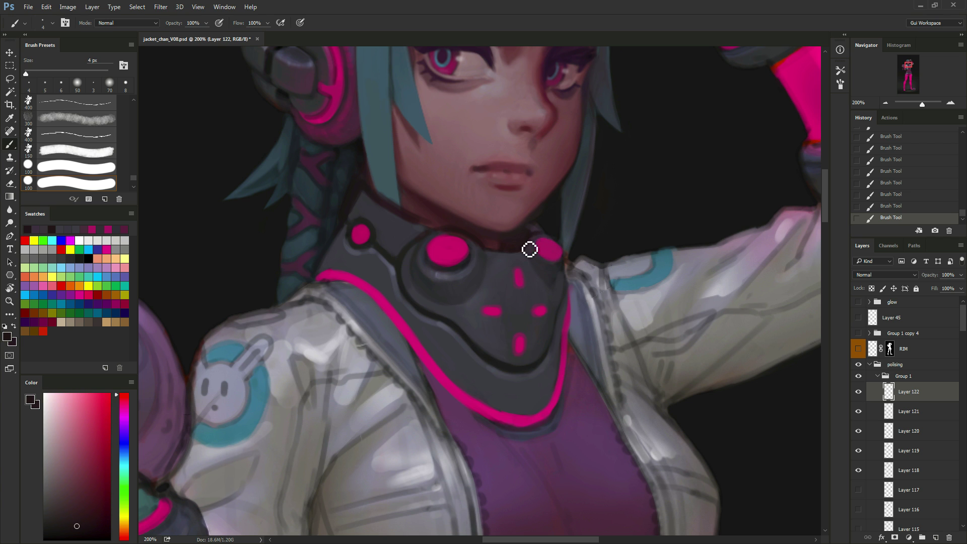
alt+click(543, 238)
key(bracketright)
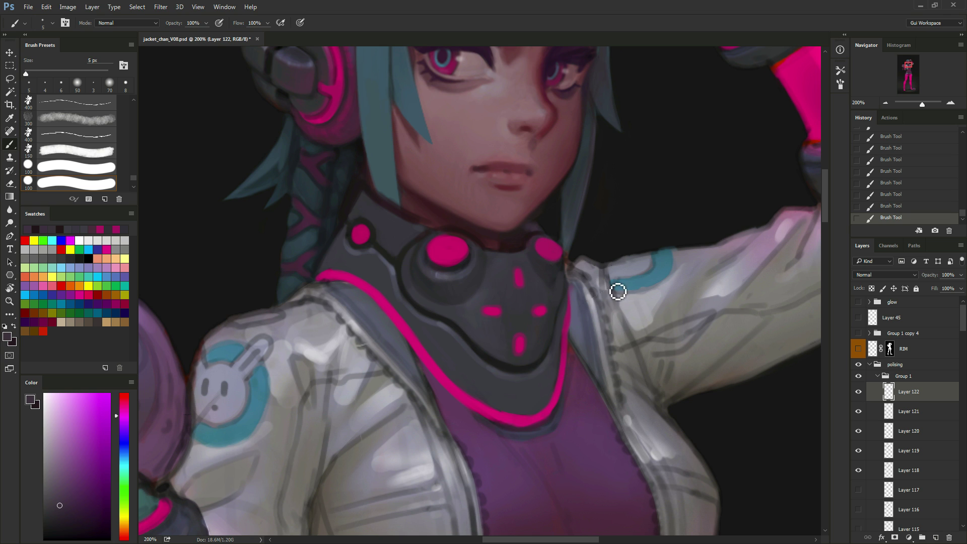
Define the collar's far edge below the small pink light at 5 and 4 px with sampled blue-grey and near-black tones.
alt+click(556, 270)
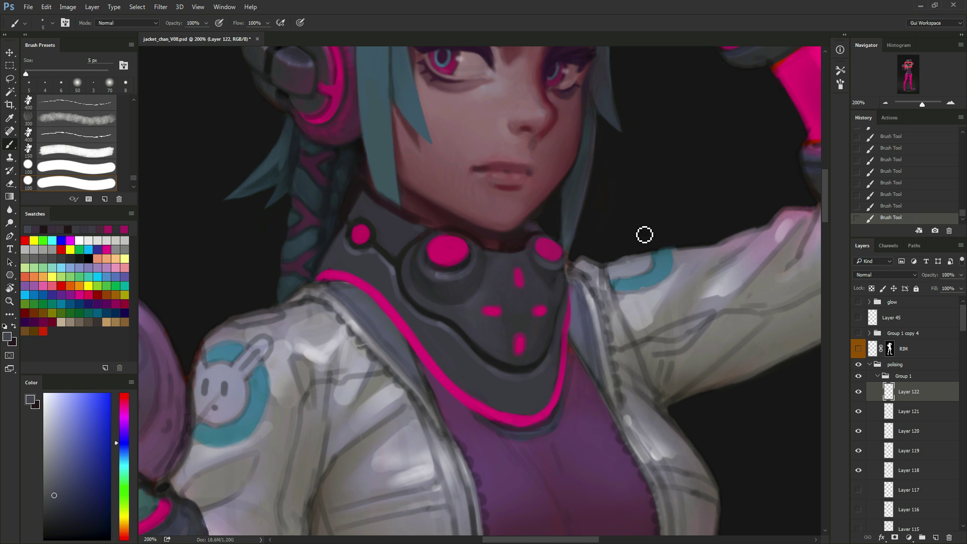
alt+click(558, 290)
alt+click(563, 262)
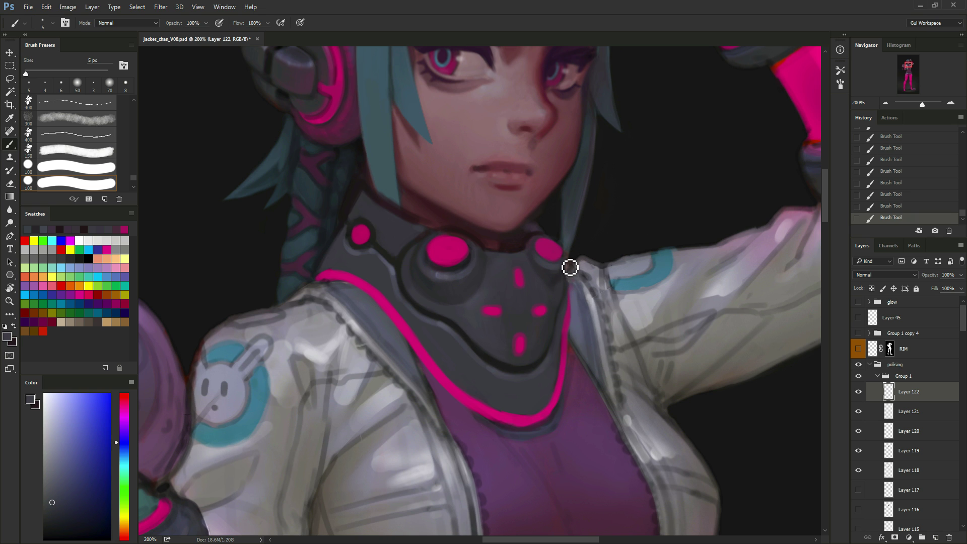
alt+click(473, 266)
key(bracketleft)
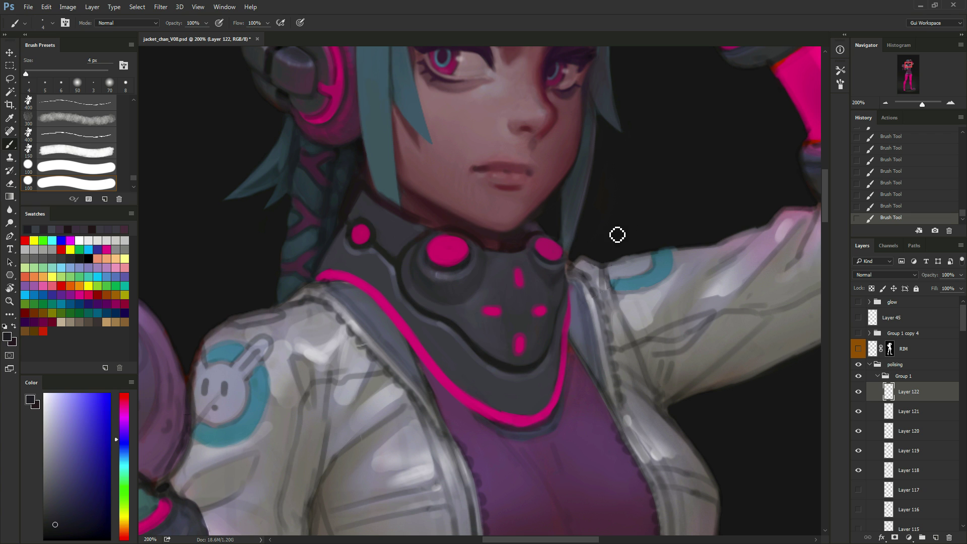
Blend the collar shading between the small far pink light and the dash emblem at 5 to 6 px with sampled greys.
alt+click(549, 268)
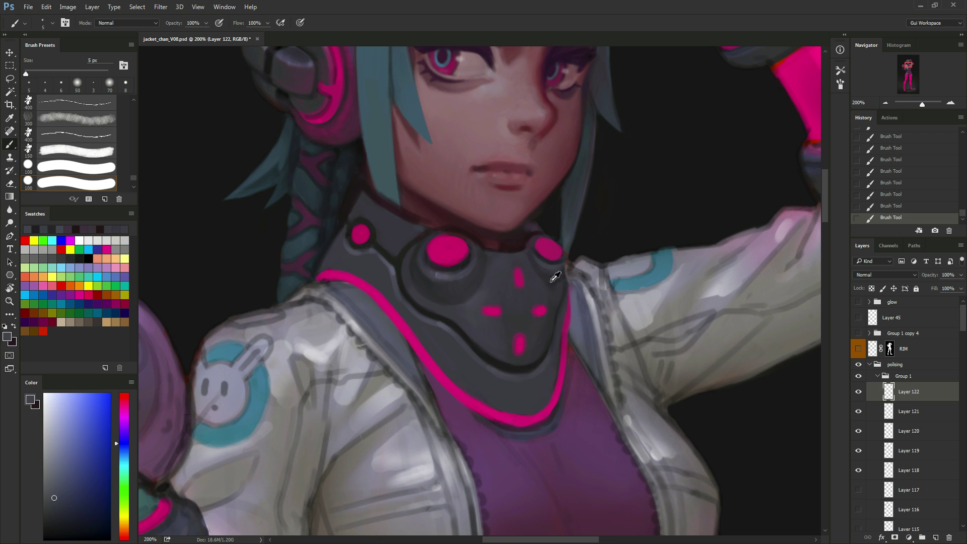
alt+click(556, 277)
key(bracketright)
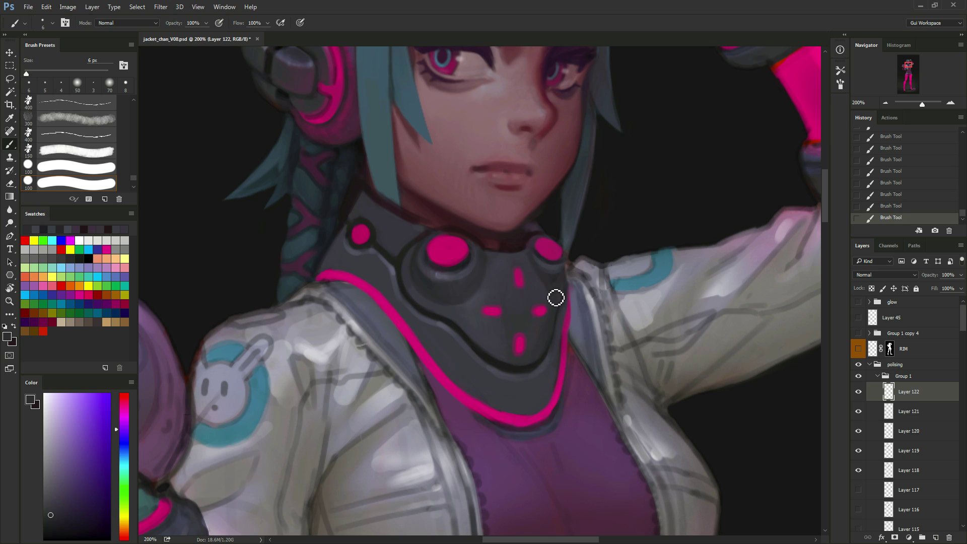
alt+click(549, 282)
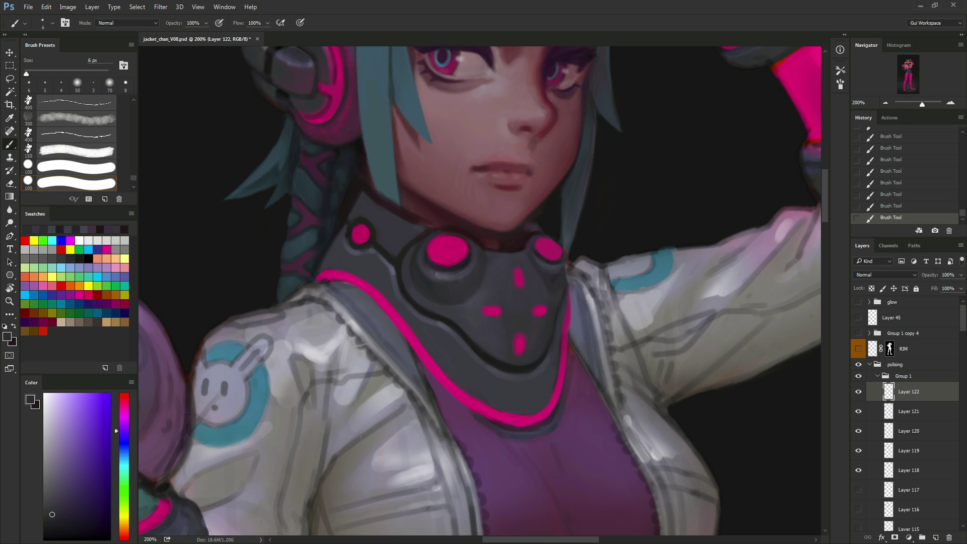
alt+click(539, 287)
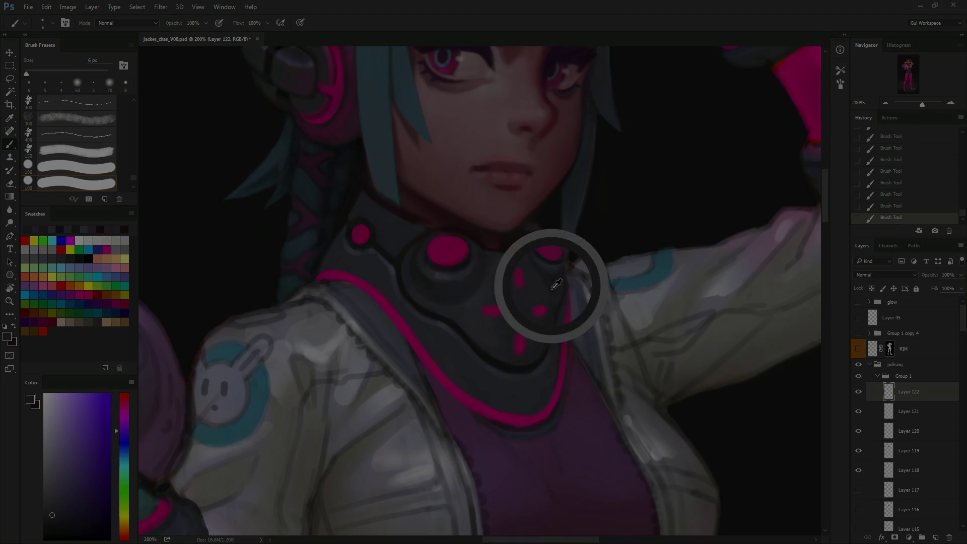